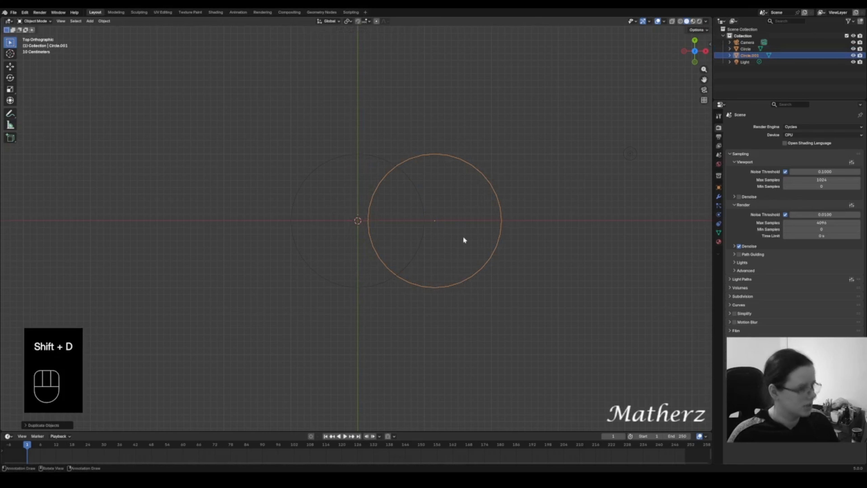
- Duplicate the offset circle along the X axis to the opposite side of the central circle, at a matching distance
{"action": "key", "text": "shift+d"}
{"action": "key", "text": "x"}
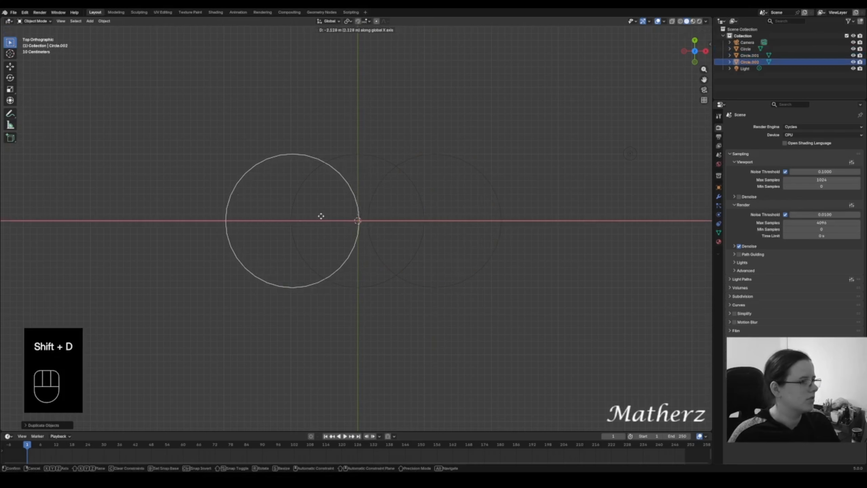
{"action": "left_click", "coordinate": [312, 219]}
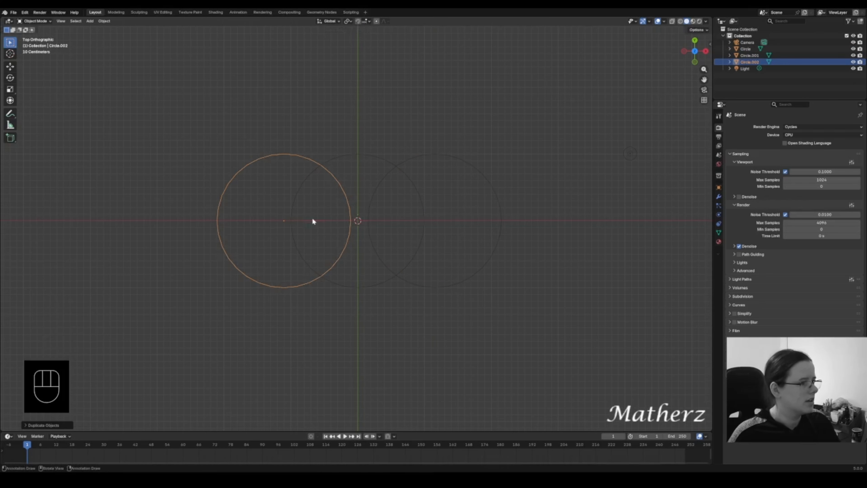
- Duplicate the two outer circles in place and rotate the copies 90 degrees to complete a four-petal pattern
{"action": "left_click", "coordinate": [413, 159], "text": "shift"}
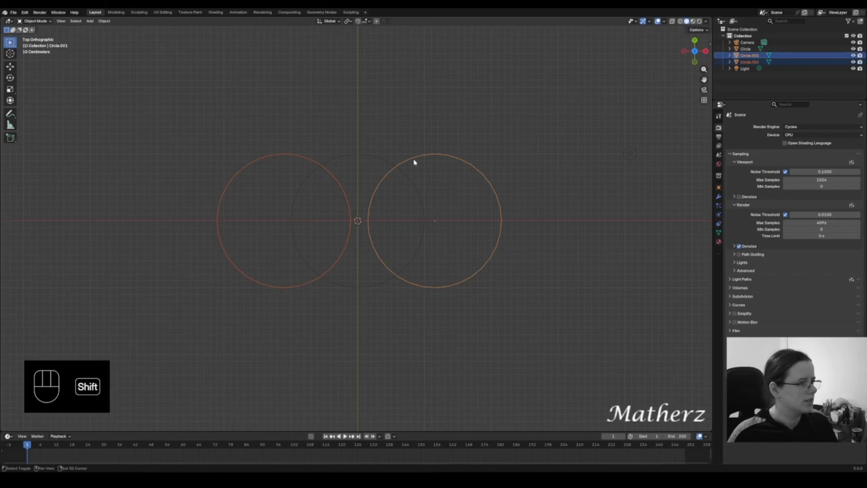
{"action": "key", "text": "shift+d"}
{"action": "right_click", "coordinate": [415, 177]}
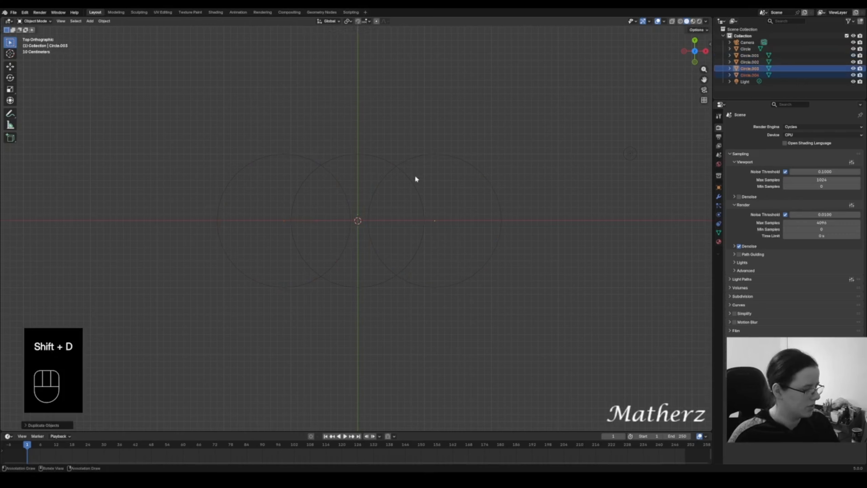
{"action": "key", "text": "r"}
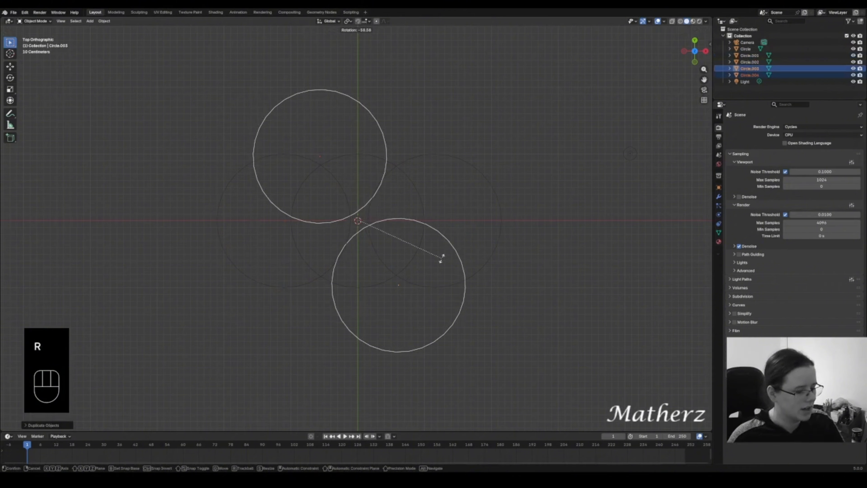
{"action": "key", "text": "9"}
{"action": "key", "text": "0"}
{"action": "left_click", "coordinate": [441, 258]}
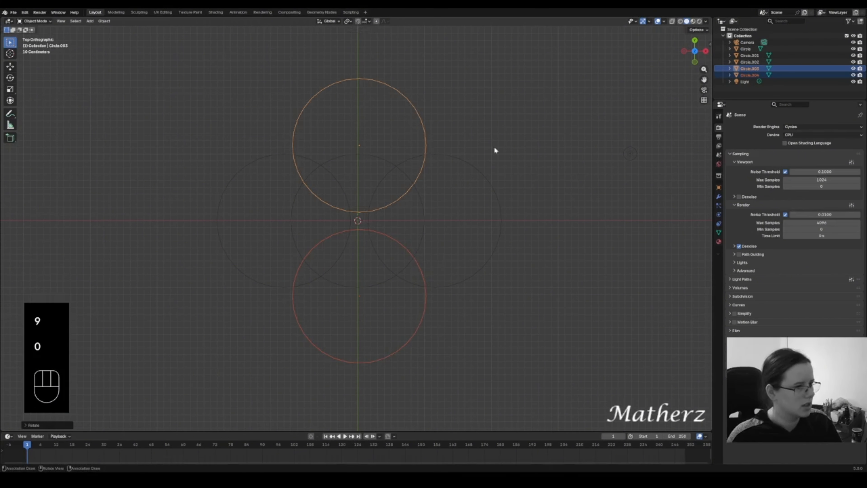
- Join all five circles into a single object, with the central circle as the active one
{"action": "left_click", "coordinate": [453, 156], "text": "shift"}
{"action": "left_click", "coordinate": [287, 156], "text": "shift"}
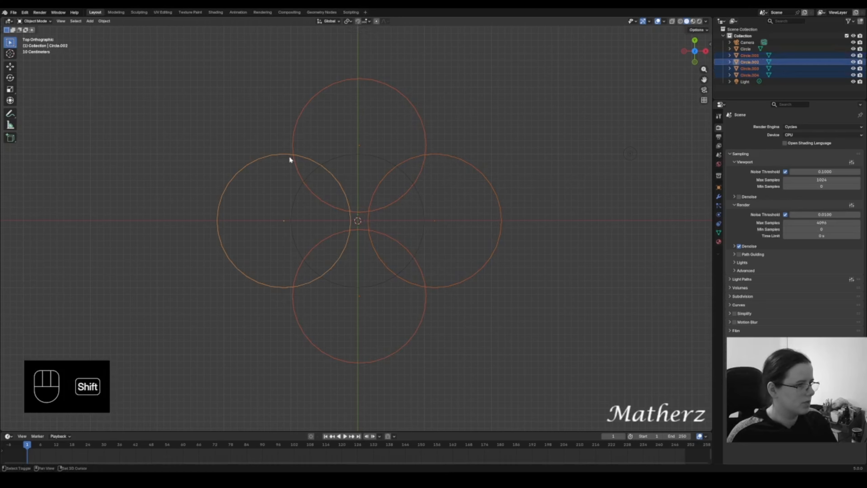
{"action": "left_click", "coordinate": [297, 190], "text": "shift"}
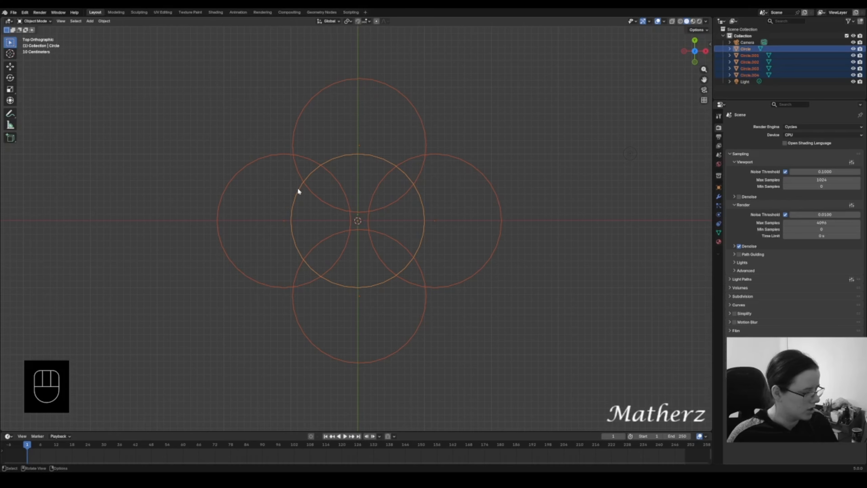
{"action": "key", "text": "ctrl+j"}
- Scale the joined circle pattern down to about half its size
{"action": "middle_click_drag", "start_coordinate": [363, 213], "coordinate": [453, 198]}
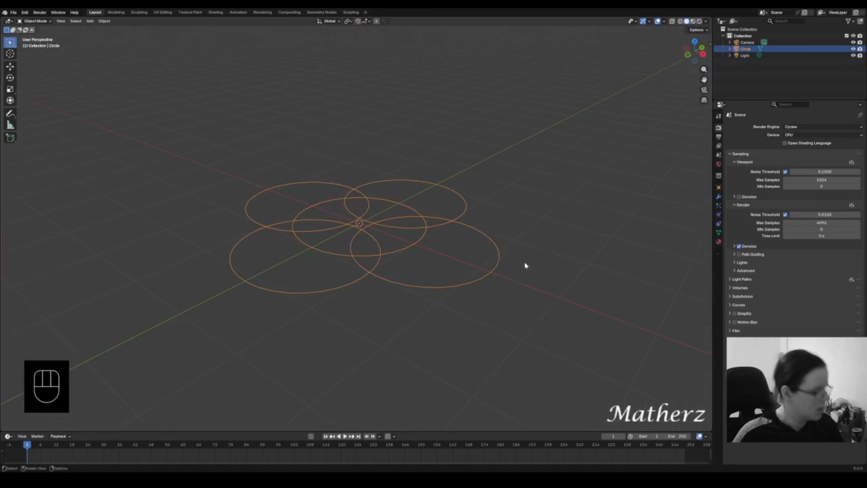
{"action": "key", "text": "s"}
{"action": "left_click", "coordinate": [445, 247]}
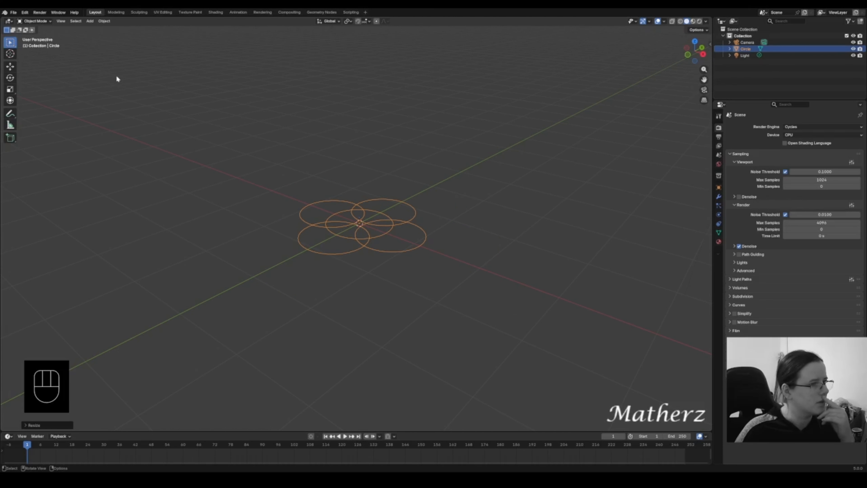
- Add a Bézier curve at the origin and open its geometry settings
{"action": "left_click", "coordinate": [88, 22]}
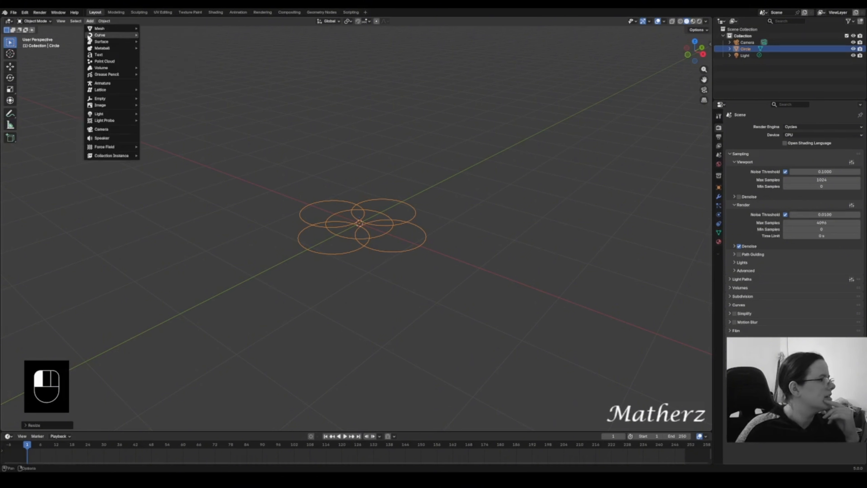
{"action": "mouse_move", "coordinate": [89, 36]}
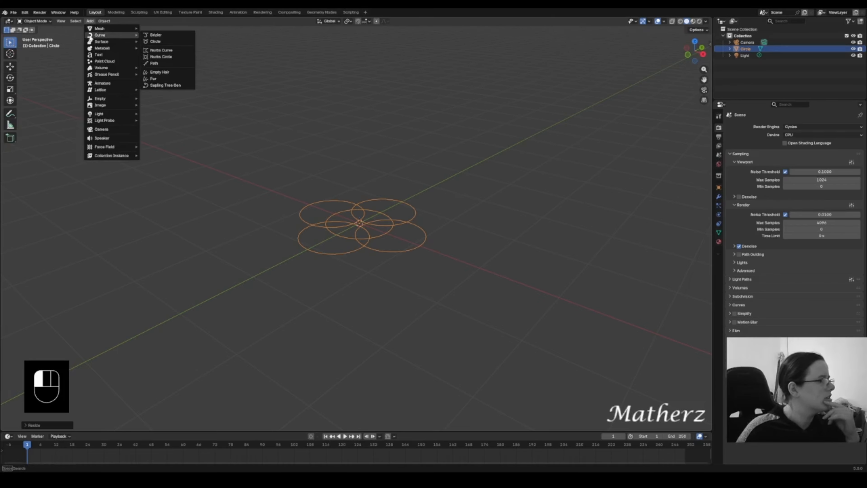
{"action": "left_click", "coordinate": [170, 34]}
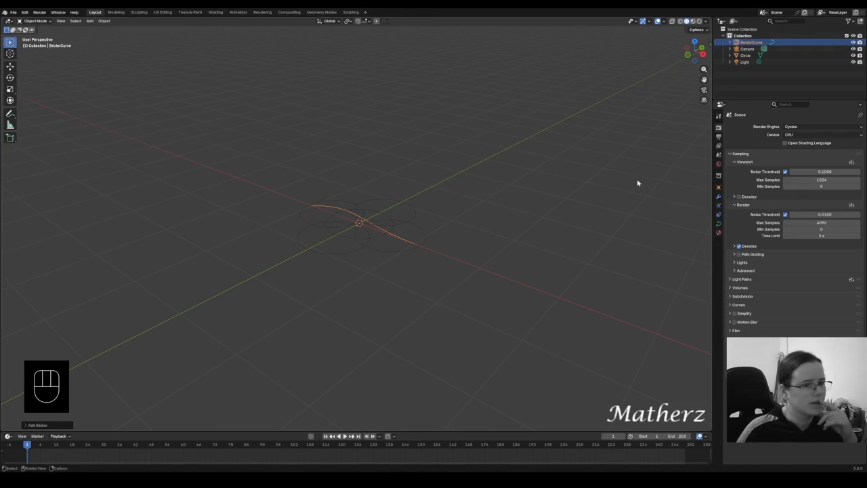
{"action": "left_click", "coordinate": [719, 196]}
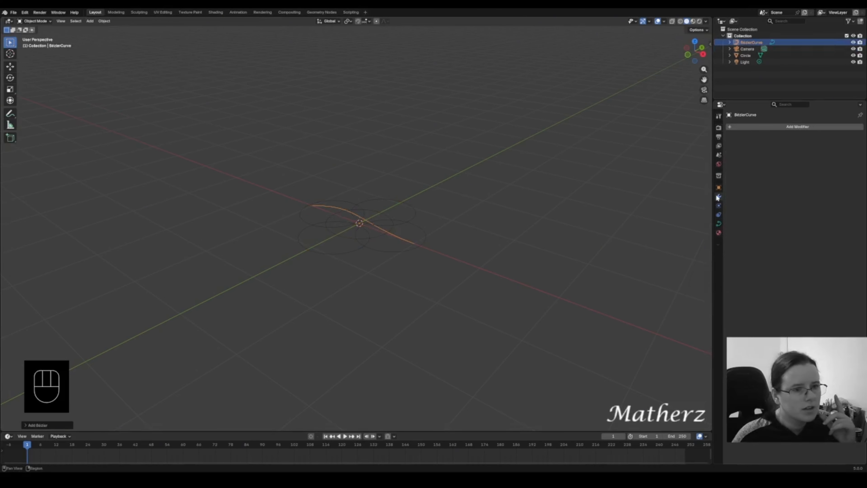
{"action": "left_click", "coordinate": [718, 223]}
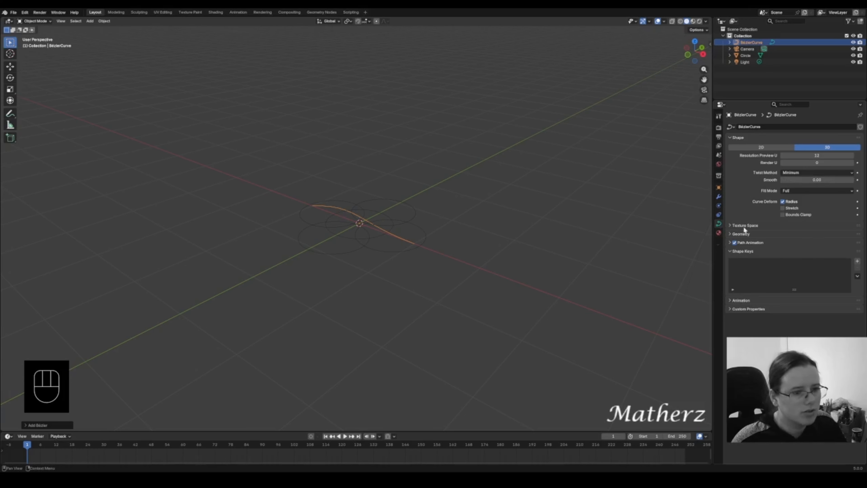
{"action": "left_click", "coordinate": [740, 234]}
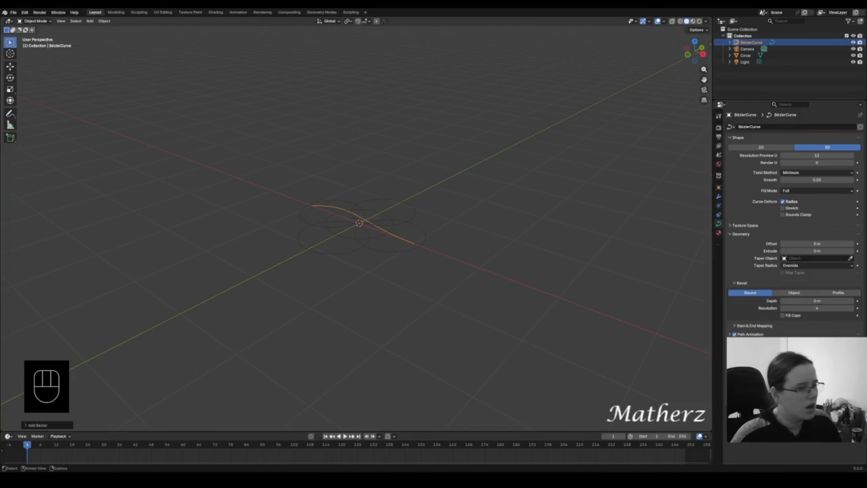
- Add a Screw modifier to the joined circle pattern
{"action": "left_click", "coordinate": [387, 220]}
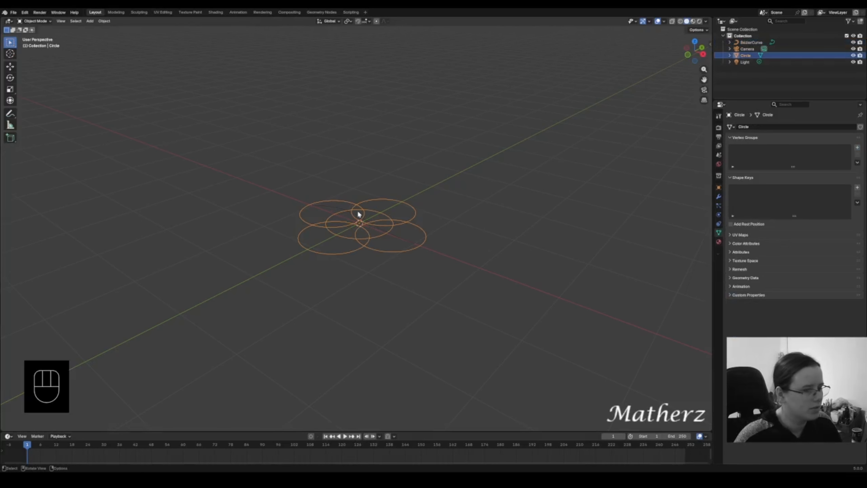
{"action": "left_click", "coordinate": [719, 197]}
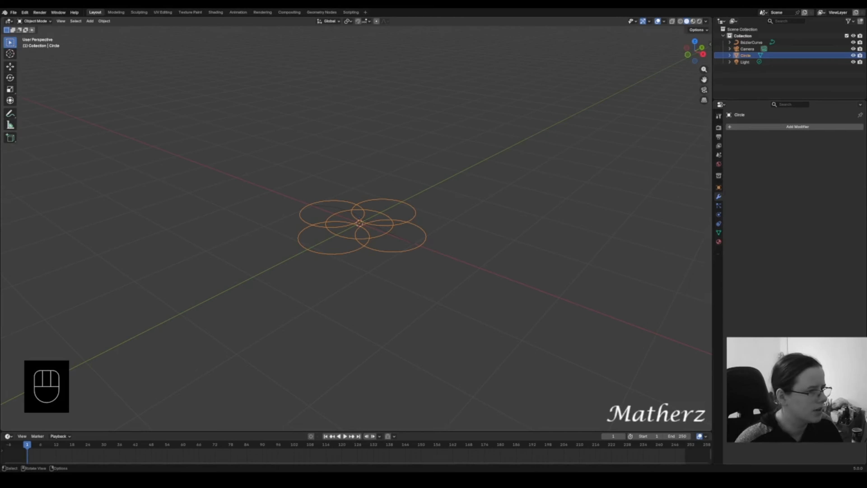
{"action": "left_click", "coordinate": [791, 127]}
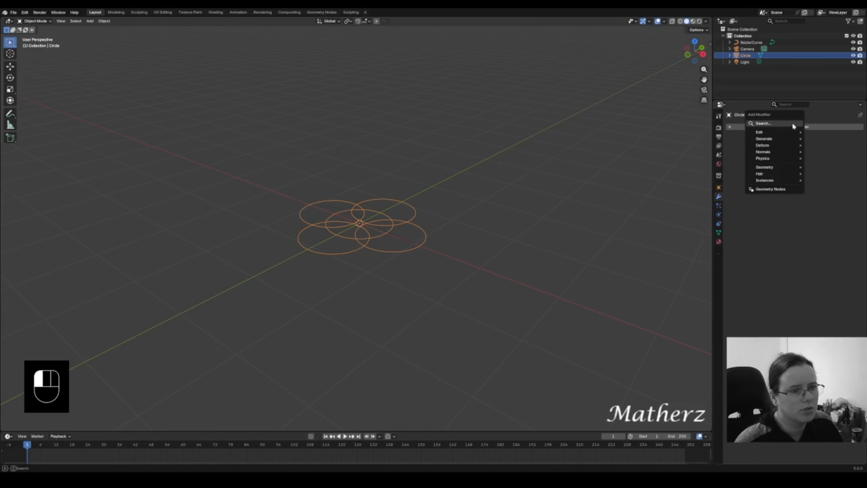
{"action": "left_click", "coordinate": [792, 123]}
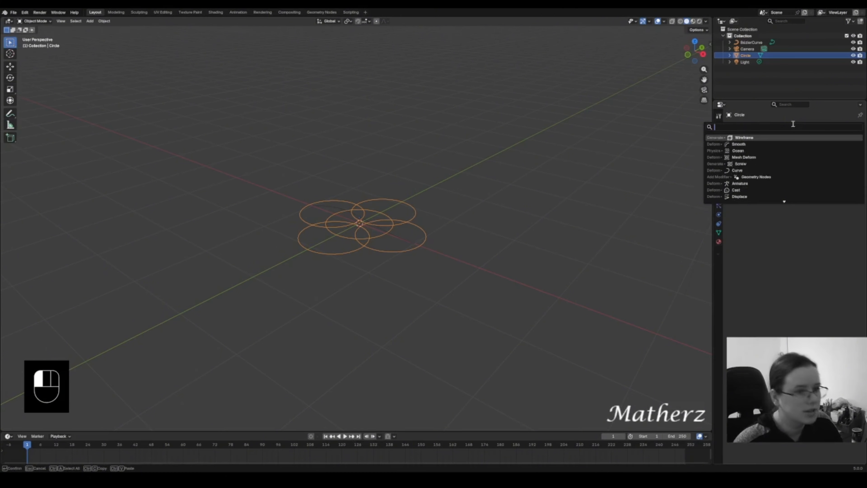
{"action": "left_click", "coordinate": [787, 164]}
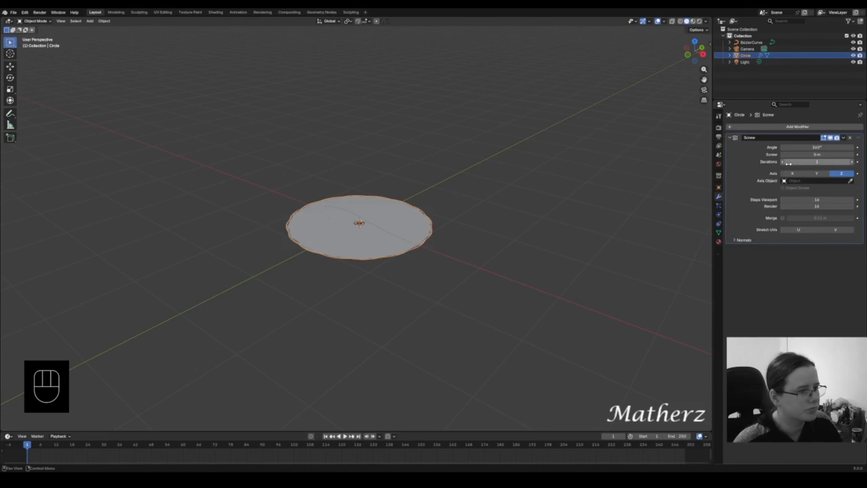
- Set the modifier's Screw offset to 10.2 m to stretch the circles into a twisted column
{"action": "left_click_drag", "start_coordinate": [788, 163], "coordinate": [866, 155]}
{"action": "scroll", "coordinate": [453, 161], "scroll_direction": "down", "scroll_amount": 5}
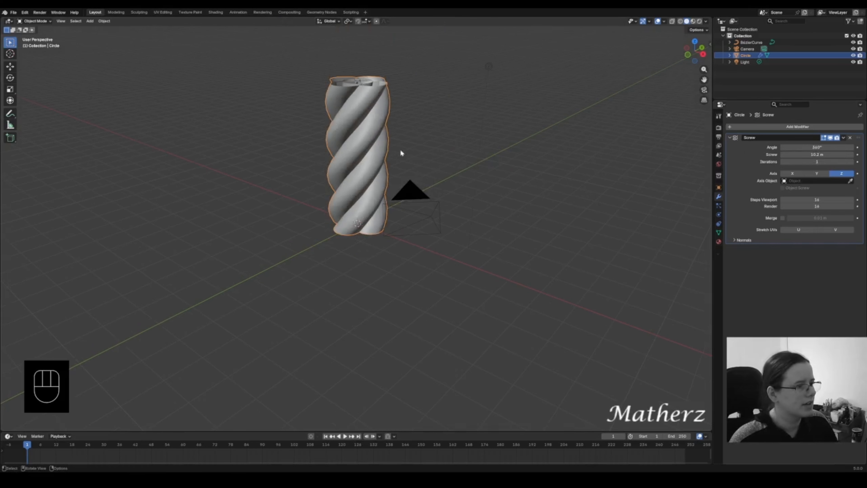
{"action": "scroll", "coordinate": [353, 128], "scroll_direction": "up", "scroll_amount": 2}
{"action": "middle_click_drag", "start_coordinate": [464, 87], "coordinate": [487, 139], "text": "shift"}
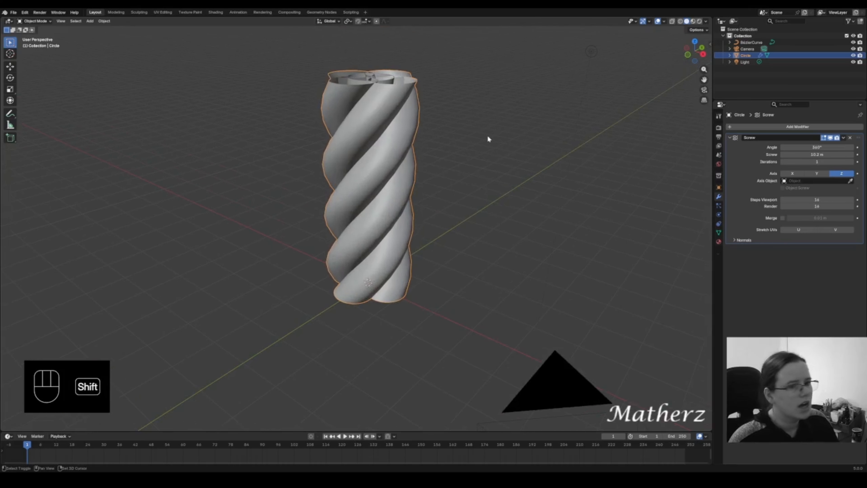
- Add a Curve modifier to the twisted column below the Screw modifier
{"action": "left_click", "coordinate": [796, 127]}
{"action": "left_click", "coordinate": [787, 125]}
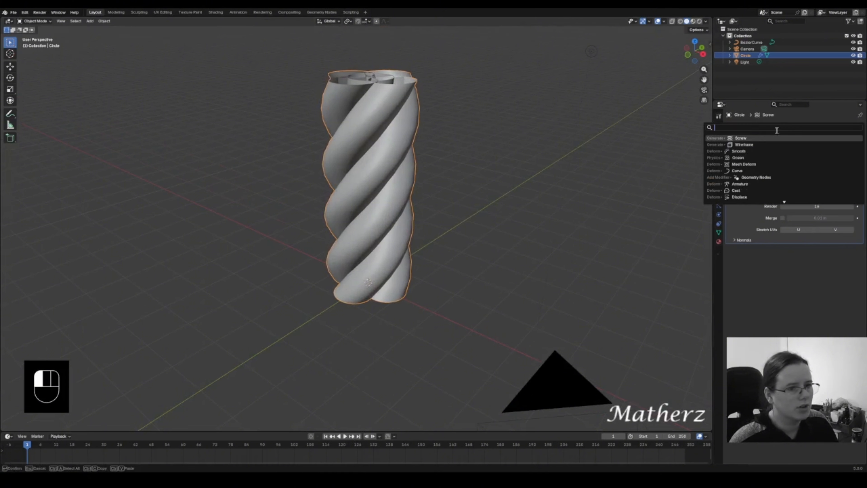
{"action": "left_click", "coordinate": [771, 170]}
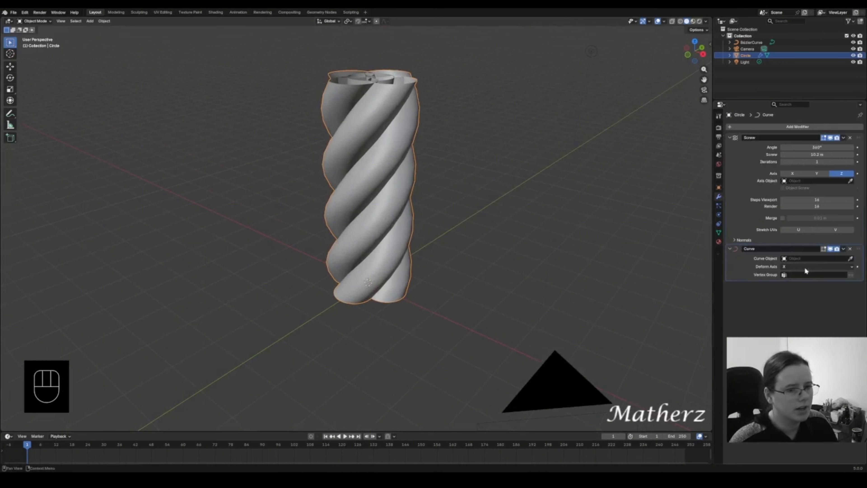
{"action": "left_click", "coordinate": [848, 260]}
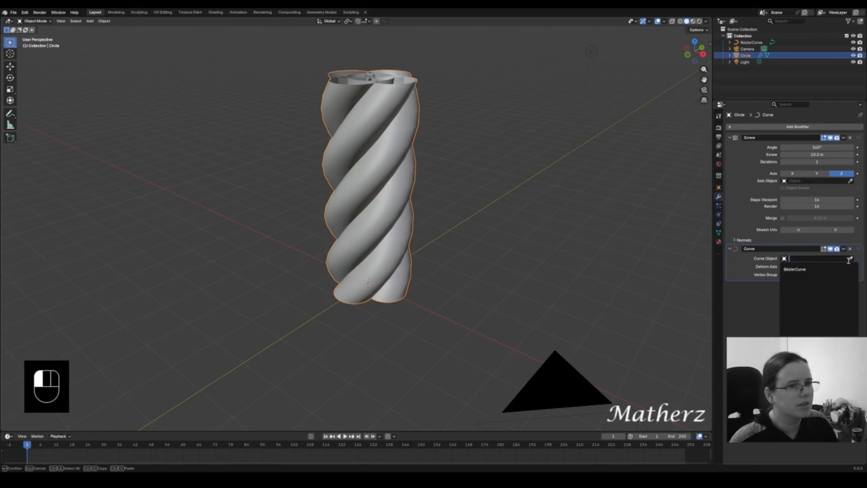
{"action": "left_click", "coordinate": [752, 42]}
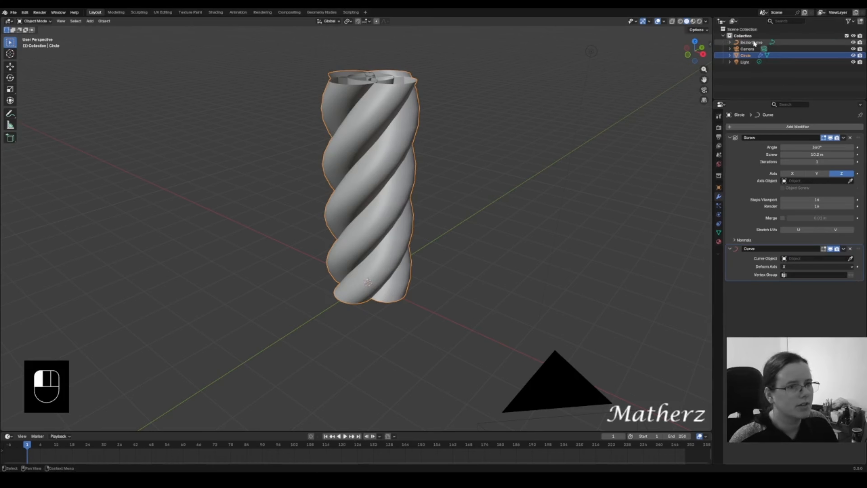
{"action": "left_click", "coordinate": [396, 100]}
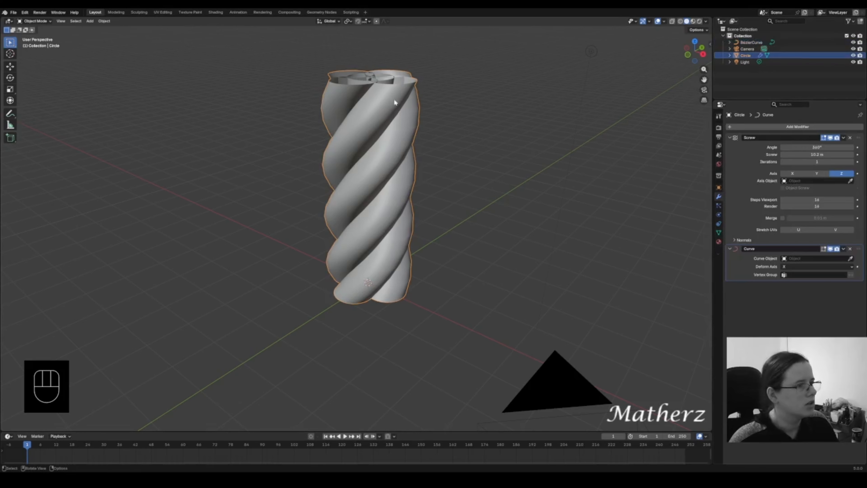
- Pick BézierCurve as the Curve modifier's curve object
{"action": "left_click", "coordinate": [850, 259]}
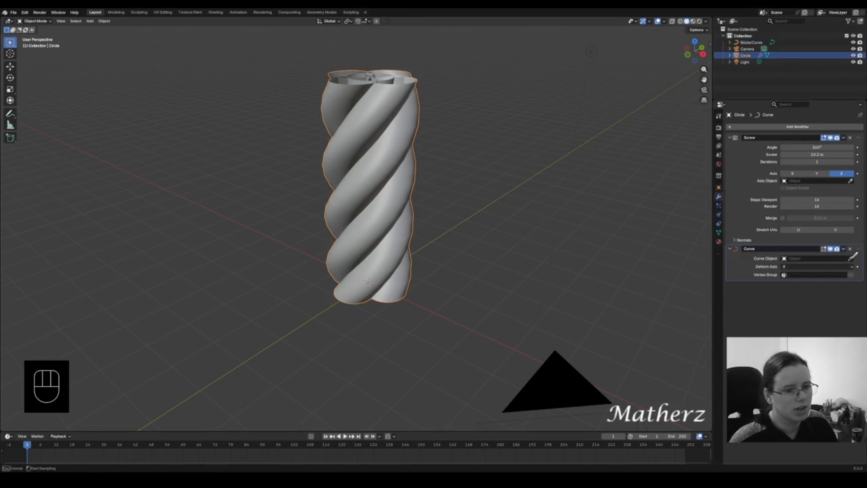
{"action": "left_click", "coordinate": [749, 40]}
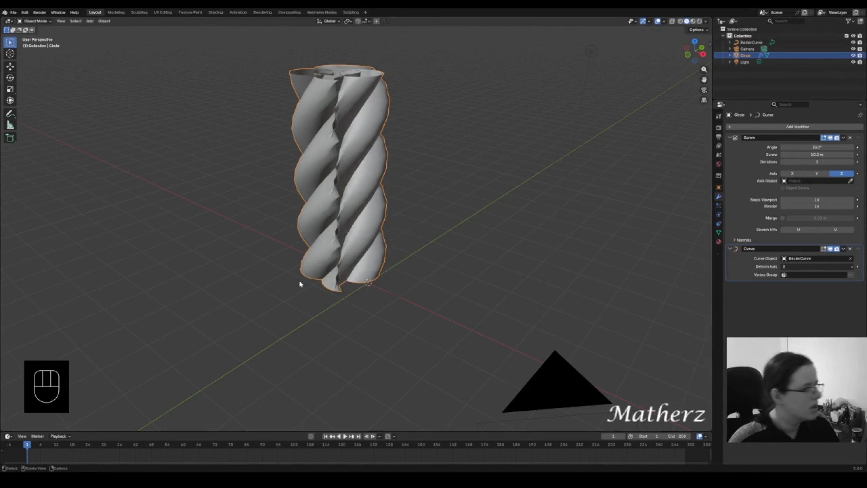
- Show the scene in wireframe and rotate the Bézier curve about the global Y axis until it stands roughly upright
{"action": "left_click", "coordinate": [680, 21]}
{"action": "left_click", "coordinate": [368, 280]}
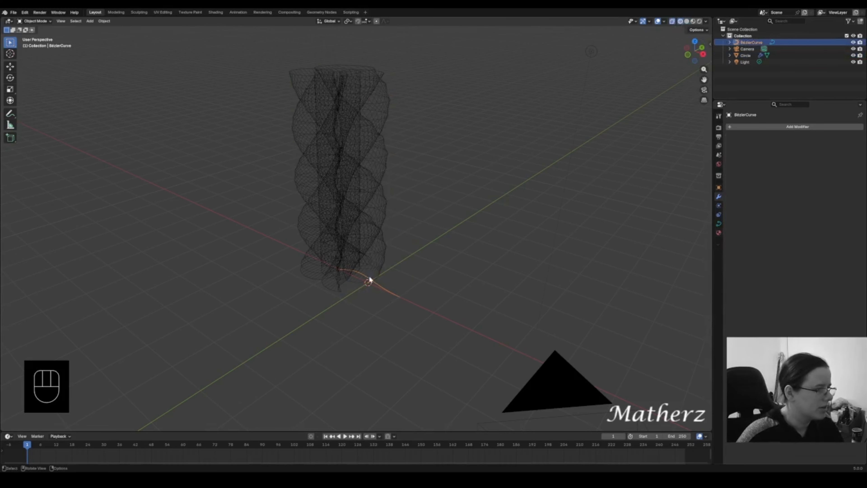
{"action": "key", "text": "r"}
{"action": "key", "text": "y"}
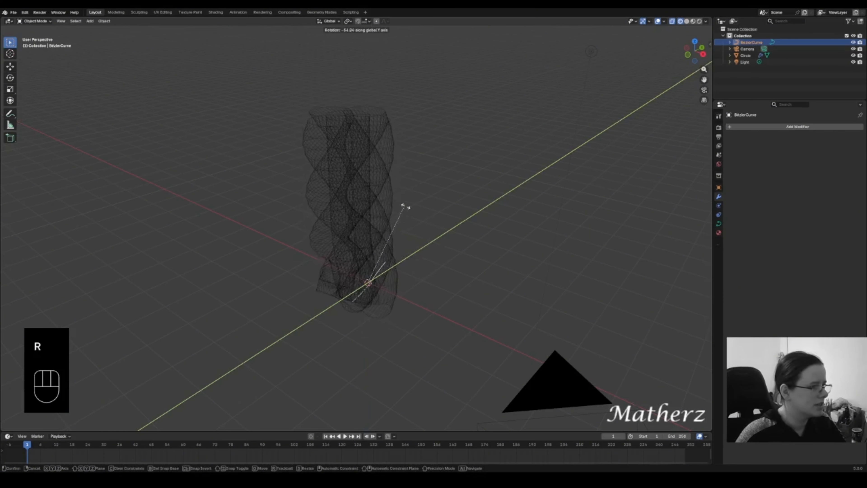
{"action": "left_click", "coordinate": [369, 294]}
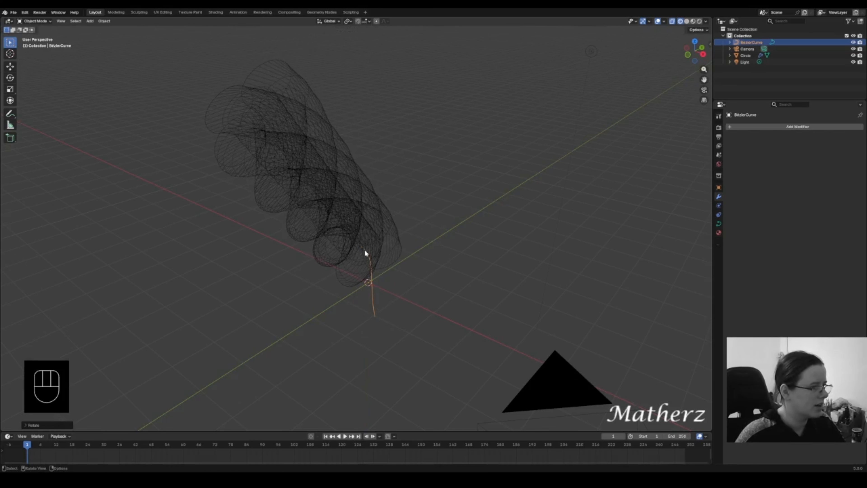
- Enter Edit Mode on the Bézier curve and move the whole curve in the negative Y direction
{"action": "left_click", "coordinate": [34, 21]}
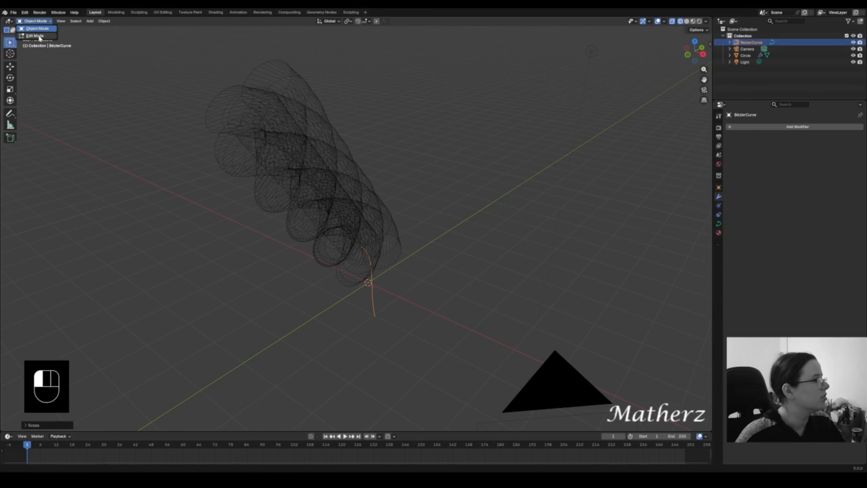
{"action": "left_click", "coordinate": [44, 38]}
{"action": "middle_click_drag", "start_coordinate": [338, 233], "coordinate": [340, 254]}
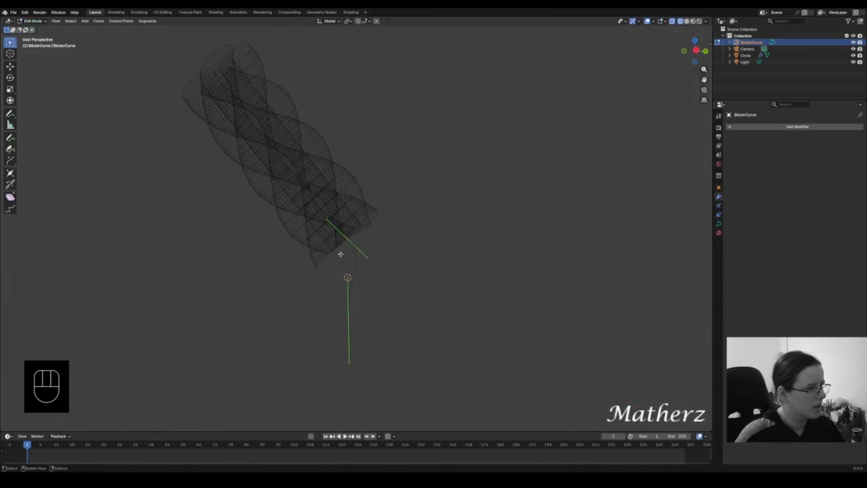
{"action": "mouse_move", "coordinate": [356, 322]}
{"action": "middle_mouse_down"}
{"action": "mouse_move", "coordinate": [389, 281]}
{"action": "mouse_move", "coordinate": [365, 307]}
{"action": "mouse_move", "coordinate": [343, 306]}
{"action": "mouse_move", "coordinate": [335, 290]}
{"action": "mouse_move", "coordinate": [340, 316]}
{"action": "mouse_move", "coordinate": [376, 315]}
{"action": "mouse_move", "coordinate": [368, 315]}
{"action": "middle_mouse_up"}
{"action": "key", "text": "g"}
{"action": "left_click", "coordinate": [338, 320]}
{"action": "key", "text": "g"}
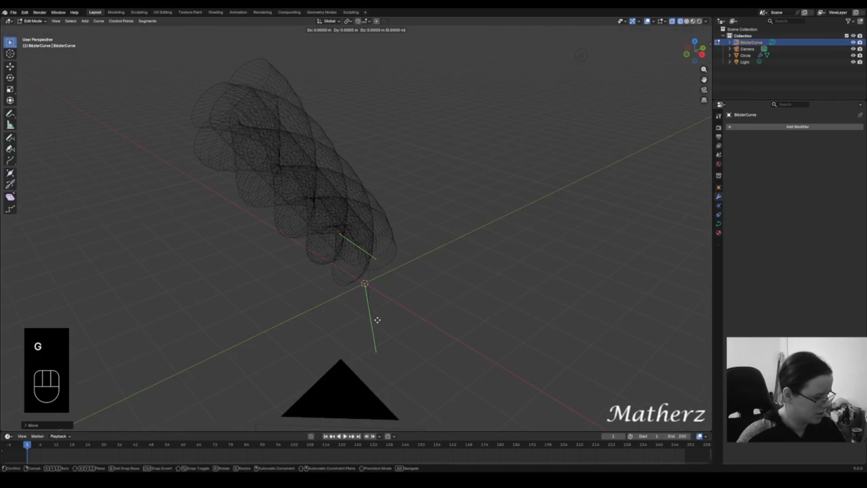
{"action": "left_click", "coordinate": [342, 290]}
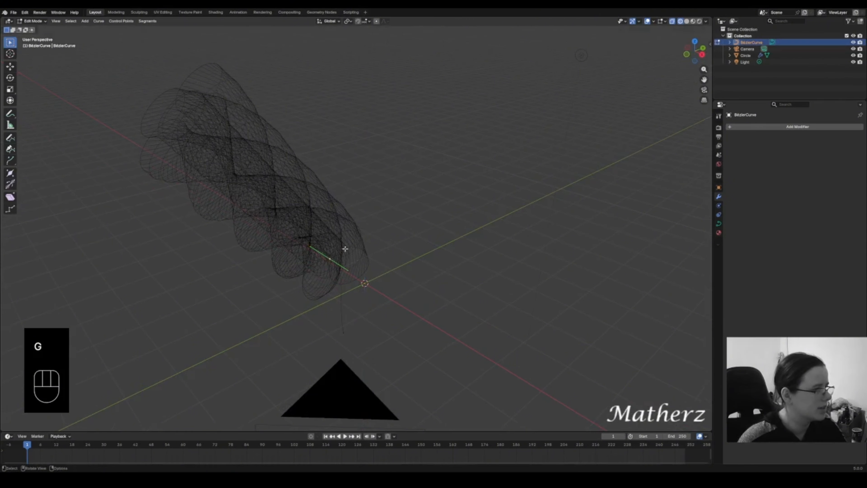
- Move the curve's upper end point in the positive Y direction
{"action": "key", "text": "g"}
{"action": "middle_click_drag", "start_coordinate": [345, 248], "coordinate": [460, 188]}
{"action": "left_click", "coordinate": [431, 233]}
- Extrude a third control point from the curve's upper end and move it outward along the global Y axis
{"action": "key", "text": "e"}
{"action": "left_click", "coordinate": [434, 162]}
{"action": "key", "text": "g"}
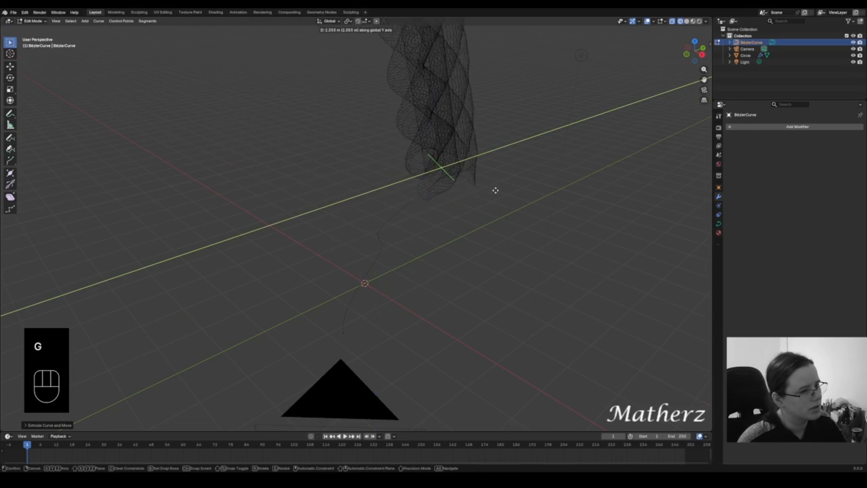
{"action": "left_click", "coordinate": [531, 206]}
{"action": "middle_click_drag", "start_coordinate": [532, 207], "coordinate": [517, 223]}
{"action": "key", "text": "g"}
{"action": "mouse_move", "coordinate": [561, 197]}
{"action": "middle_mouse_down"}
{"action": "mouse_move", "coordinate": [565, 207]}
{"action": "mouse_move", "coordinate": [568, 187]}
{"action": "middle_mouse_up"}
{"action": "left_click", "coordinate": [577, 233]}
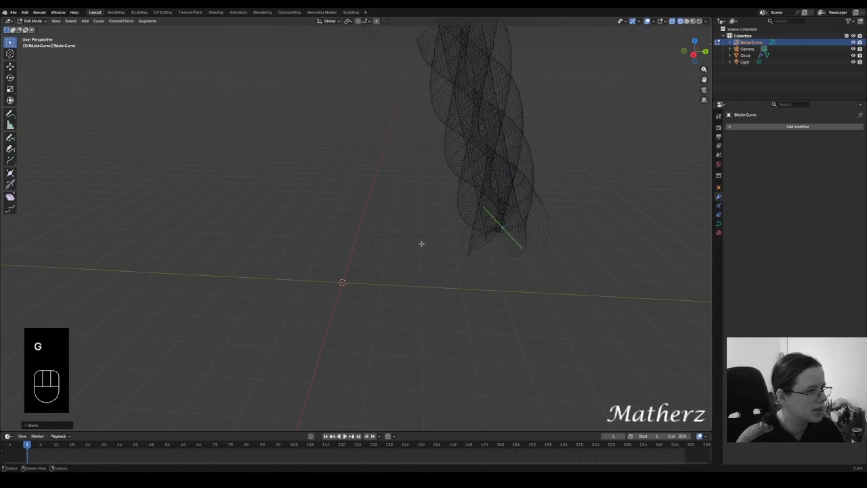
- Rotate the curve's second control point about the global X axis until the bend there flows smoothly
{"action": "left_click", "coordinate": [370, 245]}
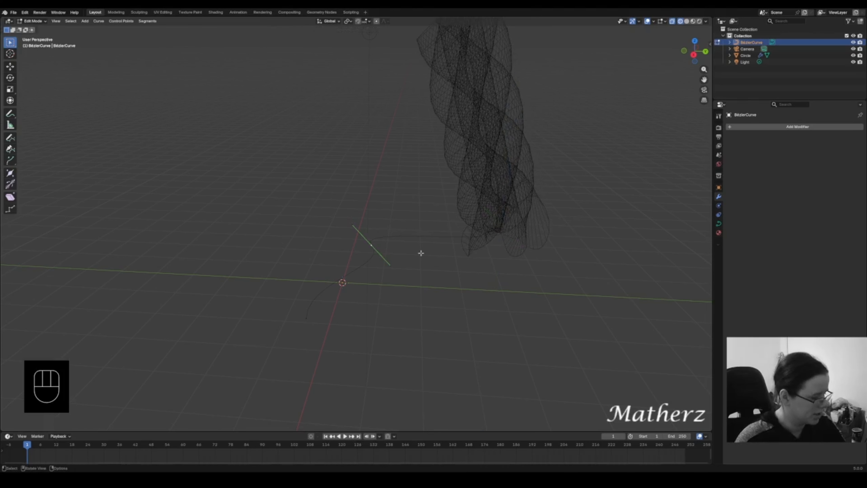
{"action": "key", "text": "r"}
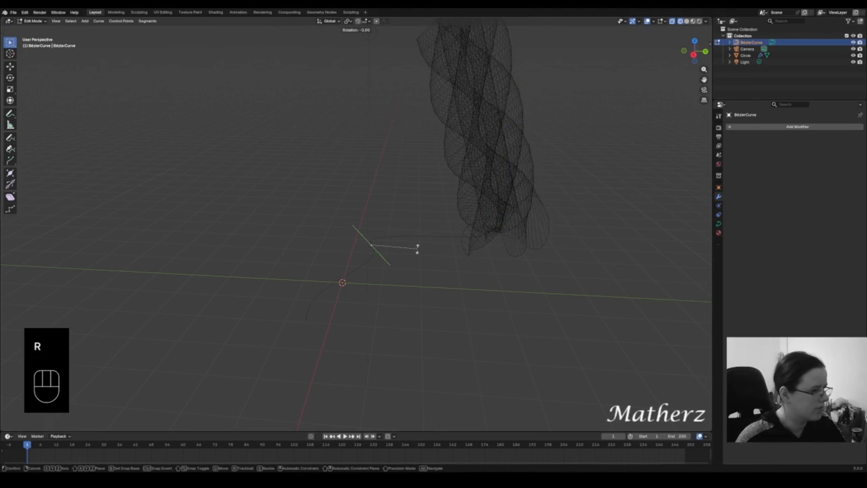
{"action": "middle_click_drag", "start_coordinate": [416, 248], "coordinate": [412, 258]}
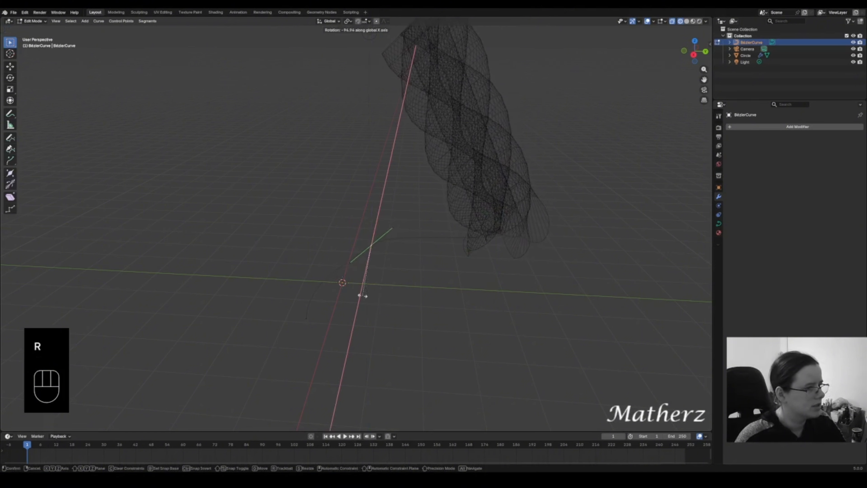
{"action": "left_click", "coordinate": [345, 283]}
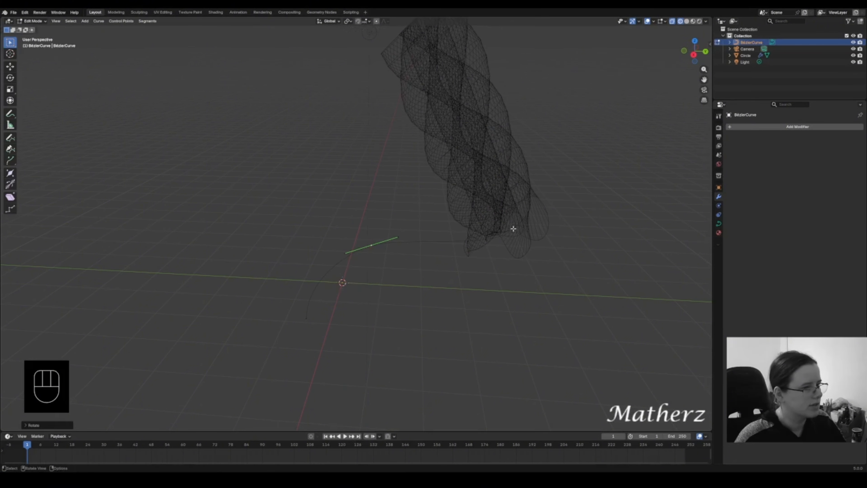
- Extrude a fourth control point from the curve's end along global Y and lower it along global Z
{"action": "left_click", "coordinate": [502, 227]}
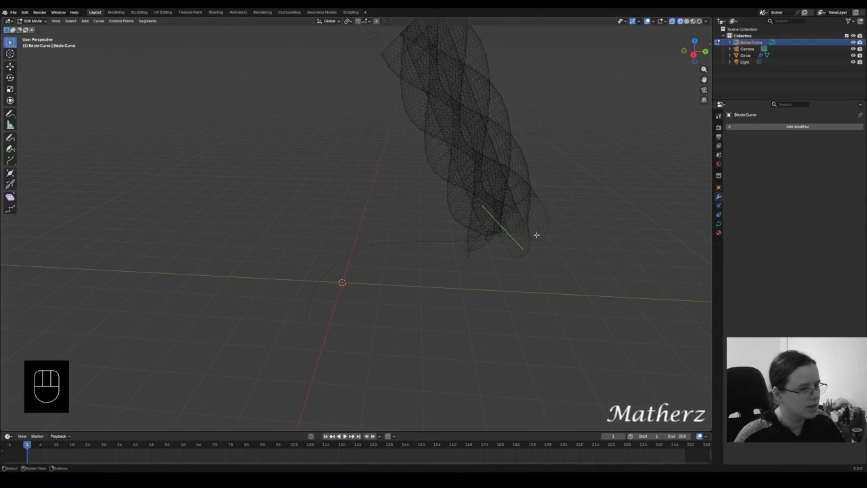
{"action": "key", "text": "e"}
{"action": "middle_click_drag", "start_coordinate": [534, 240], "coordinate": [566, 244]}
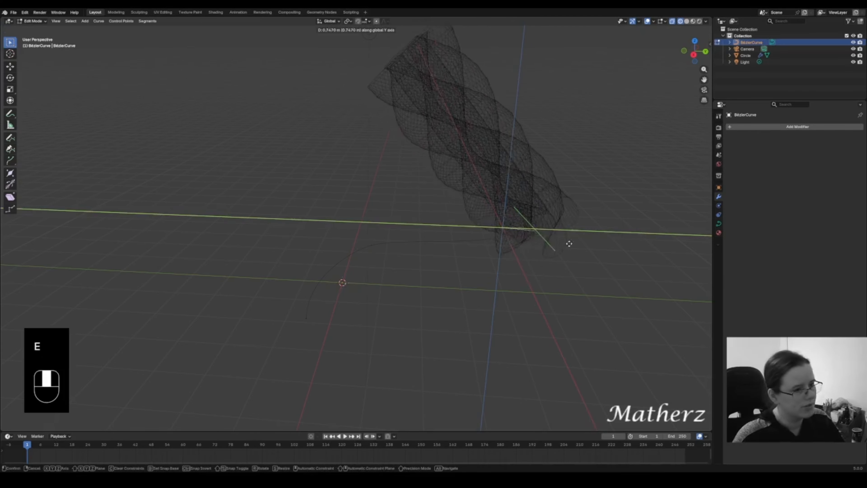
{"action": "left_click", "coordinate": [641, 258]}
{"action": "key", "text": "g"}
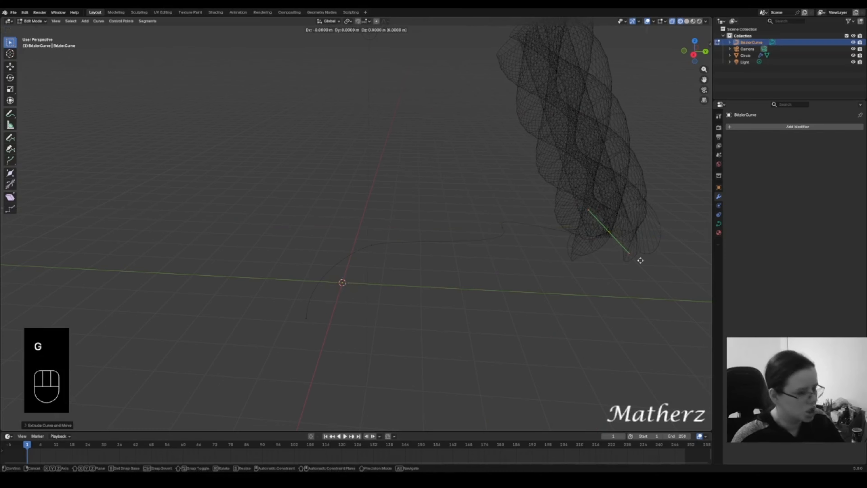
{"action": "middle_click_drag", "start_coordinate": [639, 258], "coordinate": [669, 304]}
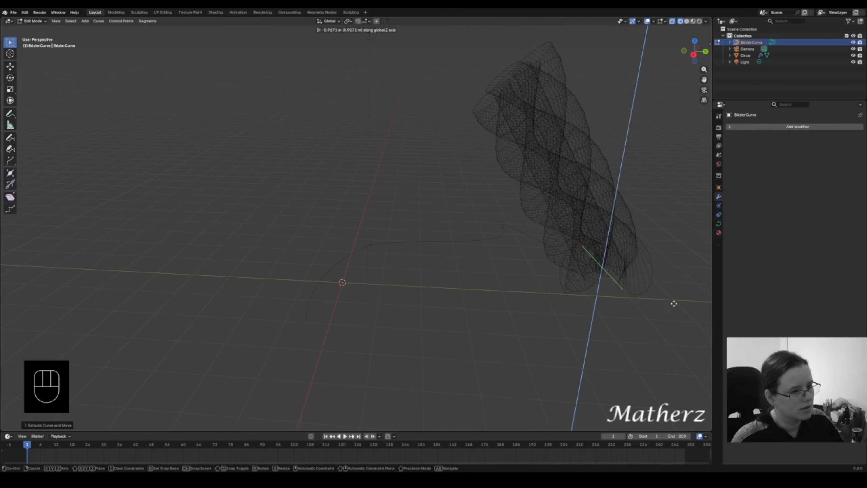
{"action": "left_click", "coordinate": [601, 270]}
- Rotate the third control point about 178° around global Z and around global X until its handles lie nearly level
{"action": "left_click", "coordinate": [501, 228]}
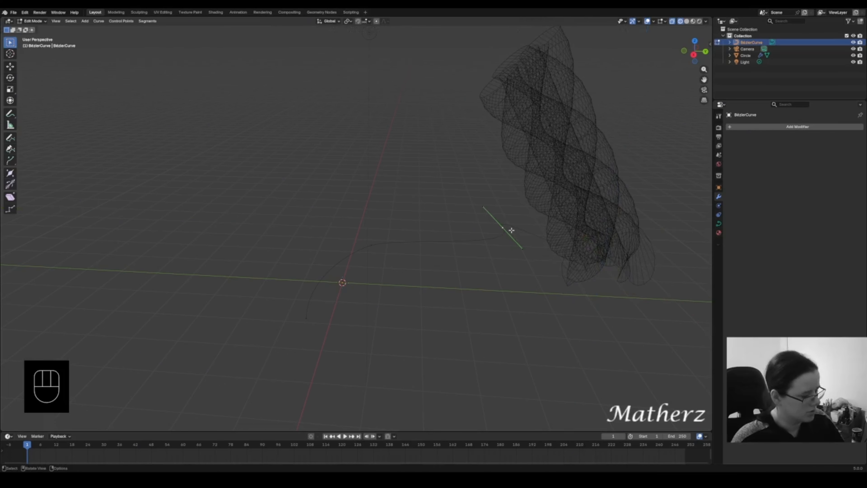
{"action": "key", "text": "r"}
{"action": "key", "text": "z"}
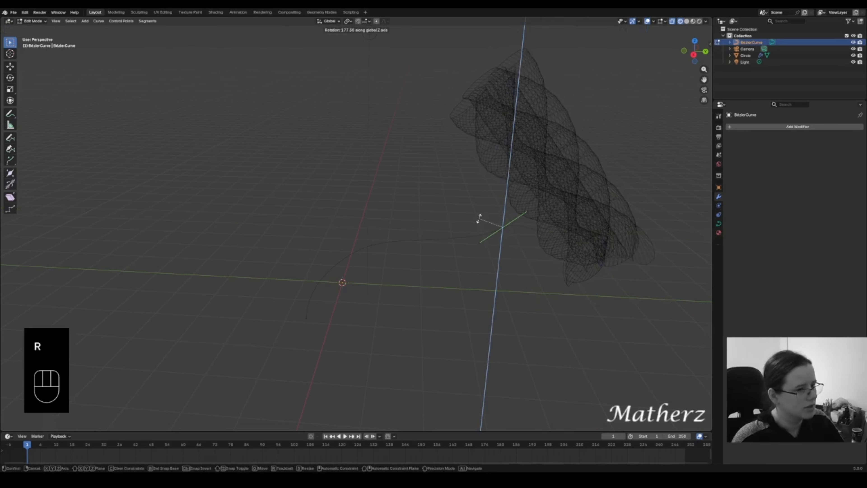
{"action": "left_click", "coordinate": [502, 228]}
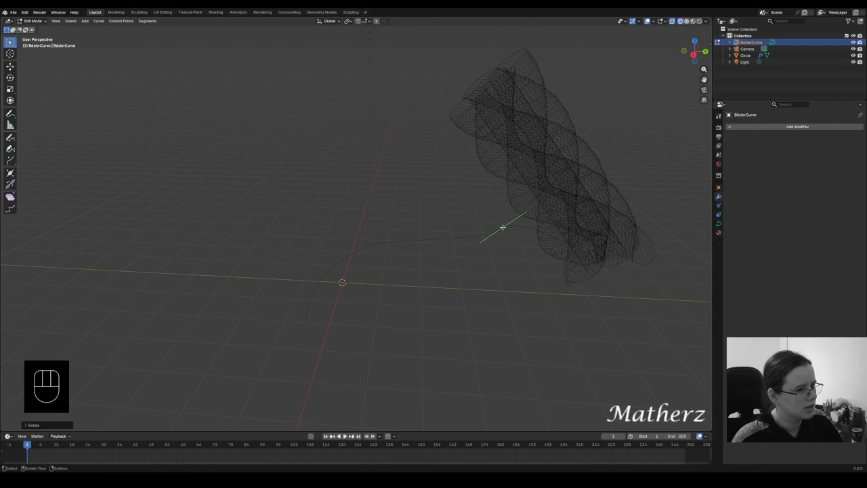
{"action": "key", "text": "r"}
{"action": "key", "text": "x"}
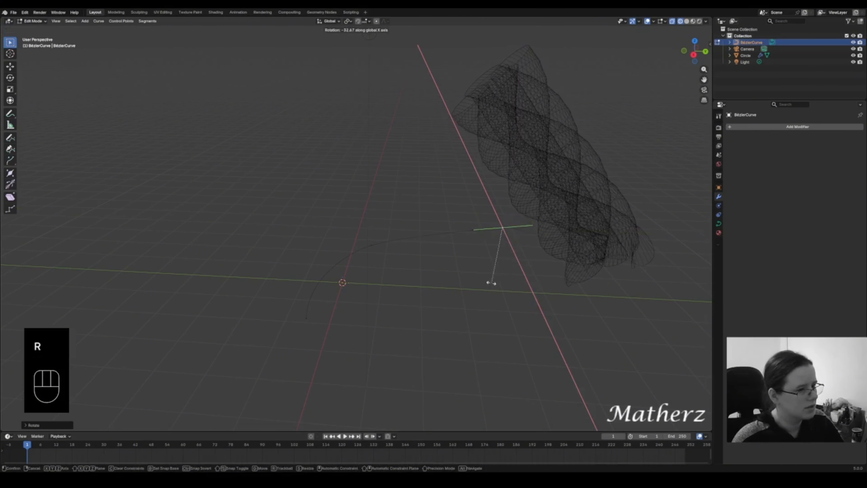
{"action": "left_click", "coordinate": [478, 285]}
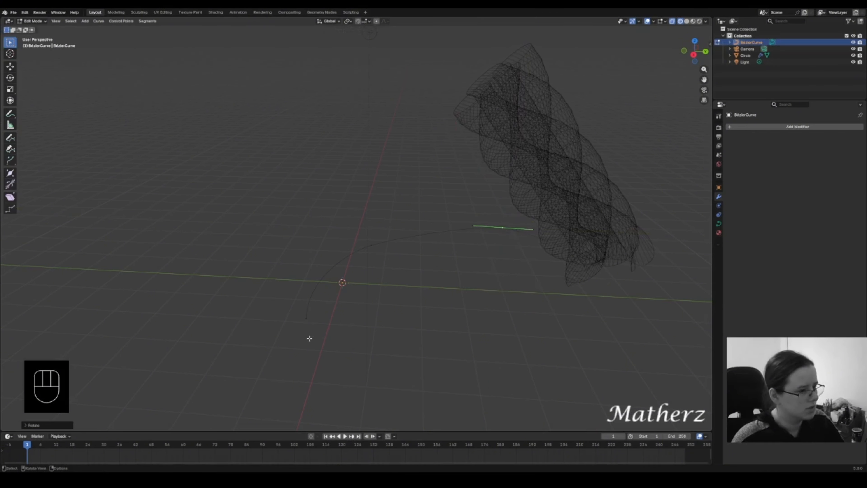
- Move the fourth control point farther out along global Y and raise it slightly along global Z
{"action": "left_click_drag", "start_coordinate": [597, 250], "coordinate": [611, 289]}
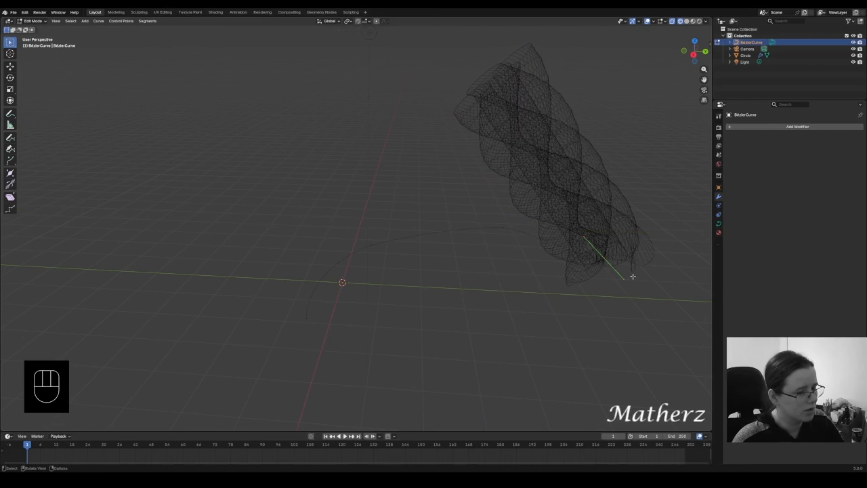
{"action": "middle_click_drag", "start_coordinate": [623, 303], "coordinate": [495, 271], "text": "shift"}
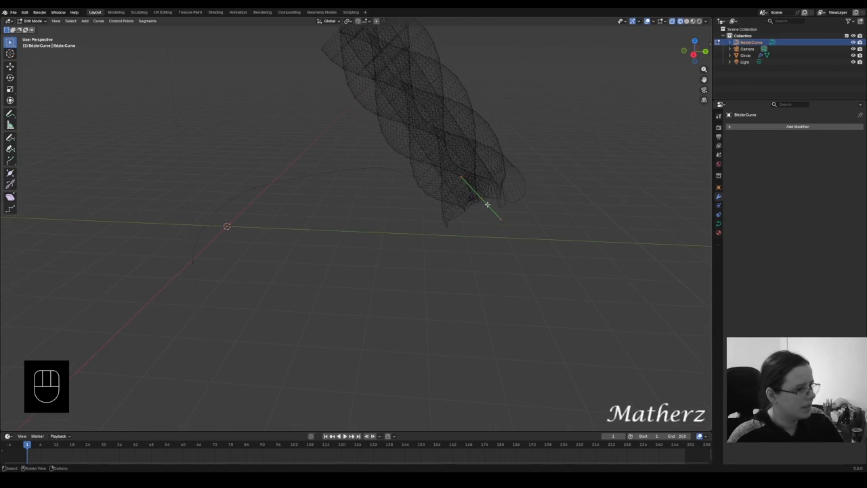
{"action": "key", "text": "g"}
{"action": "key", "text": "y"}
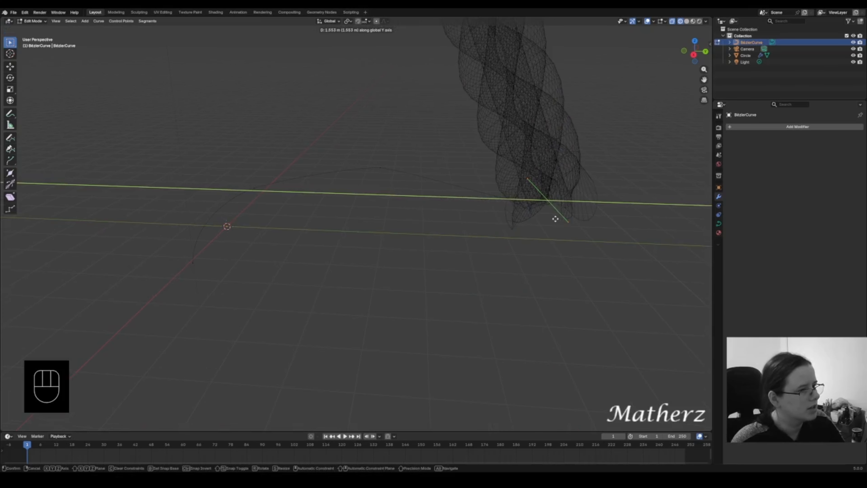
{"action": "left_click", "coordinate": [530, 219]}
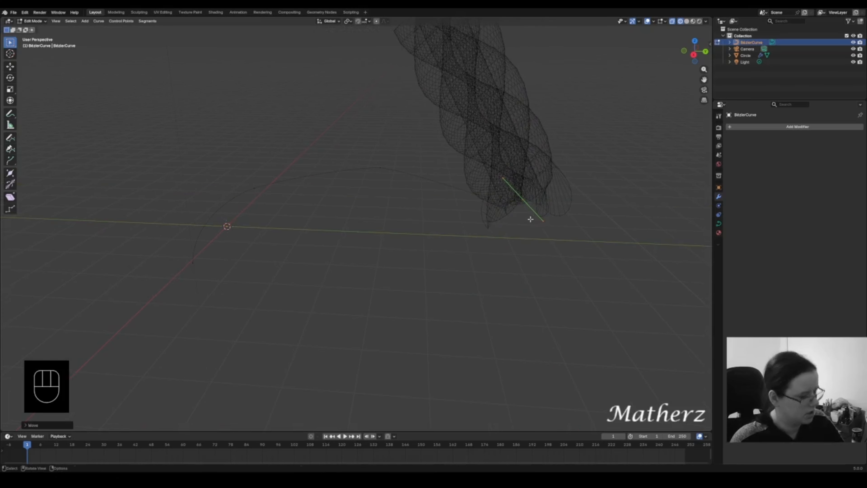
{"action": "key", "text": "g"}
{"action": "key", "text": "z"}
{"action": "left_click", "coordinate": [551, 188]}
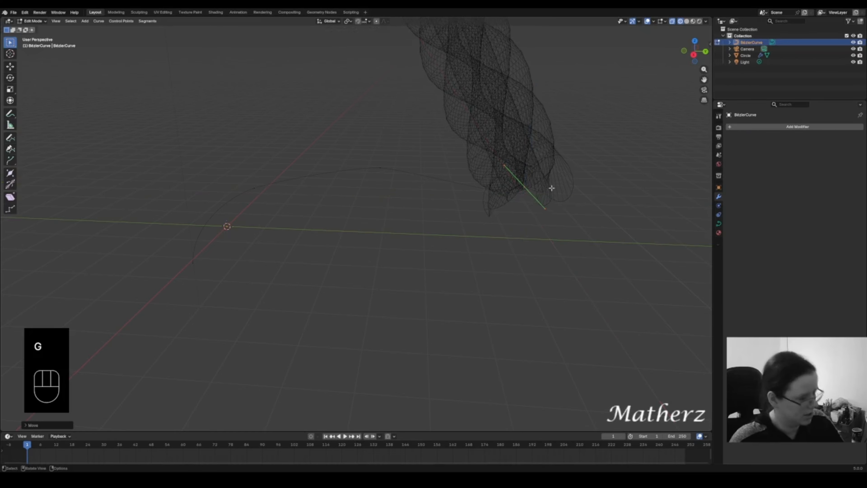
- Extrude a fifth control point downward from the curve's end and shift it outward along global Y
{"action": "key", "text": "e"}
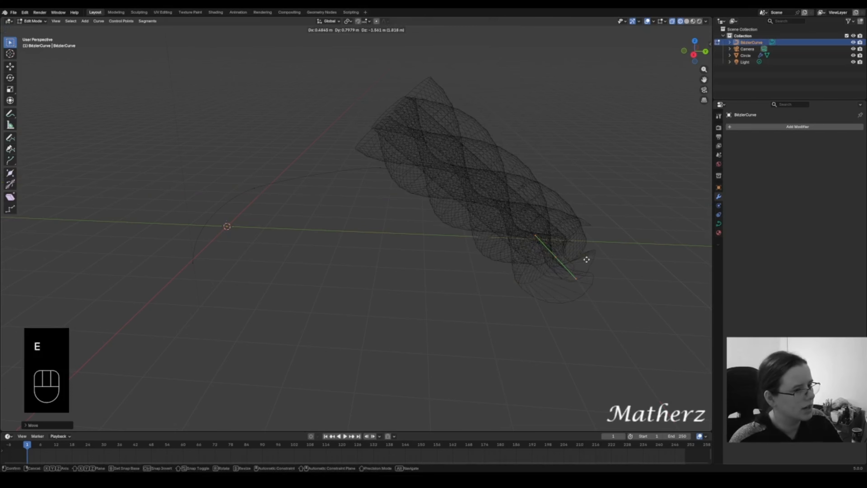
{"action": "middle_click_drag", "start_coordinate": [588, 264], "coordinate": [586, 152]}
{"action": "left_click", "coordinate": [580, 253]}
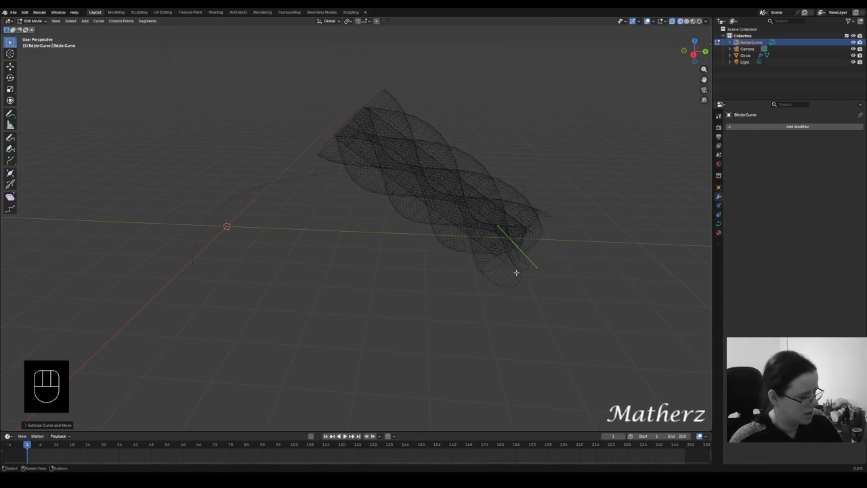
{"action": "key", "text": "g"}
{"action": "middle_click_drag", "start_coordinate": [517, 273], "coordinate": [570, 279]}
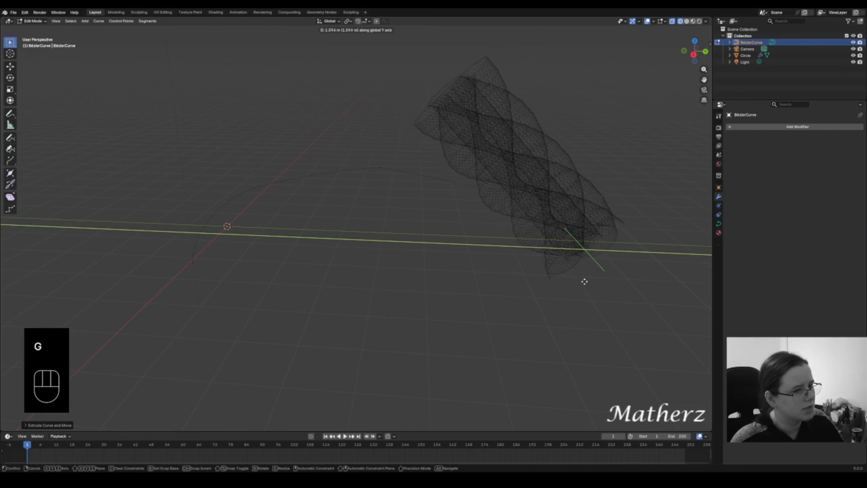
{"action": "left_click", "coordinate": [605, 284]}
- Rotate the fourth control point about the global X axis so its handles slope gently down toward the curve's end
{"action": "left_click", "coordinate": [543, 204]}
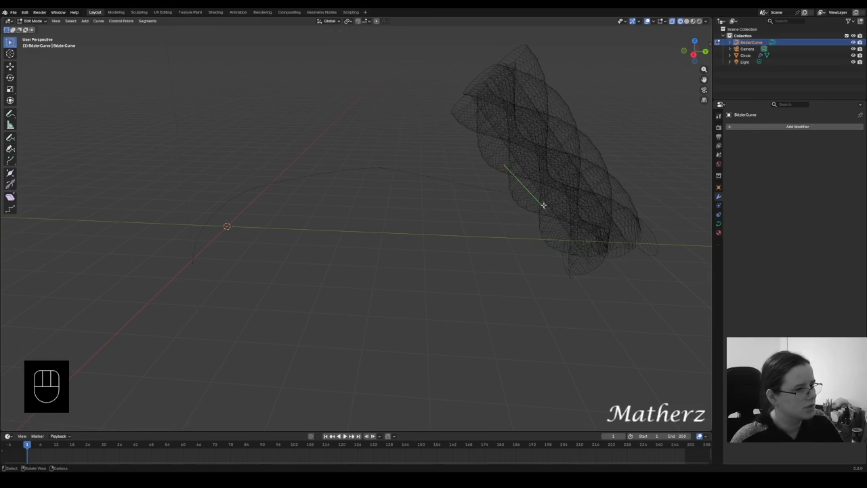
{"action": "key", "text": "r"}
{"action": "middle_click_drag", "start_coordinate": [558, 182], "coordinate": [566, 200]}
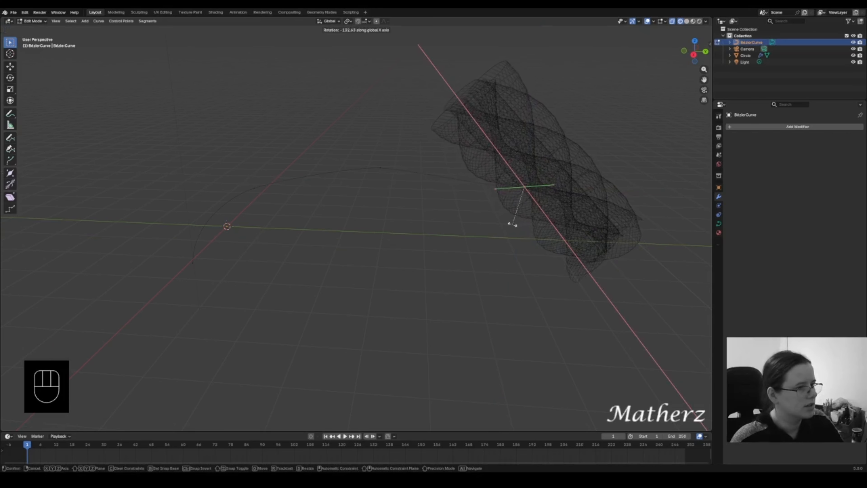
{"action": "left_click", "coordinate": [499, 214]}
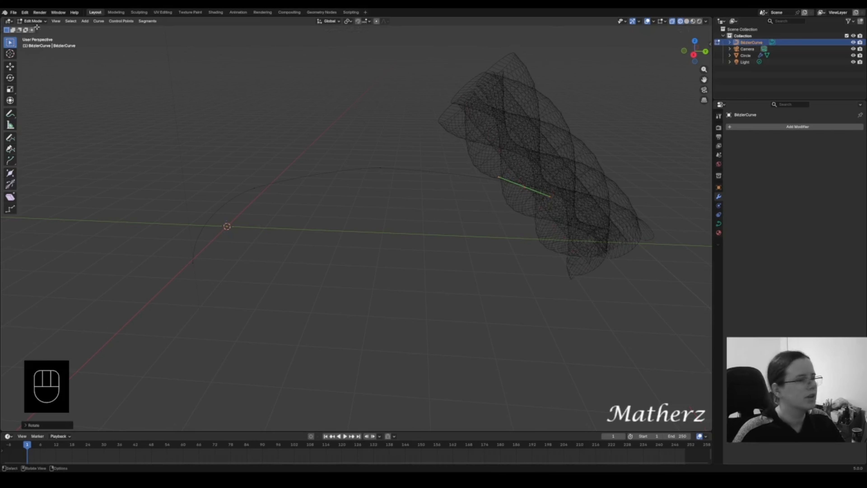
- Return to Object Mode with solid shading and select the twisted column
{"action": "left_click", "coordinate": [21, 23]}
{"action": "left_click", "coordinate": [27, 27]}
{"action": "middle_click_drag", "start_coordinate": [361, 183], "coordinate": [401, 237]}
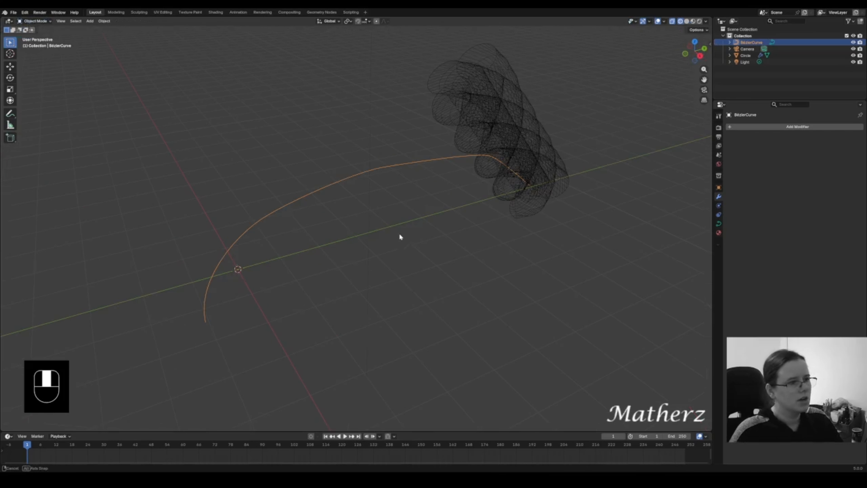
{"action": "left_click", "coordinate": [686, 22]}
{"action": "left_click", "coordinate": [486, 125]}
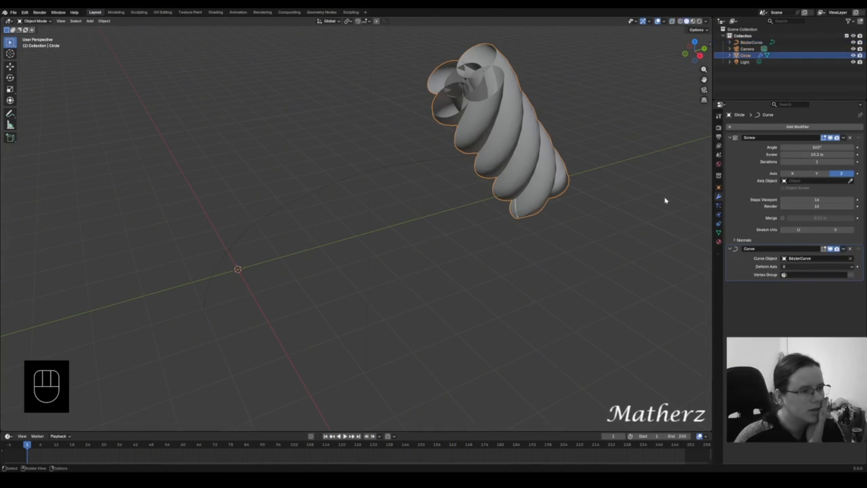
- Set the Screw modifier's Iterations to 3
{"action": "left_click", "coordinate": [851, 161]}
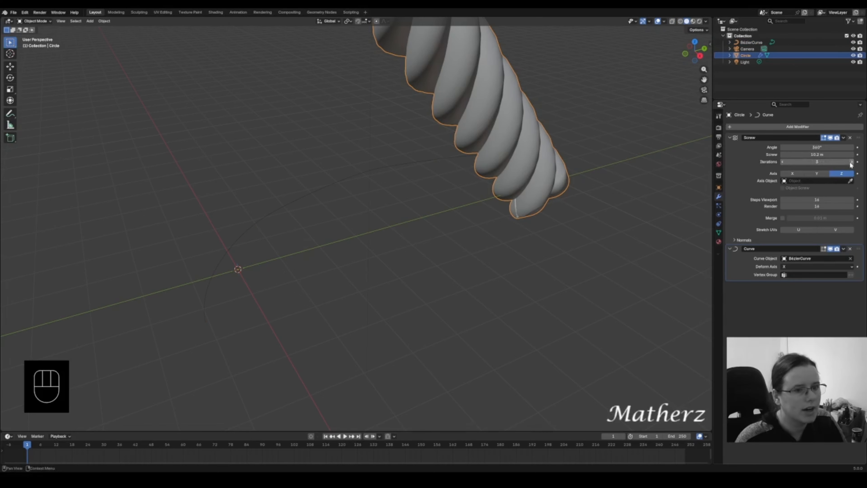
{"action": "left_click", "coordinate": [851, 162]}
{"action": "scroll", "coordinate": [517, 209], "scroll_direction": "down", "scroll_amount": 5}
{"action": "scroll", "coordinate": [513, 212], "scroll_direction": "up", "scroll_amount": 3}
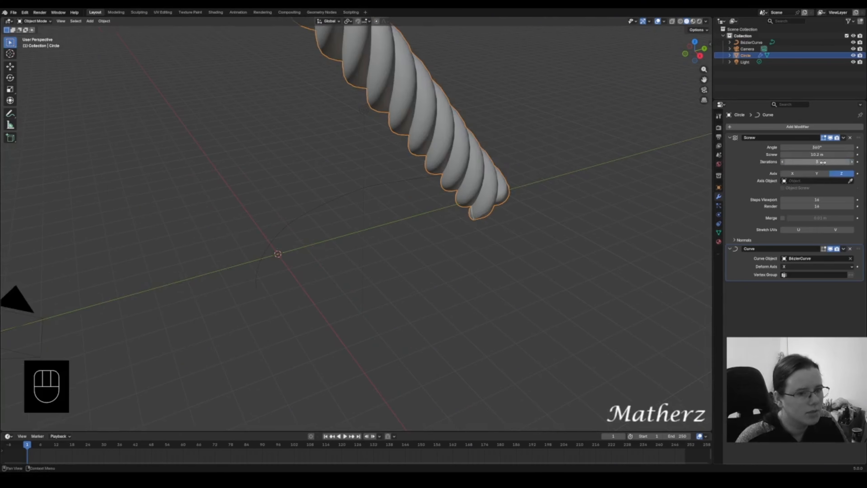
- Set the Screw modifier's Iterations to 1 and increase its Screw offset to stretch the twist
{"action": "mouse_move", "coordinate": [822, 158]}
{"action": "left_mouse_down"}
{"action": "mouse_move", "coordinate": [796, 154]}
{"action": "mouse_move", "coordinate": [832, 155]}
{"action": "left_mouse_up"}
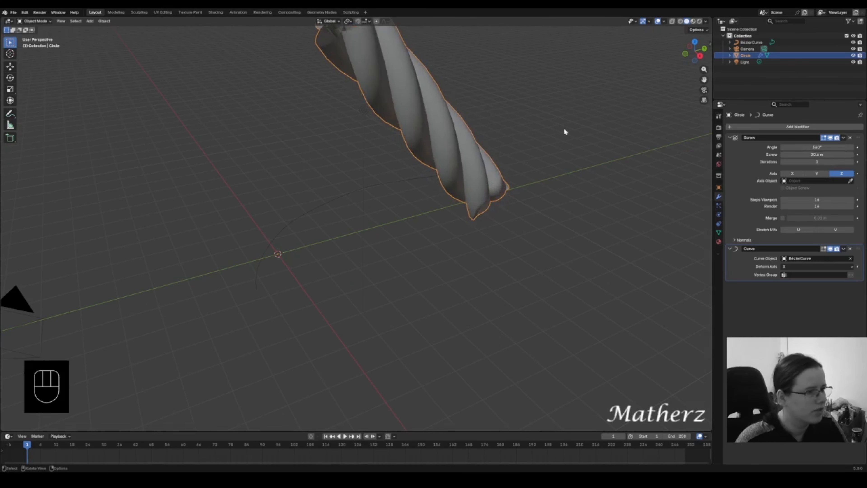
- Try Y and Z as the Curve modifier's deform axis, and return it to X
{"action": "left_click", "coordinate": [851, 267]}
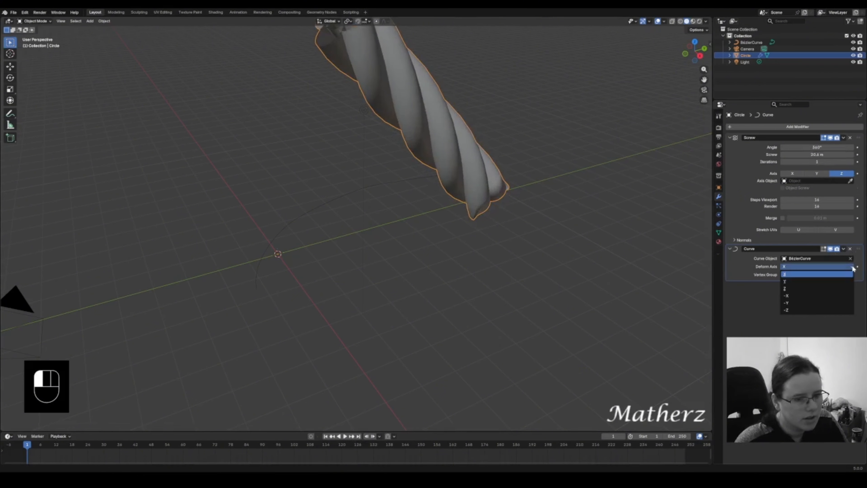
{"action": "left_click", "coordinate": [811, 280]}
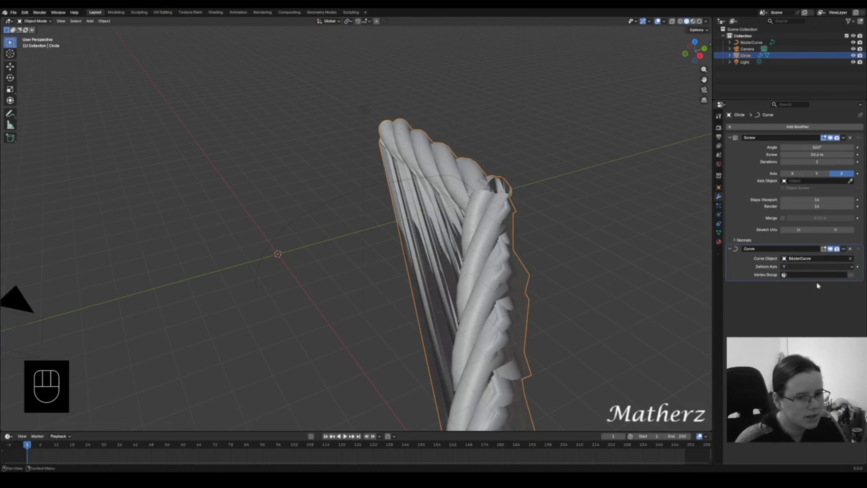
{"action": "left_click", "coordinate": [851, 266]}
{"action": "left_click", "coordinate": [811, 288]}
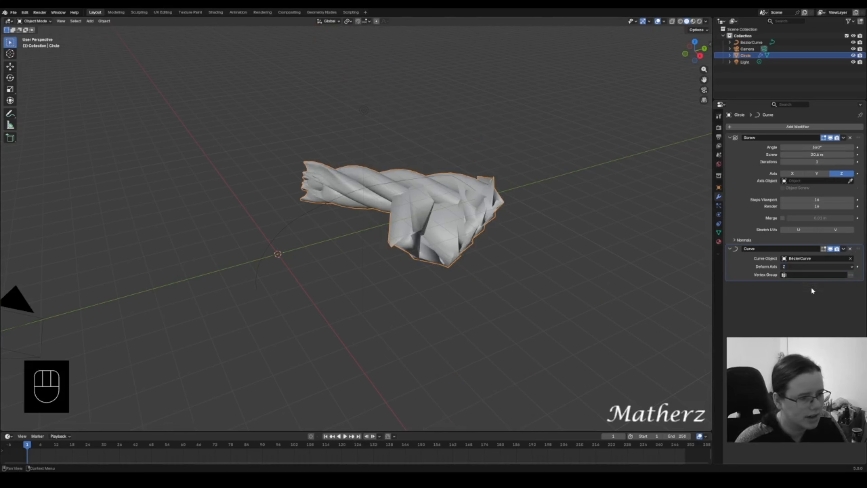
{"action": "mouse_move", "coordinate": [470, 310]}
{"action": "middle_mouse_down"}
{"action": "mouse_move", "coordinate": [536, 321]}
{"action": "mouse_move", "coordinate": [527, 309]}
{"action": "mouse_move", "coordinate": [481, 315]}
{"action": "middle_mouse_up"}
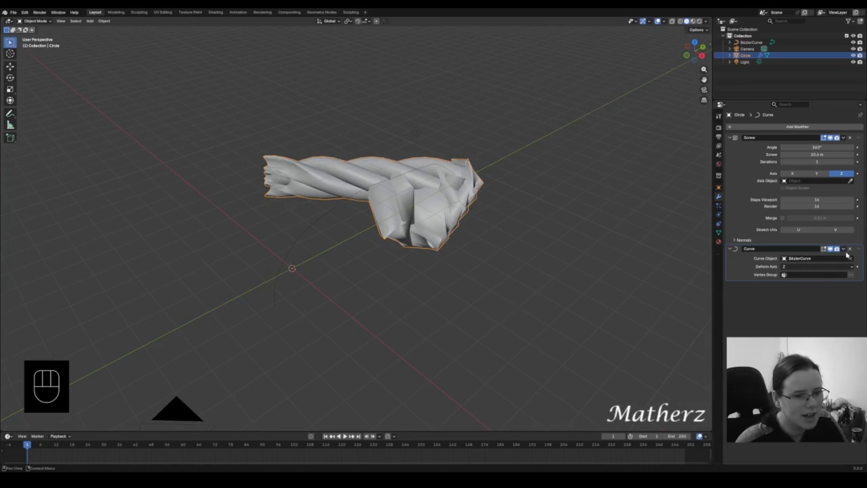
{"action": "left_click", "coordinate": [849, 267]}
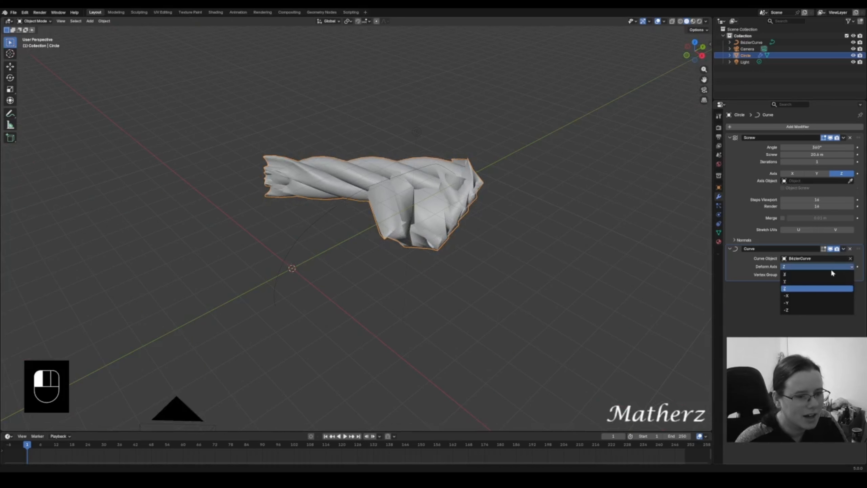
{"action": "left_click", "coordinate": [808, 274]}
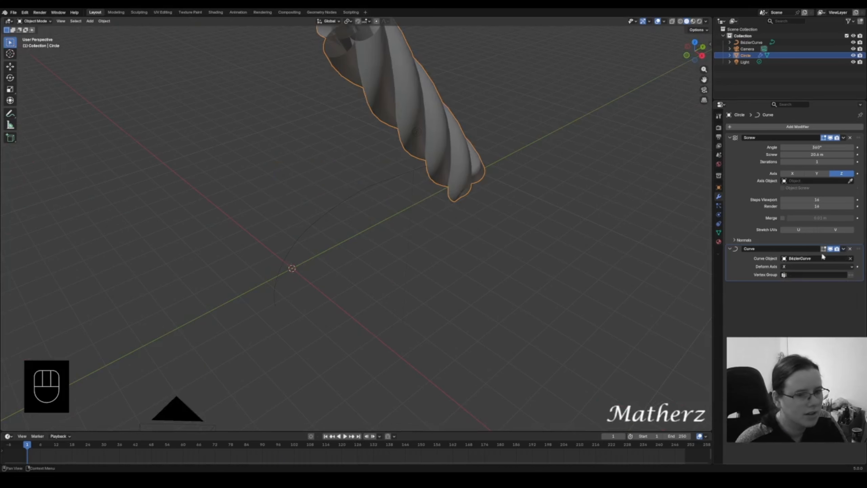
- Try Y and X as the Screw modifier's axis, and return it to Z
{"action": "left_click", "coordinate": [814, 175]}
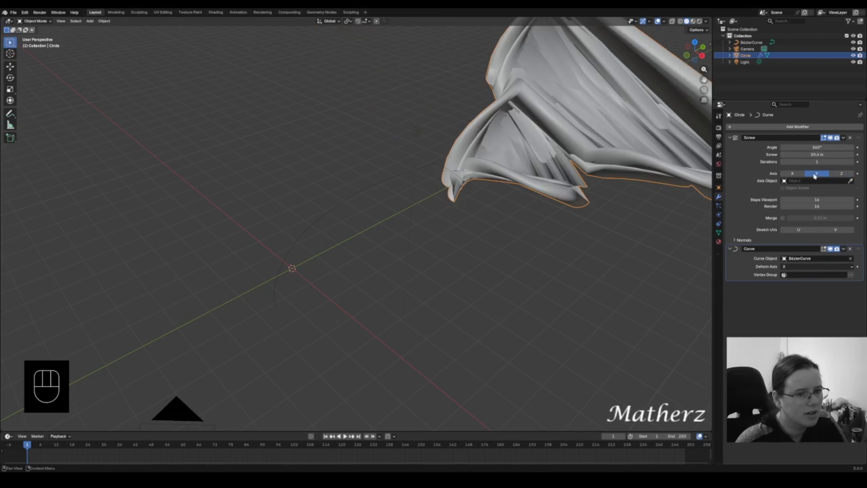
{"action": "left_click", "coordinate": [795, 175]}
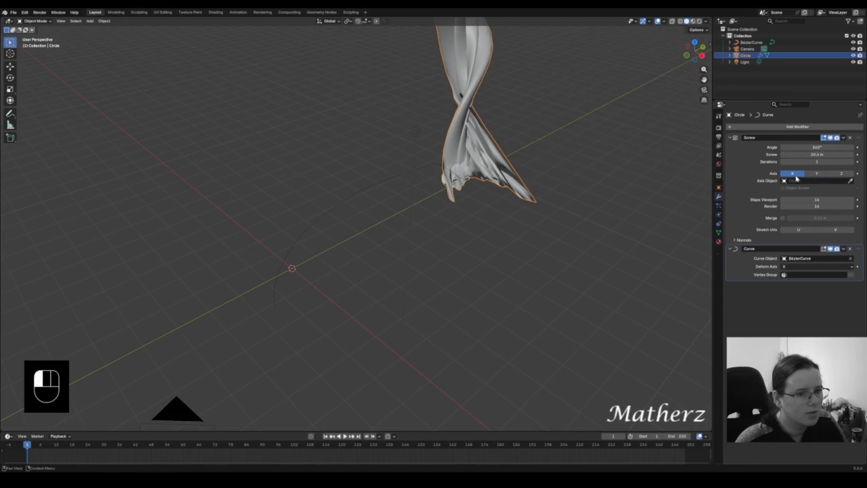
{"action": "left_click", "coordinate": [841, 174]}
- Assign the Bézier curve as the Screw modifier's axis object and set the screw axis to X
{"action": "left_click", "coordinate": [850, 181]}
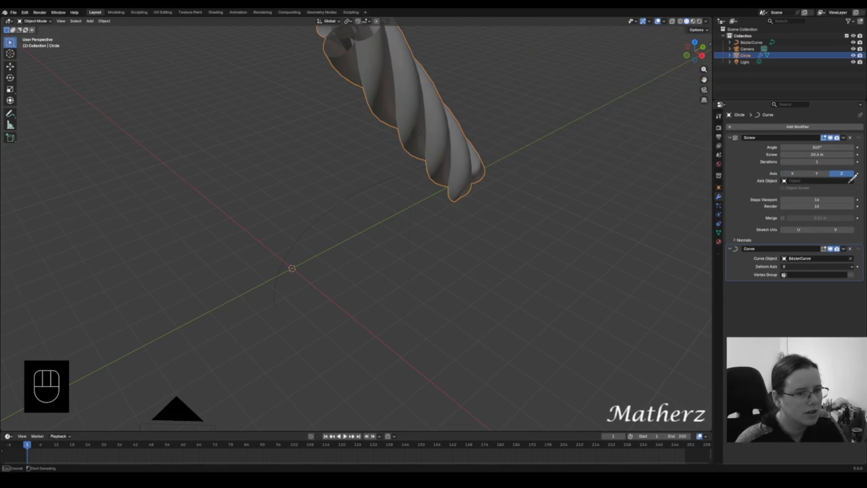
{"action": "left_click", "coordinate": [407, 102]}
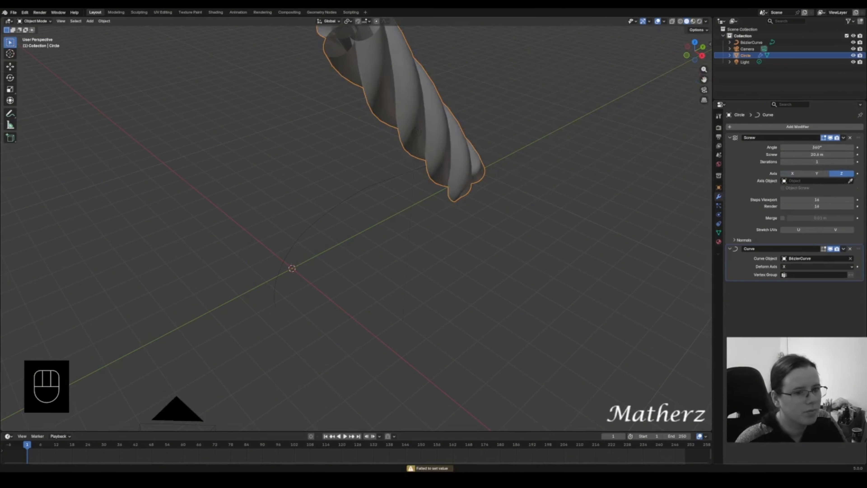
{"action": "left_click", "coordinate": [850, 181]}
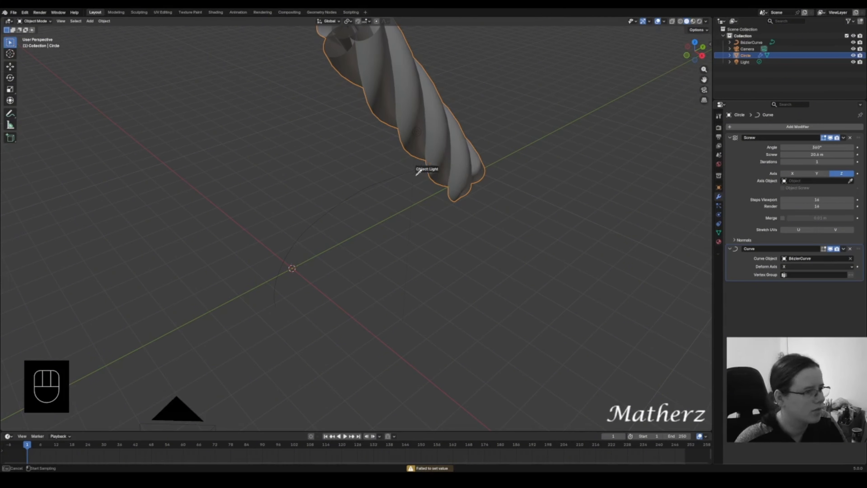
{"action": "left_click", "coordinate": [399, 177]}
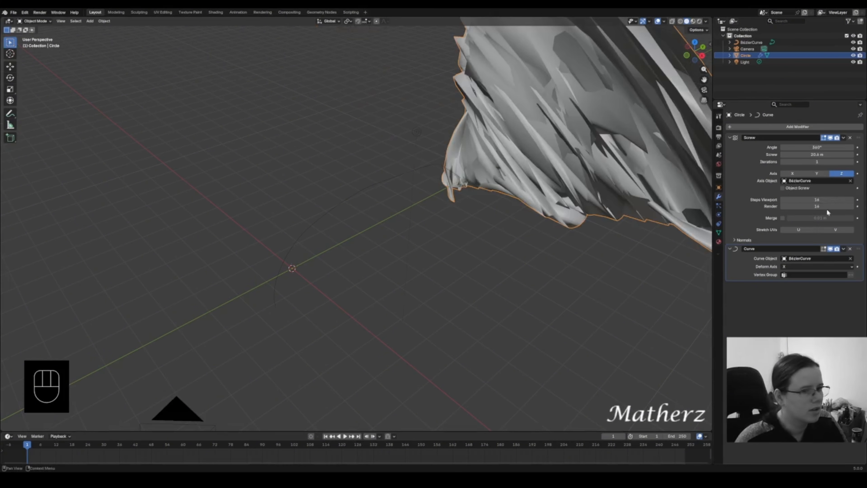
{"action": "left_click", "coordinate": [818, 174]}
{"action": "left_click", "coordinate": [786, 174]}
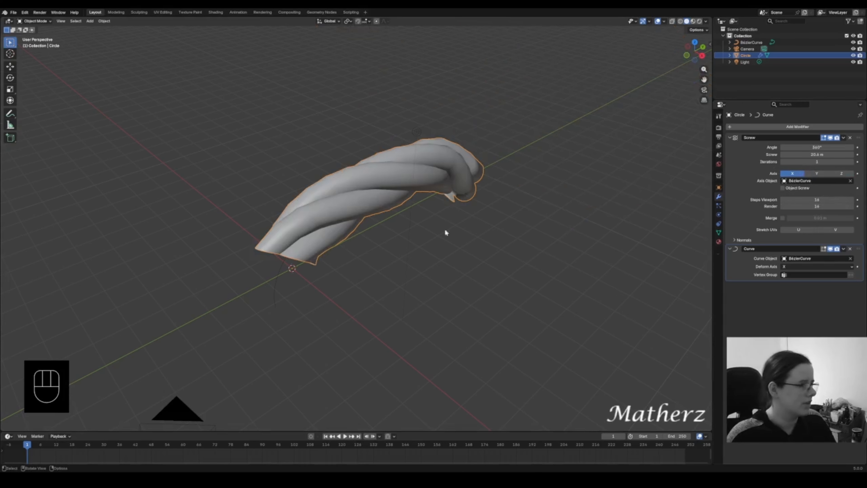
- Set the Screw modifier's screw offset to 12 m and its Iterations to 2
{"action": "left_click", "coordinate": [852, 156]}
{"action": "left_click", "coordinate": [851, 156]}
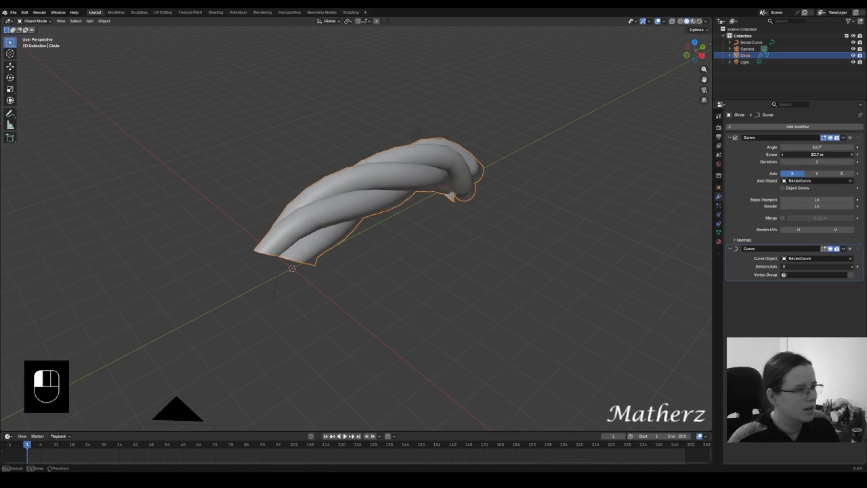
{"action": "left_click", "coordinate": [851, 156]}
{"action": "left_click", "coordinate": [851, 156]}
{"action": "left_click", "coordinate": [852, 155]}
{"action": "left_click", "coordinate": [851, 156]}
{"action": "left_click", "coordinate": [852, 156]}
{"action": "left_click", "coordinate": [852, 156]}
{"action": "left_click", "coordinate": [851, 156]}
{"action": "left_click", "coordinate": [852, 156]}
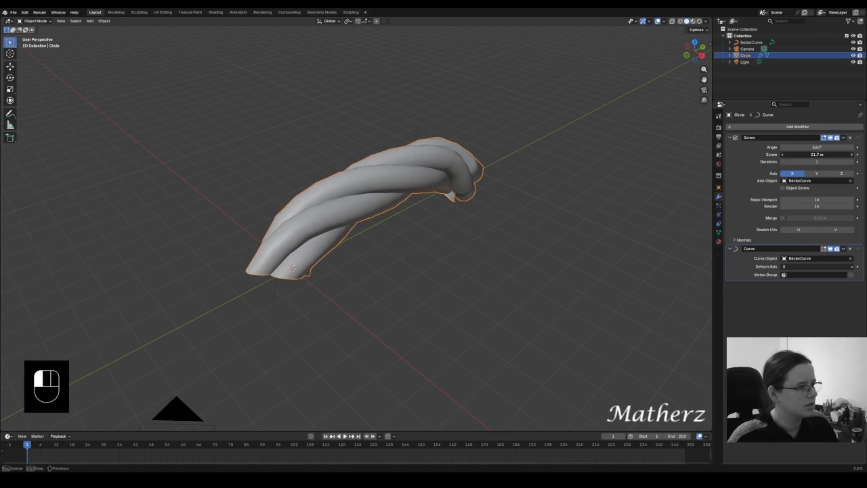
{"action": "left_click", "coordinate": [852, 156]}
{"action": "left_click", "coordinate": [851, 156]}
{"action": "left_click", "coordinate": [851, 155]}
{"action": "left_click", "coordinate": [851, 155]}
{"action": "left_click", "coordinate": [852, 156]}
{"action": "left_click", "coordinate": [852, 156]}
{"action": "left_click", "coordinate": [851, 155]}
{"action": "left_click", "coordinate": [852, 155]}
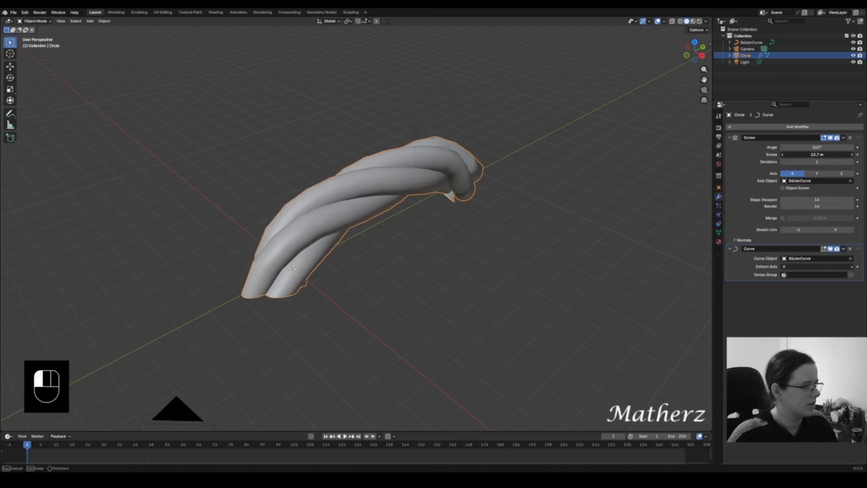
{"action": "left_click", "coordinate": [851, 156]}
{"action": "left_click", "coordinate": [851, 155]}
{"action": "left_click_drag", "start_coordinate": [852, 156], "coordinate": [796, 154]}
- Open the Bézier curve in Edit Mode and move its starting control point outward along the global Y axis to lengthen the curve
{"action": "middle_click_drag", "start_coordinate": [525, 159], "coordinate": [507, 139]}
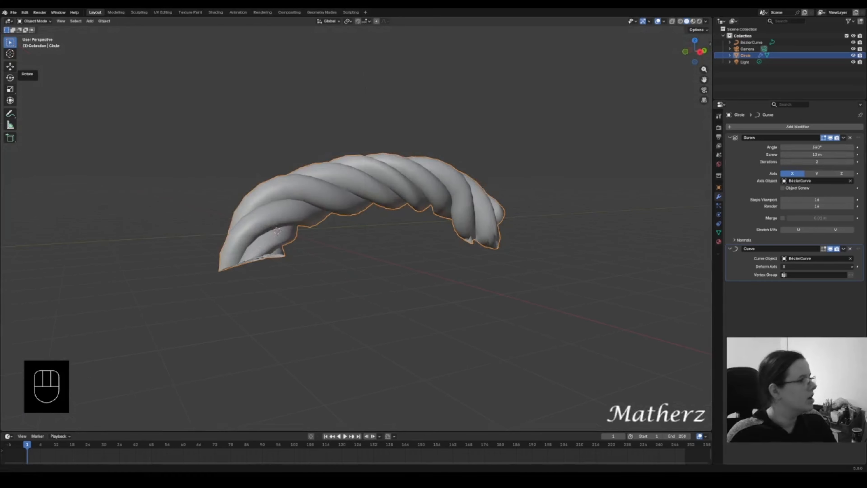
{"action": "left_click", "coordinate": [333, 240]}
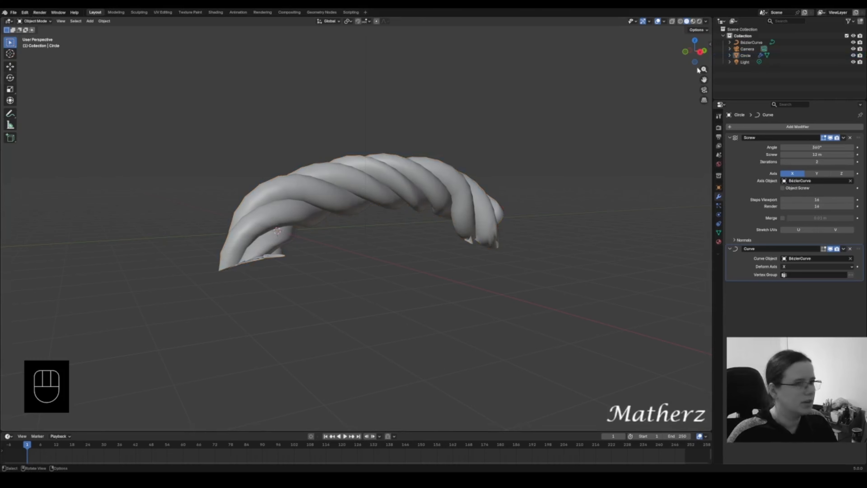
{"action": "left_click", "coordinate": [750, 41]}
{"action": "left_click", "coordinate": [34, 21]}
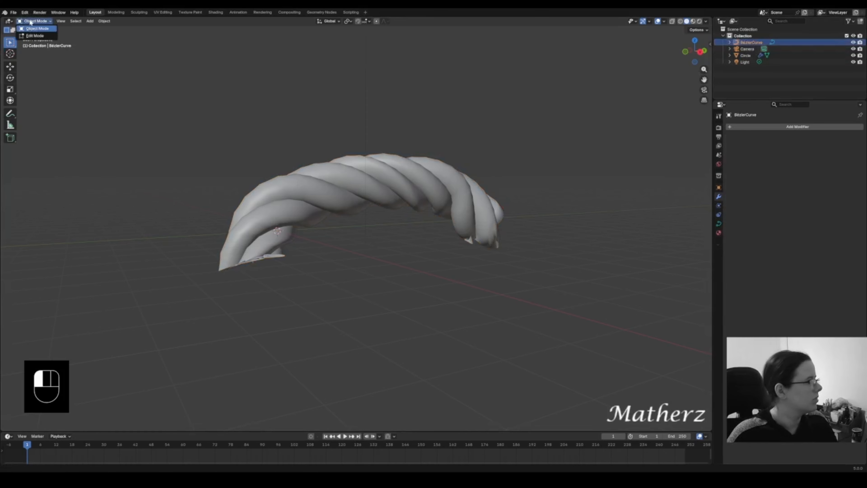
{"action": "left_click", "coordinate": [35, 38]}
{"action": "left_click_drag", "start_coordinate": [206, 235], "coordinate": [277, 291]}
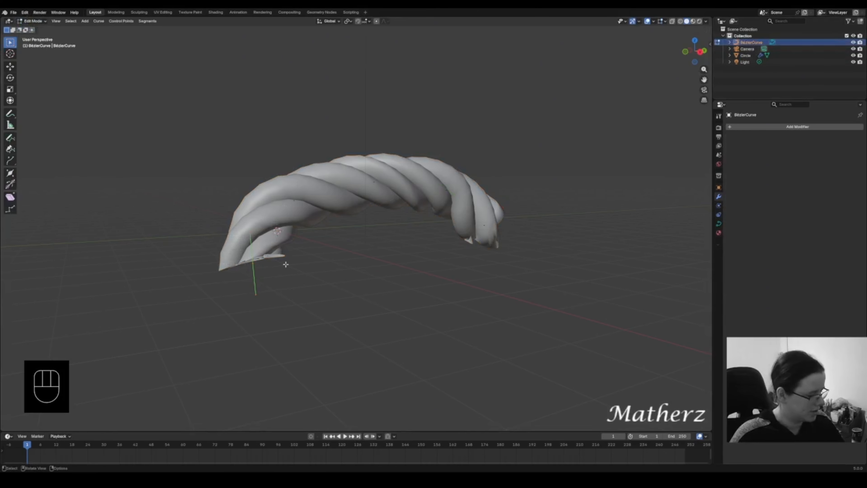
{"action": "key", "text": "g"}
{"action": "key", "text": "y"}
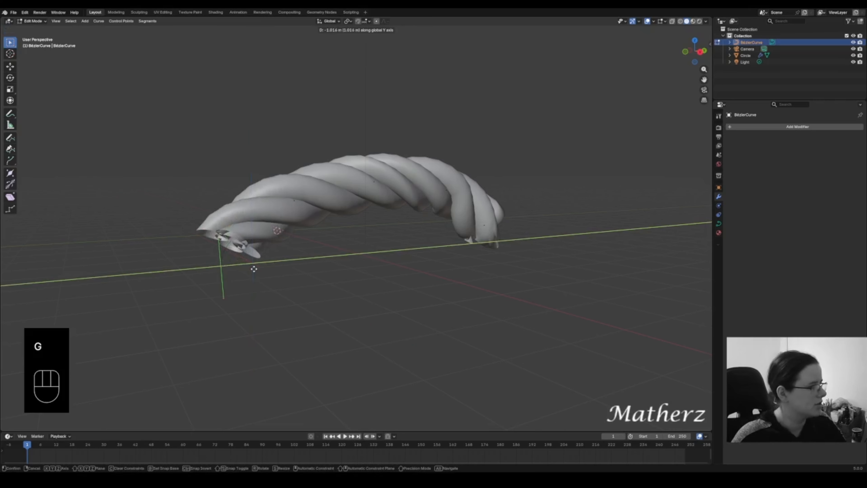
{"action": "left_click", "coordinate": [39, 281]}
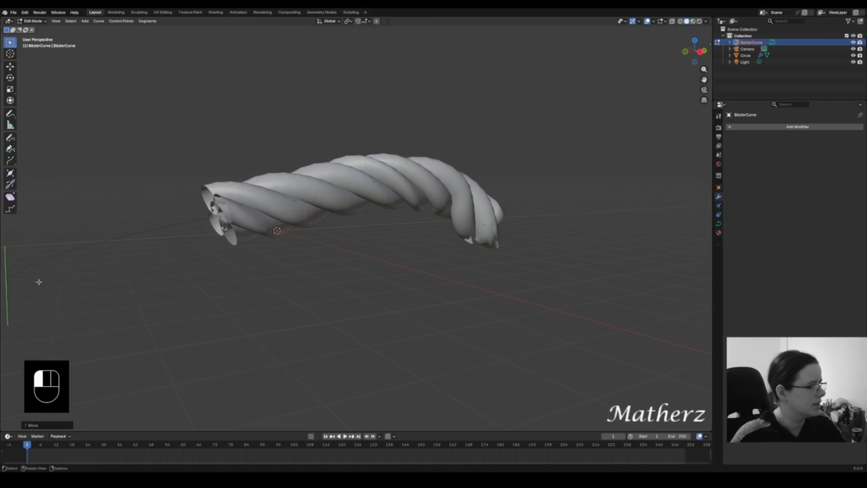
- Move the control point at the curve's opposite end outward along the global Y axis to extend that side
{"action": "key", "text": "g"}
{"action": "key", "text": "y"}
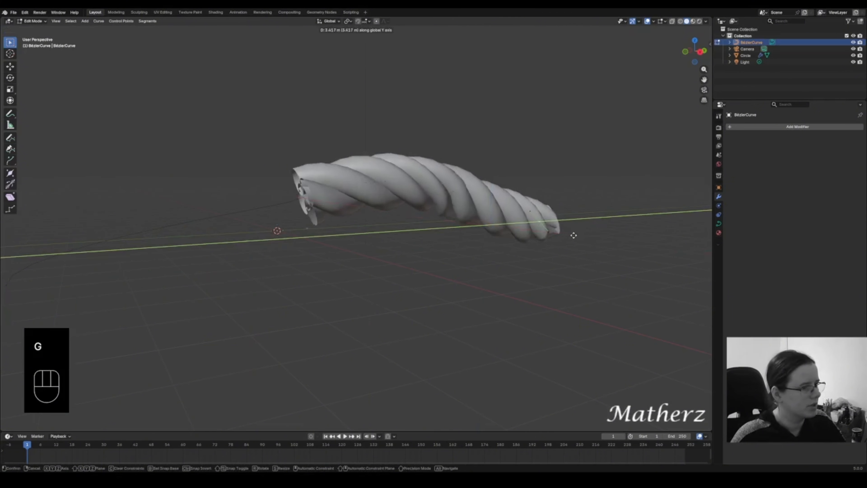
{"action": "left_click", "coordinate": [644, 221]}
{"action": "middle_click_drag", "start_coordinate": [563, 245], "coordinate": [566, 263]}
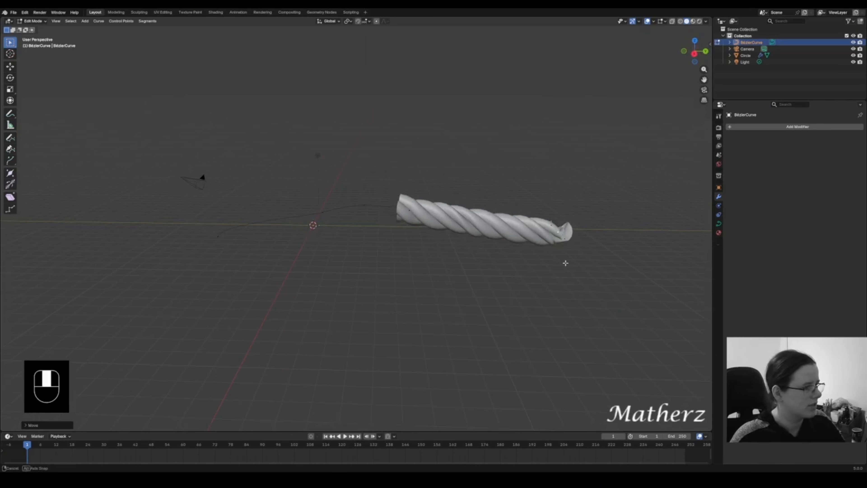
{"action": "key", "text": "g"}
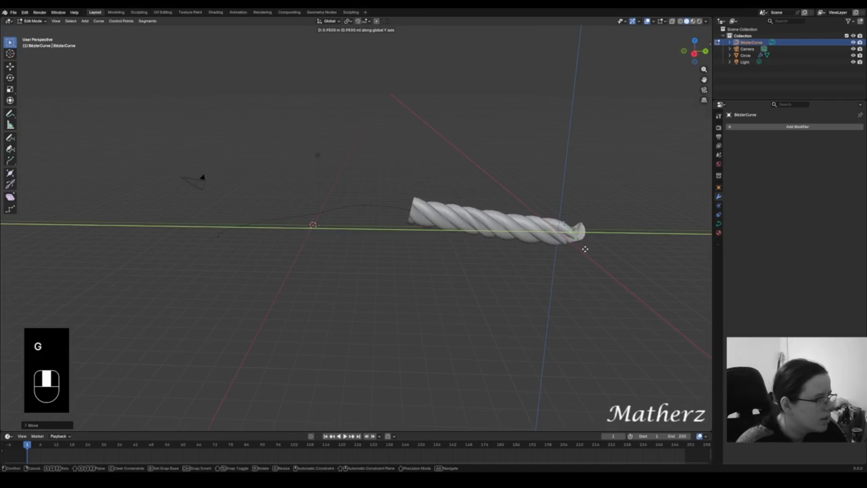
{"action": "left_click", "coordinate": [564, 249]}
- Raise the curve's starting control point along the Z axis to about ground level
{"action": "key", "text": "g"}
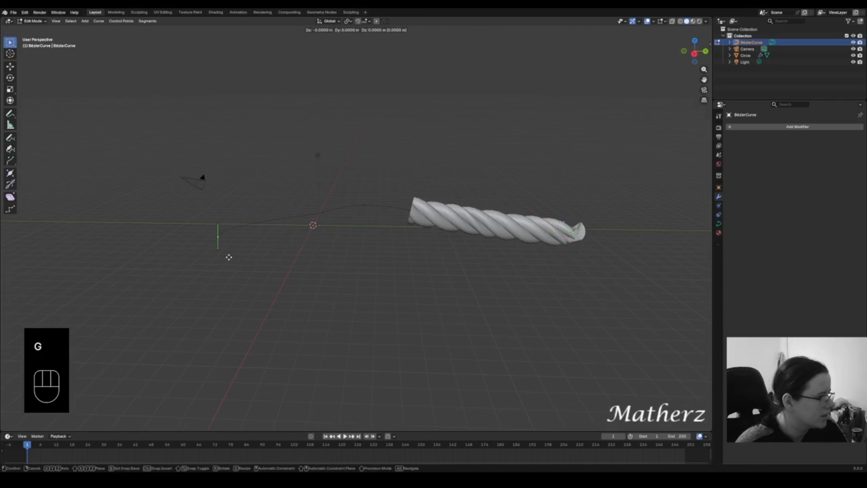
{"action": "key", "text": "z"}
{"action": "left_click", "coordinate": [229, 244]}
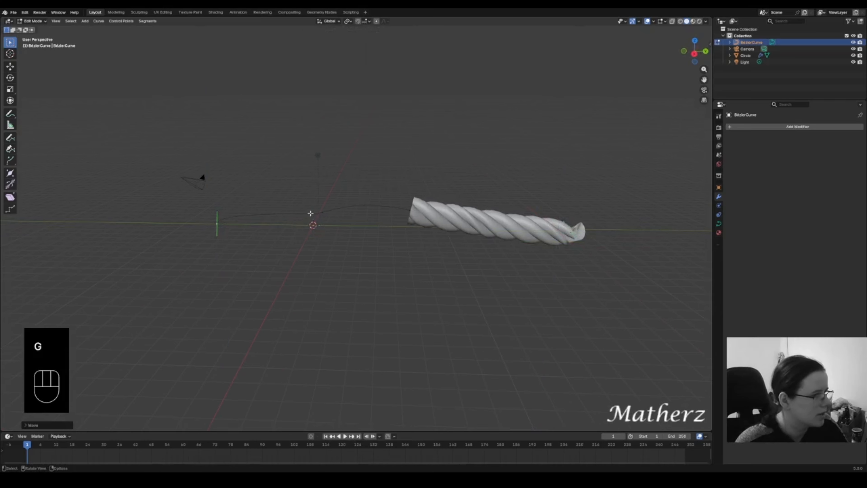
- Move the control point next to the curve's start slightly up and outward to smooth the arch
{"action": "key", "text": "g"}
{"action": "middle_click_drag", "start_coordinate": [335, 242], "coordinate": [317, 236]}
{"action": "left_click", "coordinate": [334, 237]}
{"action": "key", "text": "g"}
{"action": "left_click", "coordinate": [313, 235]}
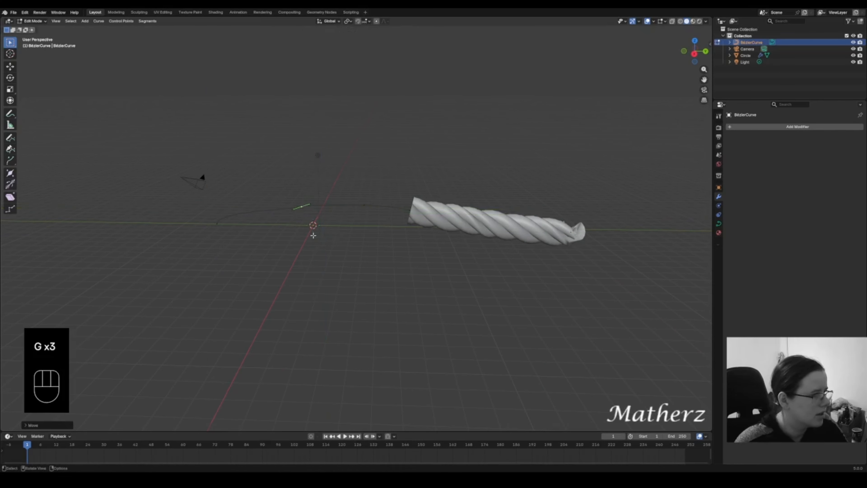
- Return to Object Mode, select the rope and set the Screw modifier's Iterations to 5
{"action": "key", "text": "Tab"}
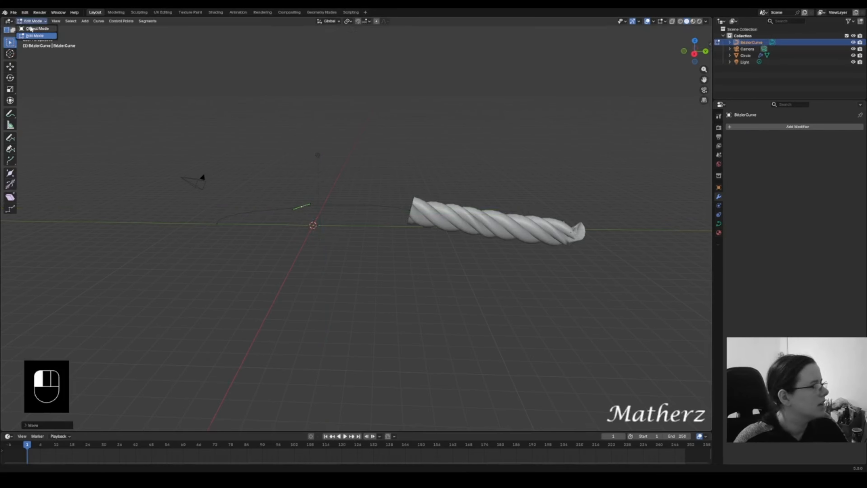
{"action": "left_click", "coordinate": [537, 213]}
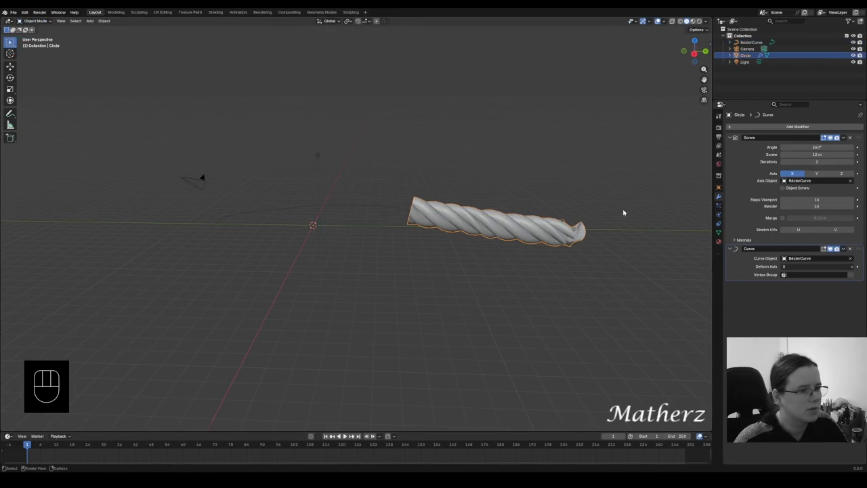
{"action": "left_click", "coordinate": [853, 161]}
{"action": "left_click", "coordinate": [852, 162]}
{"action": "left_click", "coordinate": [852, 162]}
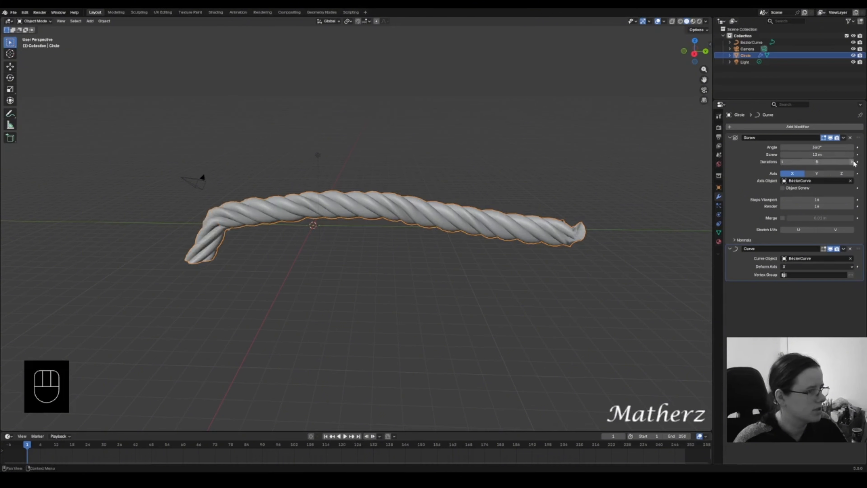
{"action": "left_click", "coordinate": [782, 162]}
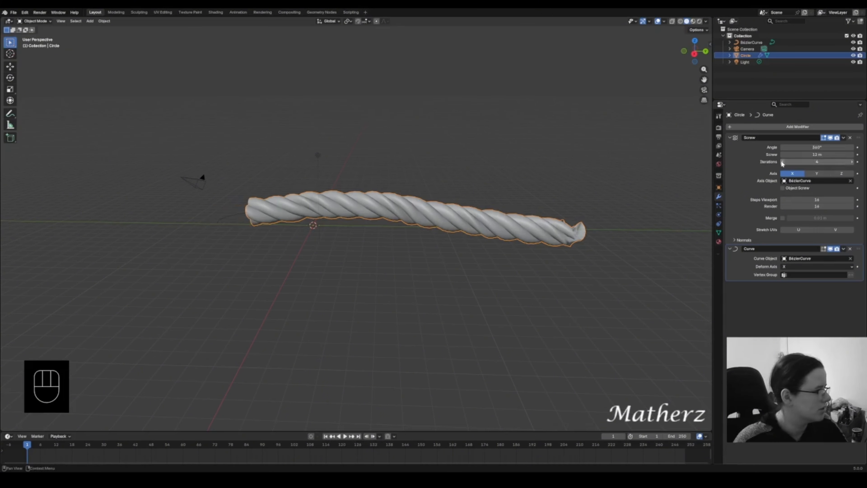
{"action": "left_click", "coordinate": [853, 162]}
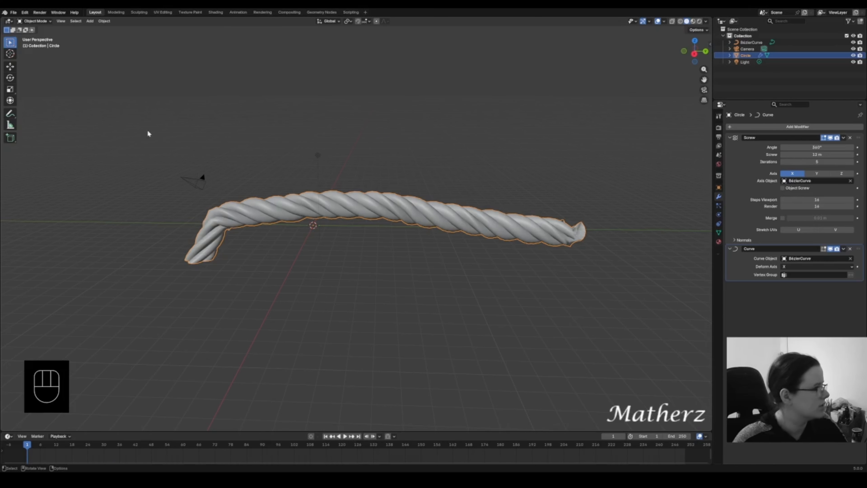
- Enter Edit Mode on the Bézier curve and move its starting control point outward along the Y axis to straighten the bent rope end
{"action": "left_click", "coordinate": [48, 22]}
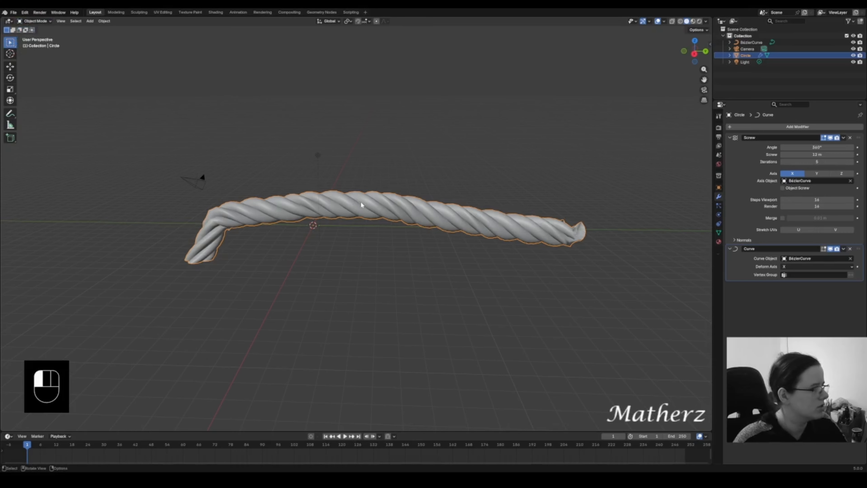
{"action": "left_click", "coordinate": [751, 43]}
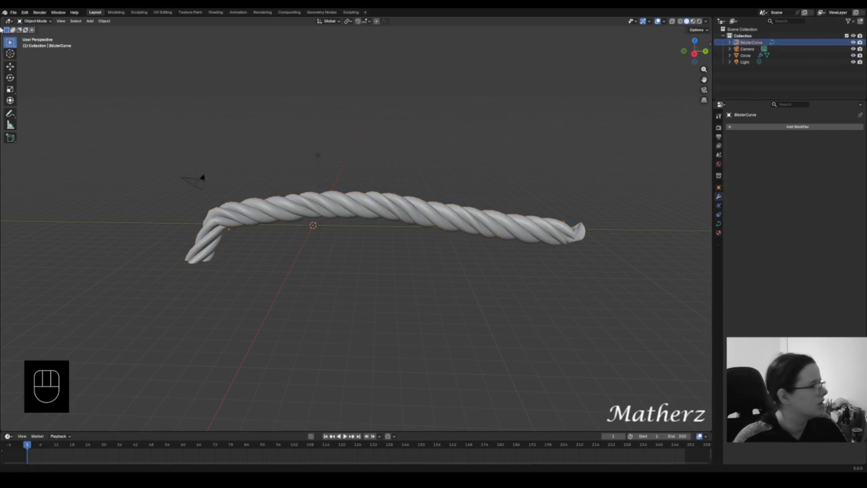
{"action": "left_click", "coordinate": [42, 22]}
{"action": "left_click", "coordinate": [34, 35]}
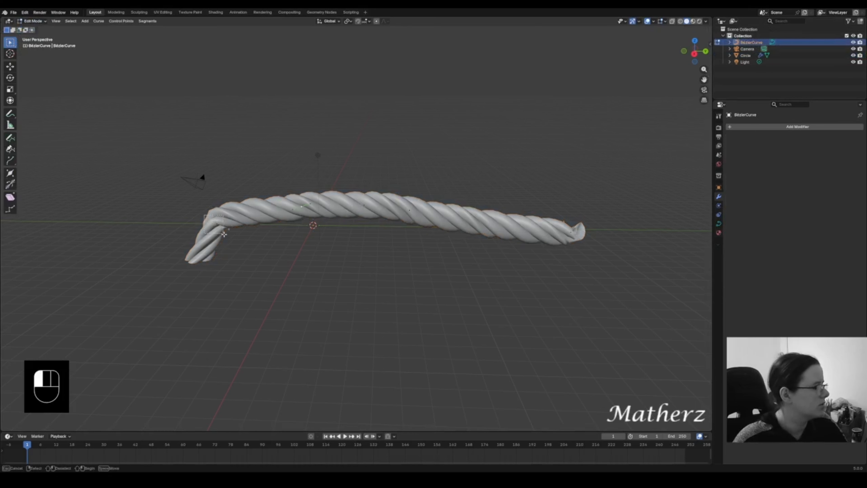
{"action": "key", "text": "g"}
{"action": "middle_click_drag", "start_coordinate": [229, 239], "coordinate": [193, 237]}
{"action": "left_click", "coordinate": [183, 242]}
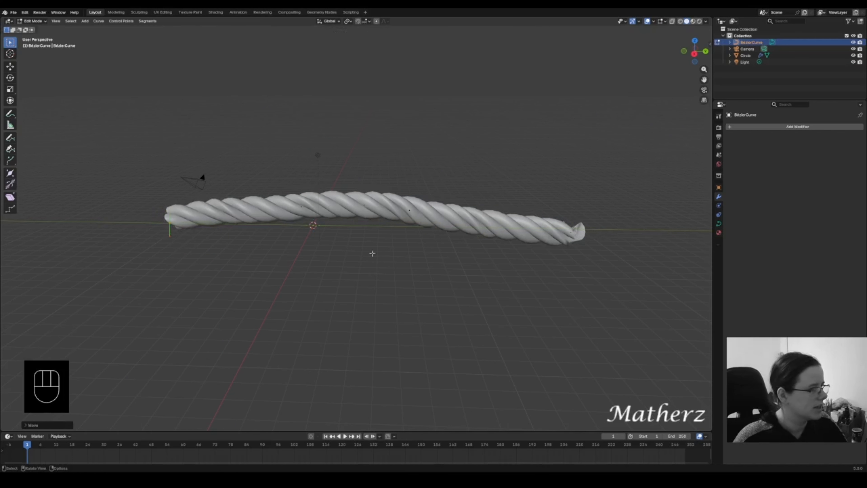
- Move the inner control point nearest the curve's far end outward along the global Y axis toward that end
{"action": "middle_click_drag", "start_coordinate": [373, 252], "coordinate": [337, 248]}
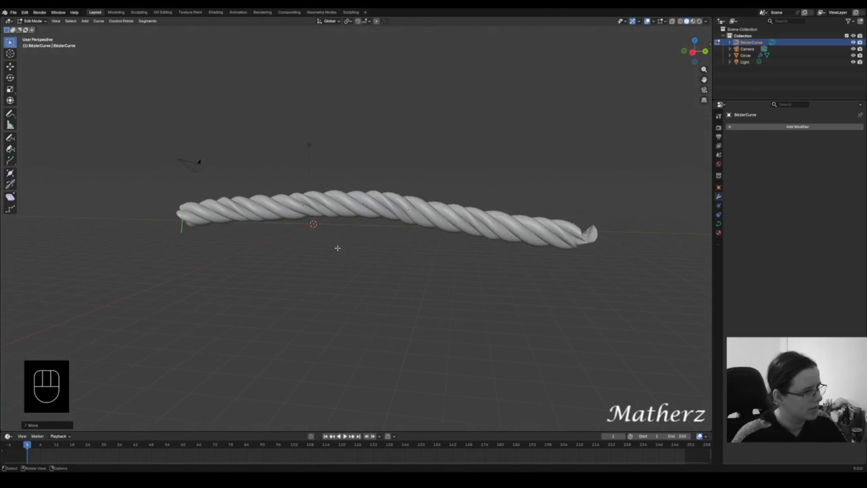
{"action": "left_click", "coordinate": [408, 211]}
{"action": "key", "text": "g"}
{"action": "middle_click_drag", "start_coordinate": [410, 211], "coordinate": [459, 218]}
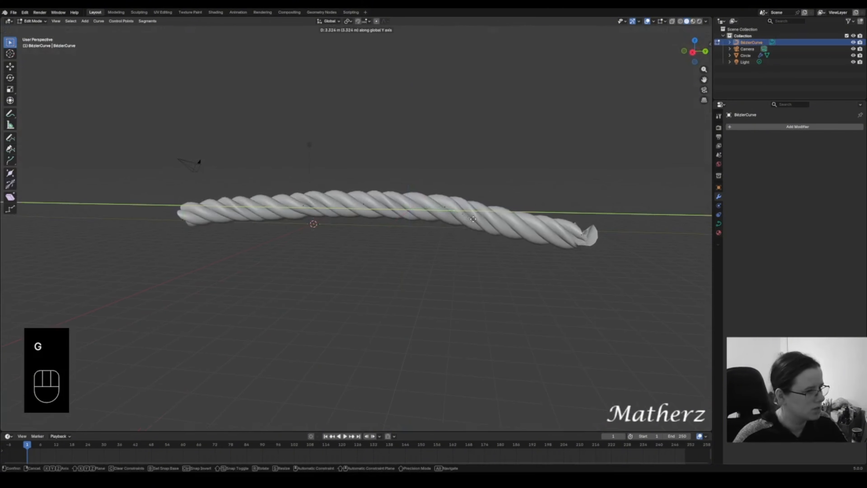
{"action": "left_click", "coordinate": [529, 223]}
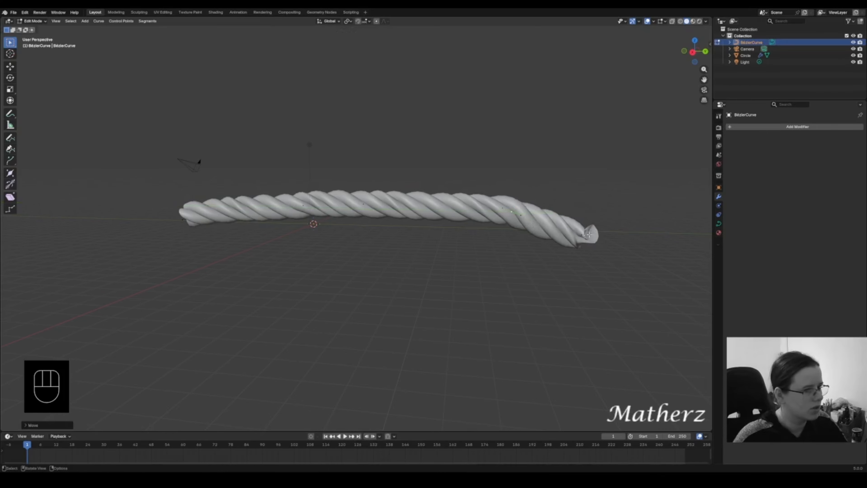
- Rotate the control point at the curve's far end by about -74° around the global X axis
{"action": "left_click", "coordinate": [625, 232]}
{"action": "scroll", "coordinate": [626, 232], "scroll_direction": "up", "scroll_amount": 1}
{"action": "key", "text": "r"}
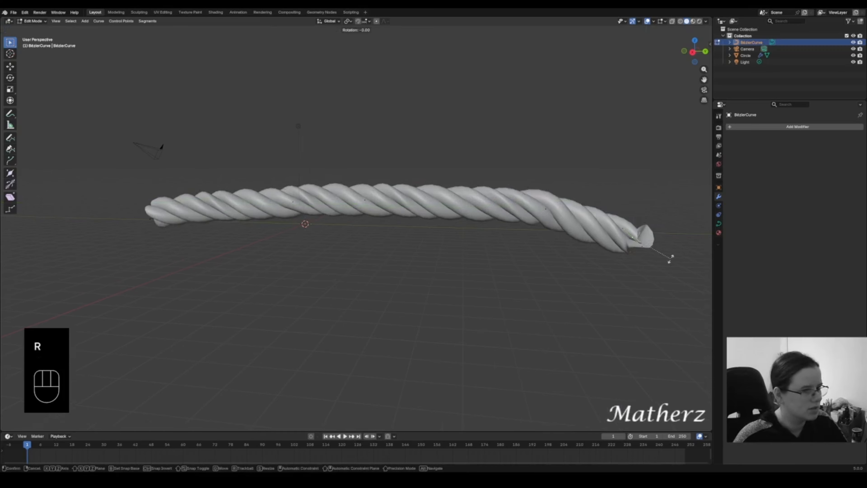
{"action": "key", "text": "x"}
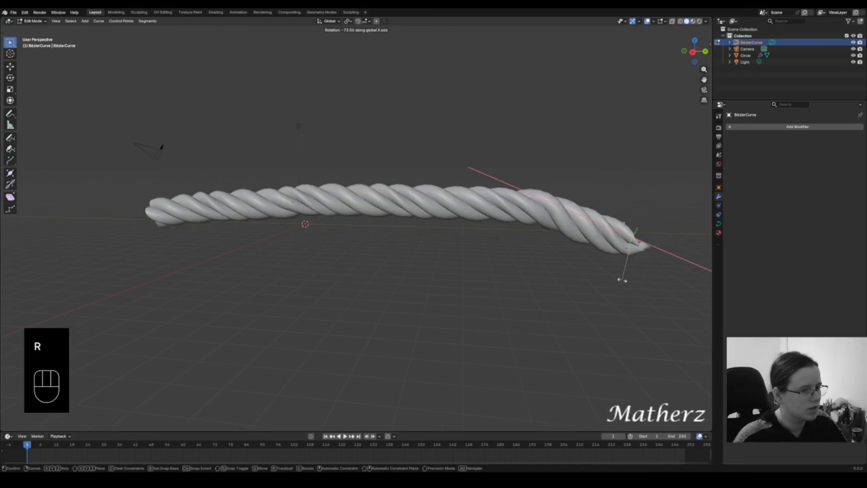
{"action": "left_click", "coordinate": [620, 276]}
- Lower the curve's starting control point along the Z axis so that end of the rope slopes downward
{"action": "left_click", "coordinate": [142, 217]}
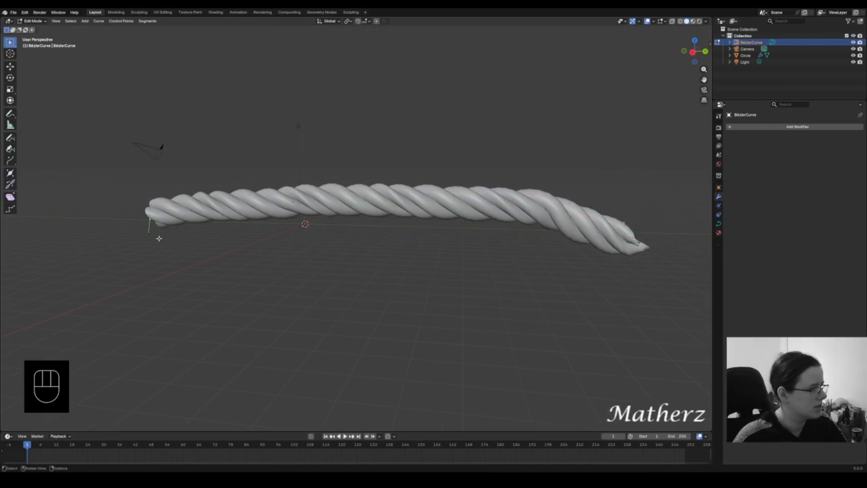
{"action": "key", "text": "g"}
{"action": "middle_click_drag", "start_coordinate": [158, 234], "coordinate": [156, 246]}
{"action": "left_click", "coordinate": [156, 246]}
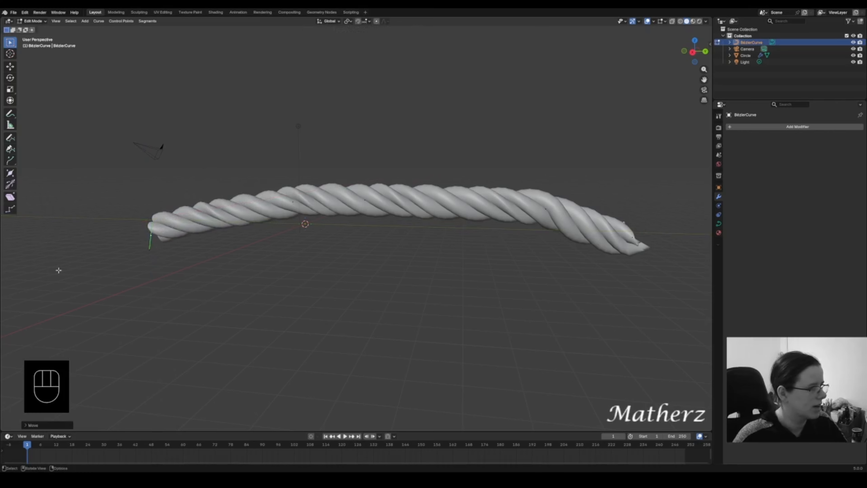
- Lower the far end's control point slightly along the Z axis and fine-tune the position of the starting point
{"action": "left_click", "coordinate": [635, 240]}
{"action": "key", "text": "g"}
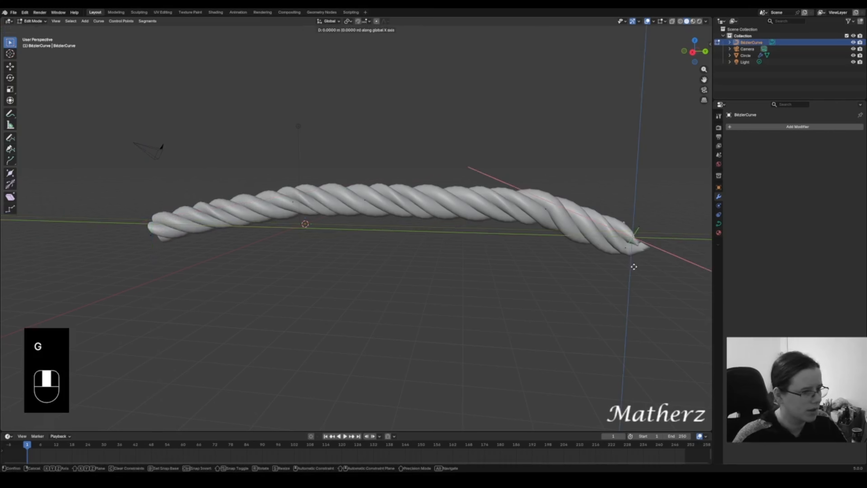
{"action": "middle_click_drag", "start_coordinate": [633, 265], "coordinate": [635, 271]}
{"action": "left_click", "coordinate": [635, 271]}
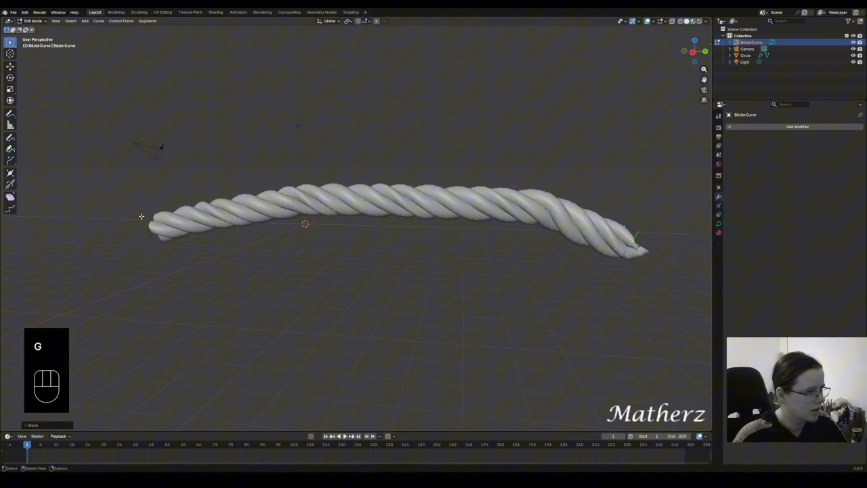
{"action": "left_click", "coordinate": [149, 231]}
{"action": "key", "text": "g"}
{"action": "middle_click_drag", "start_coordinate": [164, 255], "coordinate": [166, 258]}
{"action": "left_click", "coordinate": [165, 259]}
- Return to Object Mode and delete the light and the camera from the scene
{"action": "middle_click_drag", "start_coordinate": [270, 297], "coordinate": [302, 314]}
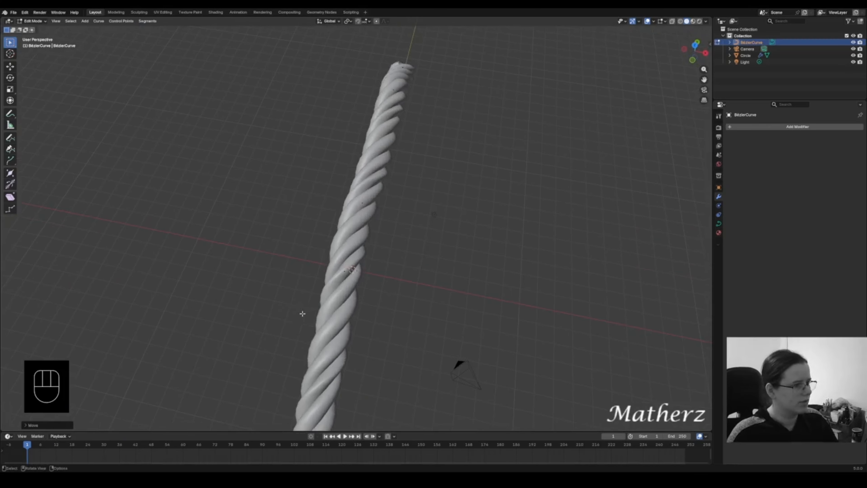
{"action": "scroll", "coordinate": [290, 275], "scroll_direction": "down", "scroll_amount": 3}
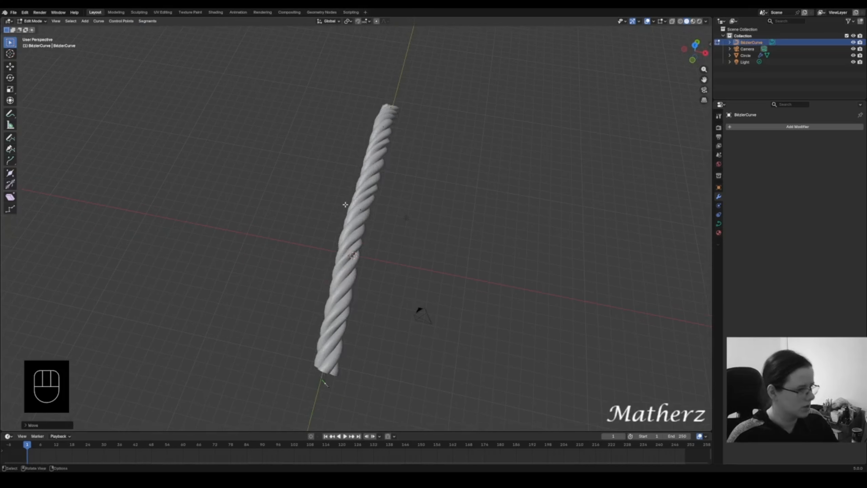
{"action": "left_click", "coordinate": [32, 21]}
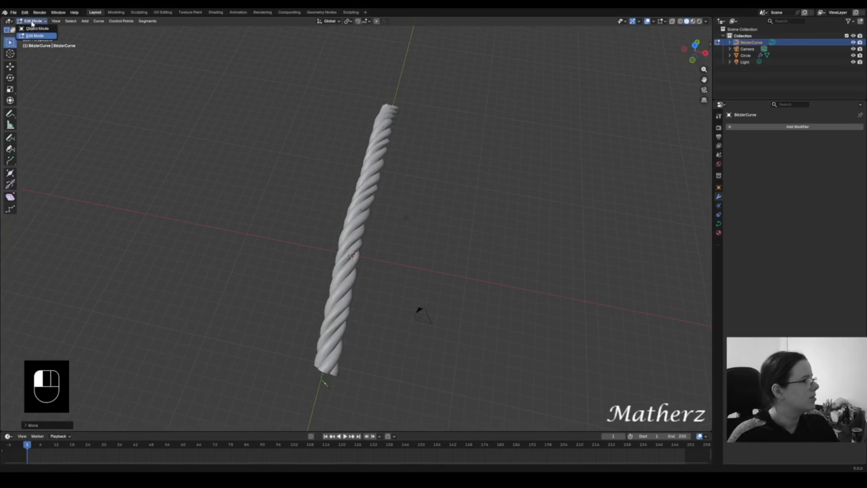
{"action": "left_click", "coordinate": [37, 28]}
{"action": "left_click", "coordinate": [358, 232]}
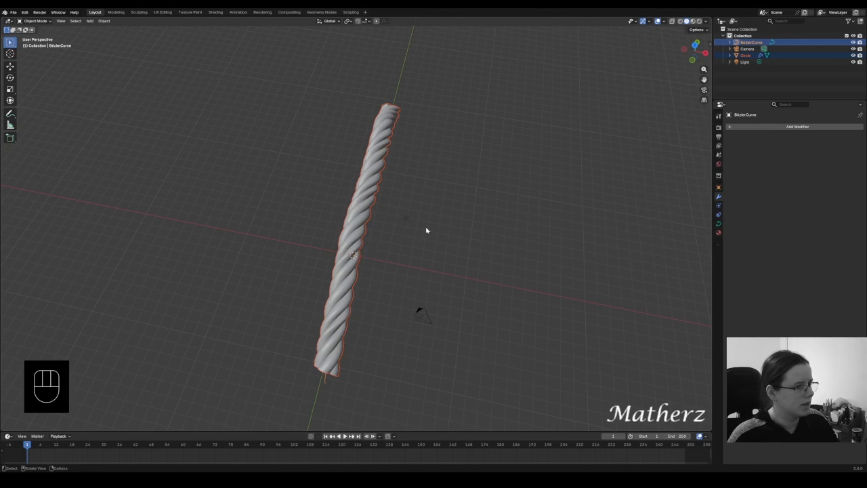
{"action": "left_click", "coordinate": [409, 220]}
{"action": "key", "text": "Delete"}
{"action": "left_click", "coordinate": [425, 312]}
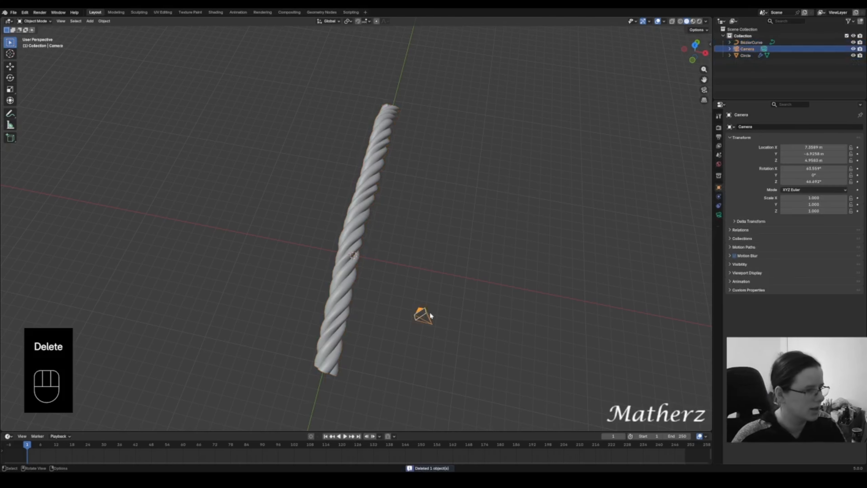
{"action": "key", "text": "Delete"}
- Try duplicating the rope together with its curve along the X axis in X-ray view, and undo the duplication
{"action": "left_click_drag", "start_coordinate": [290, 101], "coordinate": [401, 248]}
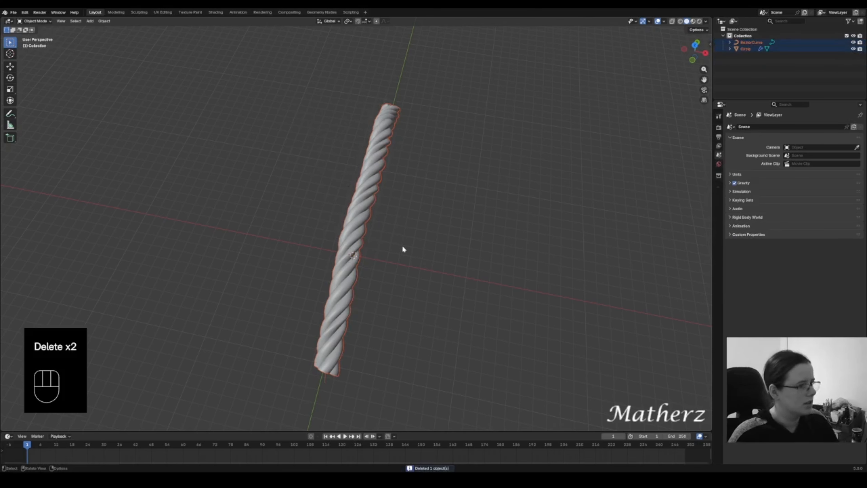
{"action": "left_click", "coordinate": [671, 21]}
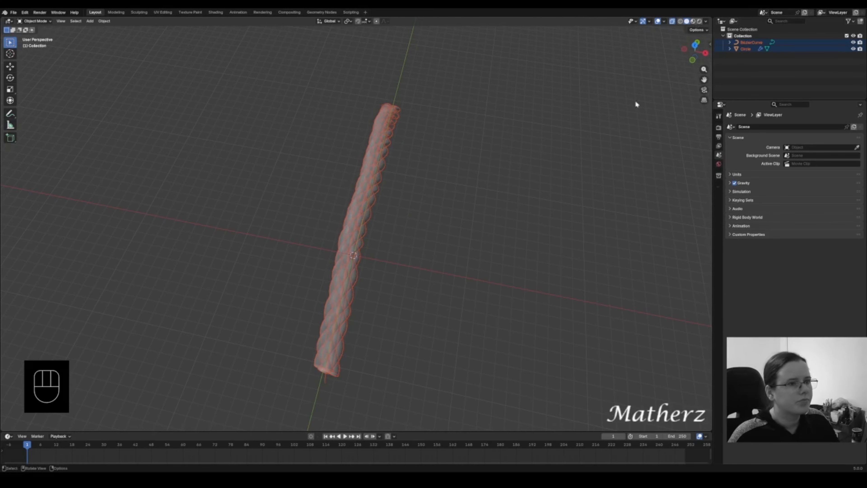
{"action": "key", "text": "shift+d"}
{"action": "key", "text": "x"}
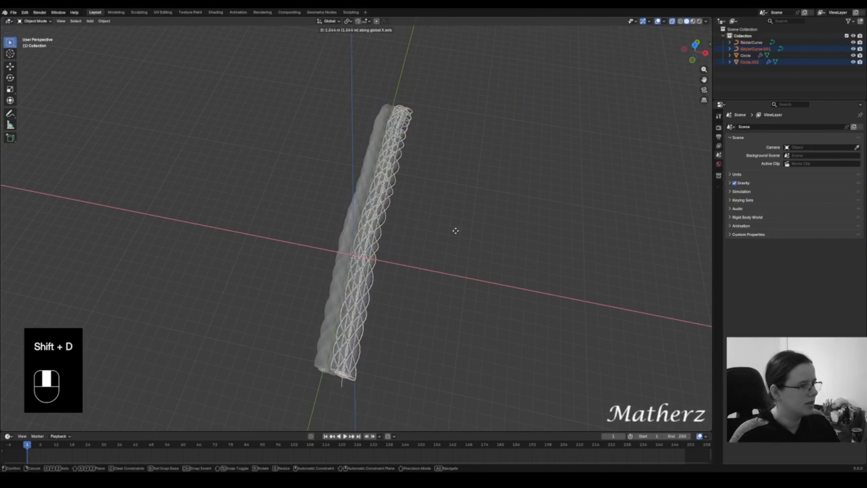
{"action": "left_click", "coordinate": [465, 233]}
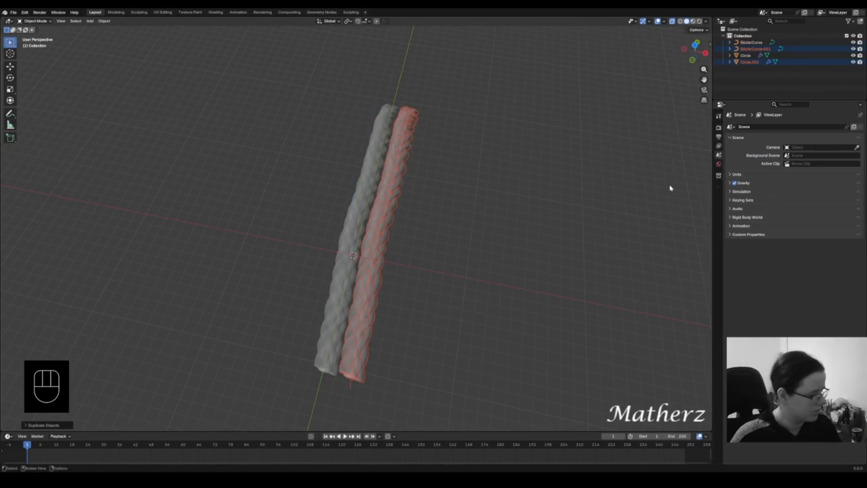
{"action": "key", "text": "ctrl+z"}
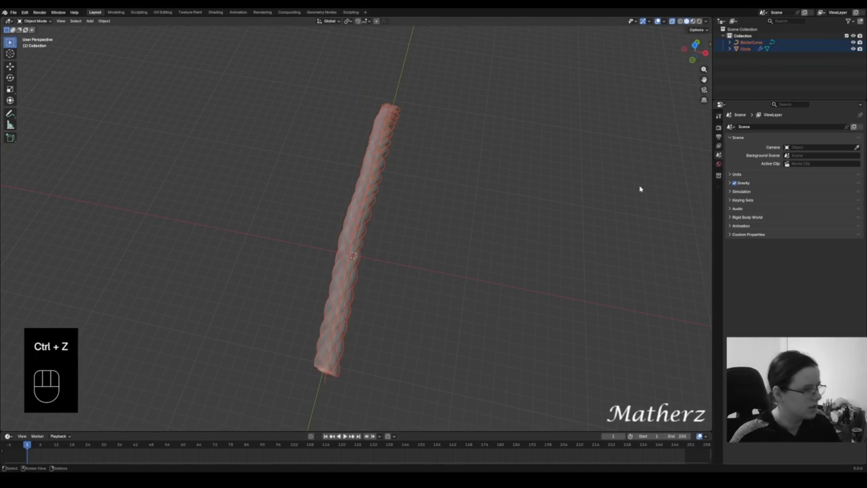
- Add a new material to the rope and name it Rope
{"action": "left_click", "coordinate": [371, 207]}
{"action": "left_click", "coordinate": [718, 241]}
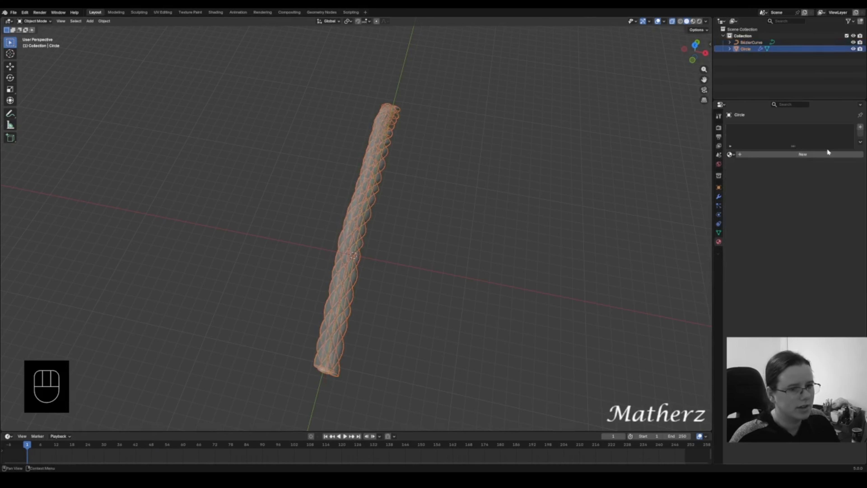
{"action": "left_click", "coordinate": [819, 151]}
{"action": "double_click", "coordinate": [748, 129]}
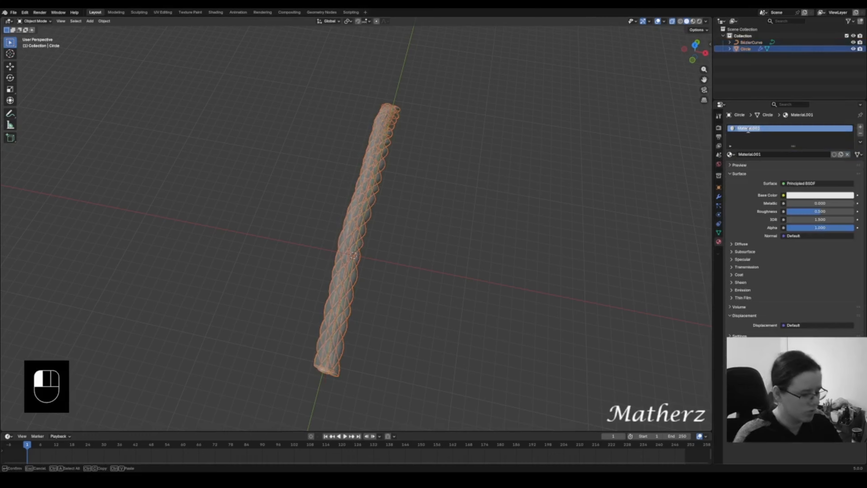
{"action": "type", "text": "Rope"}
{"action": "key", "text": "Return"}
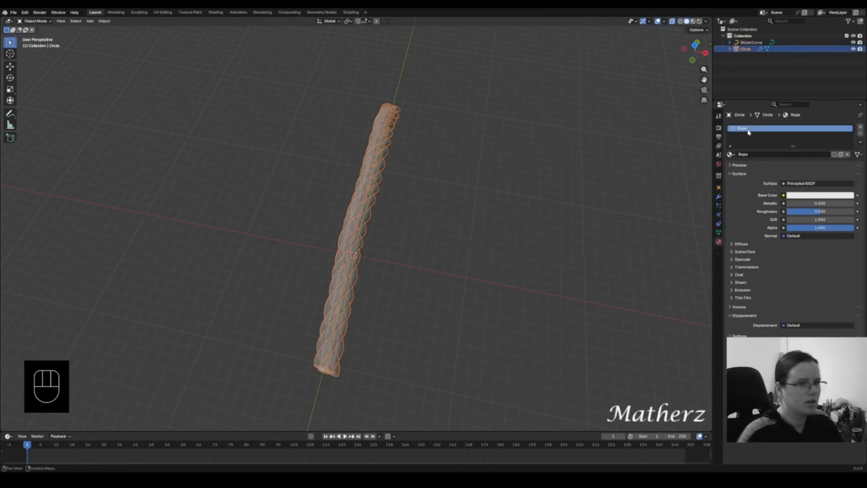
- Select the rope together with its curve and duplicate both about 2.07 m along the global X axis
{"action": "left_click", "coordinate": [354, 229], "text": "shift"}
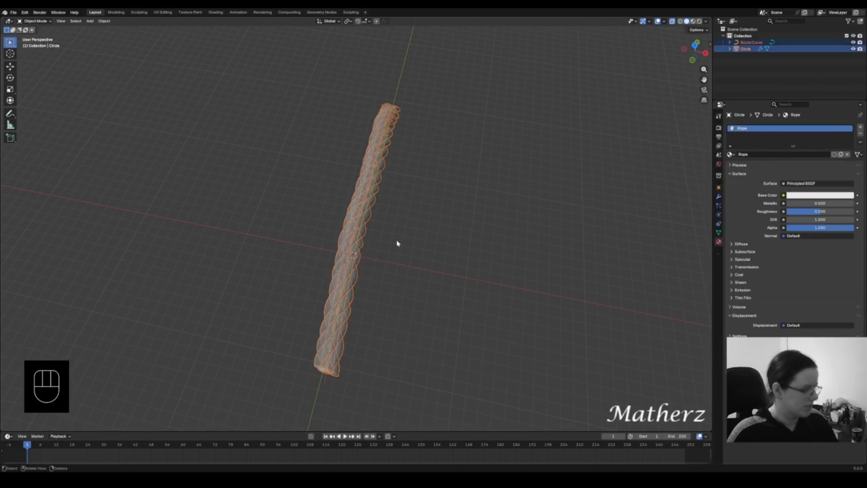
{"action": "key", "text": "shift+d"}
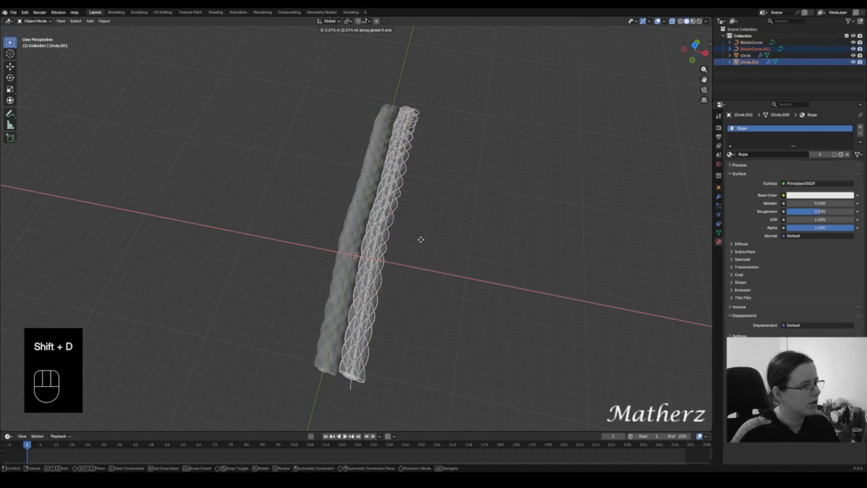
{"action": "left_click", "coordinate": [420, 239]}
- Turn off X-ray and switch the viewport to Material Preview shading
{"action": "left_click", "coordinate": [672, 22]}
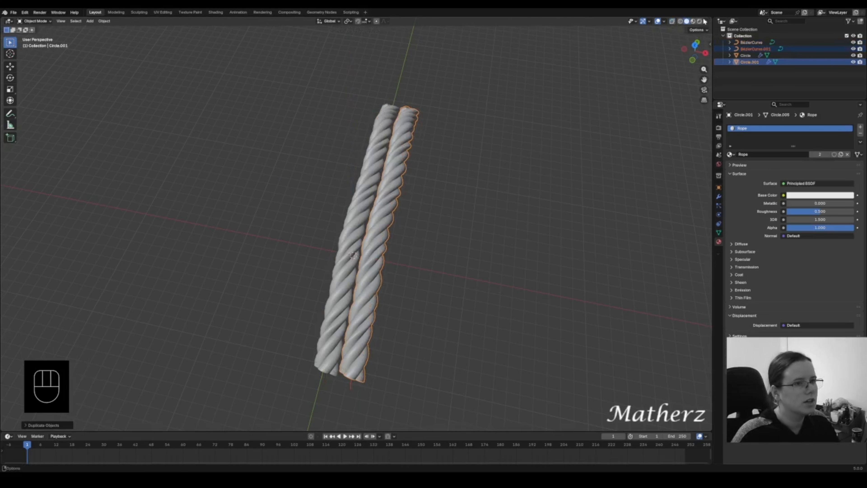
{"action": "left_click", "coordinate": [699, 22]}
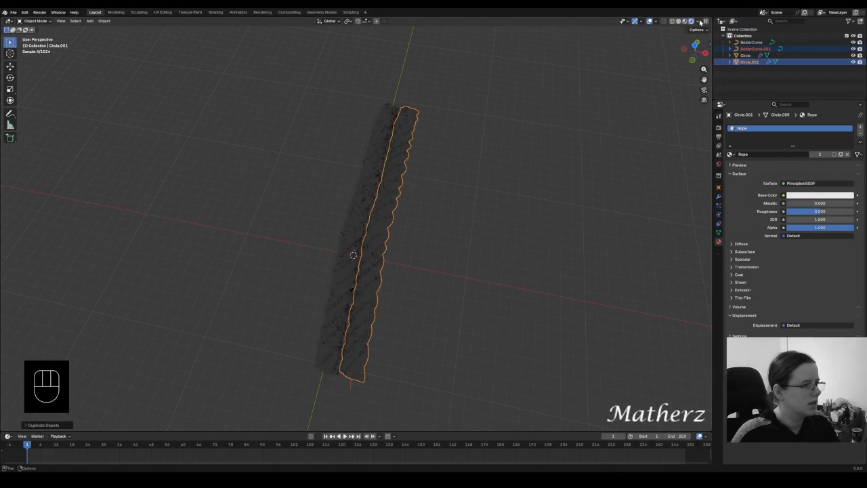
{"action": "left_click", "coordinate": [685, 21]}
{"action": "middle_click_drag", "start_coordinate": [359, 235], "coordinate": [390, 235]}
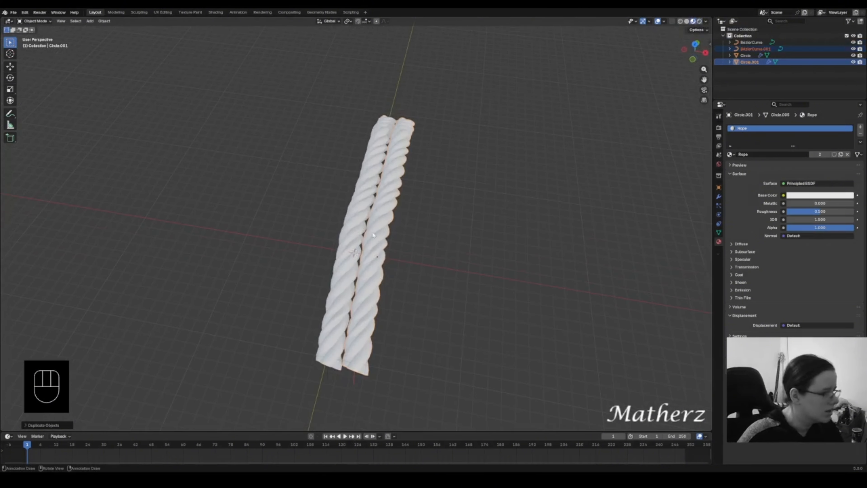
- Duplicate the newest rope and its curve three more times along the X axis, about 2.2 m apart, for a row of five ropes
{"action": "key", "text": "shift+d"}
{"action": "key", "text": "x"}
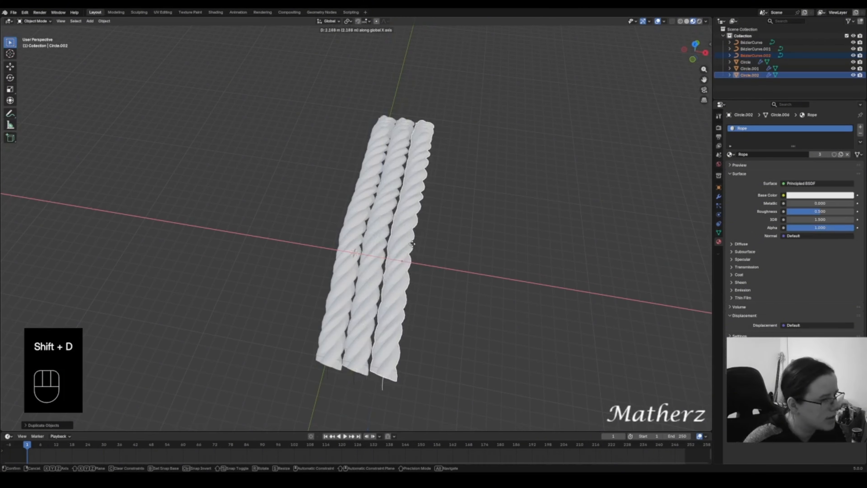
{"action": "left_click", "coordinate": [413, 242]}
{"action": "key", "text": "shift+d"}
{"action": "key", "text": "x"}
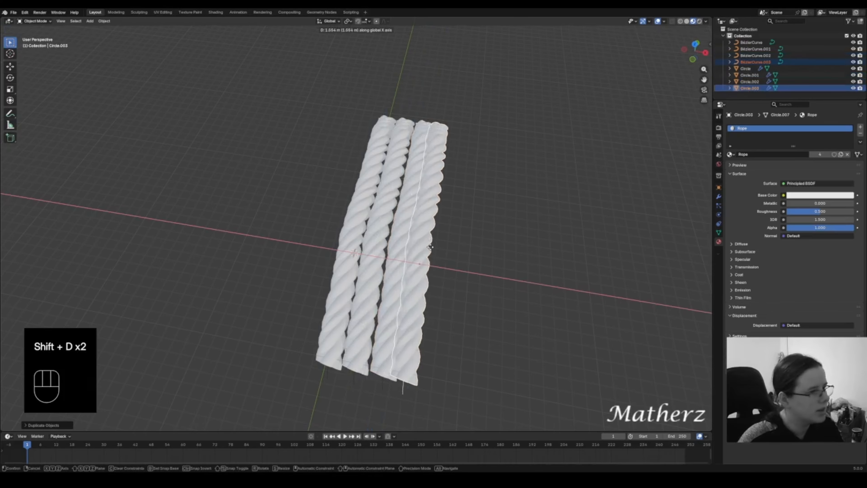
{"action": "left_click", "coordinate": [437, 249]}
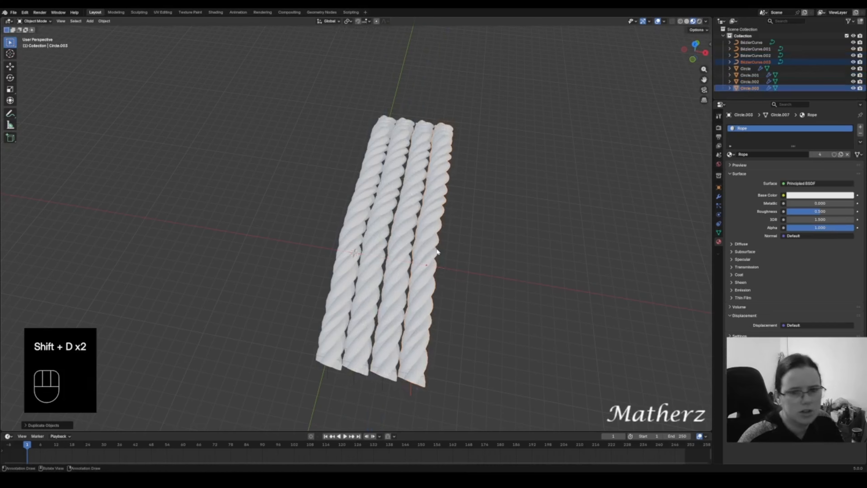
{"action": "key", "text": "shift+d"}
{"action": "key", "text": "x"}
{"action": "left_click", "coordinate": [460, 261]}
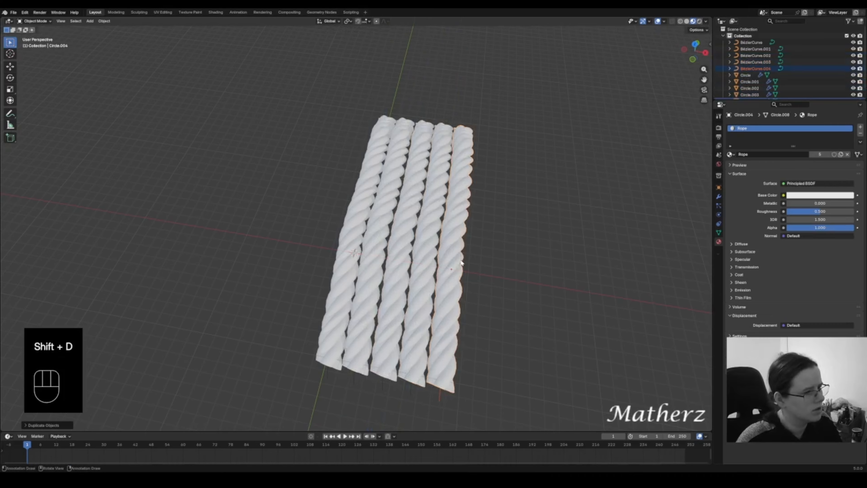
- Duplicate the newest rope and its curve two more times along the X axis, extending the row to seven ropes
{"action": "key", "text": "shift+d"}
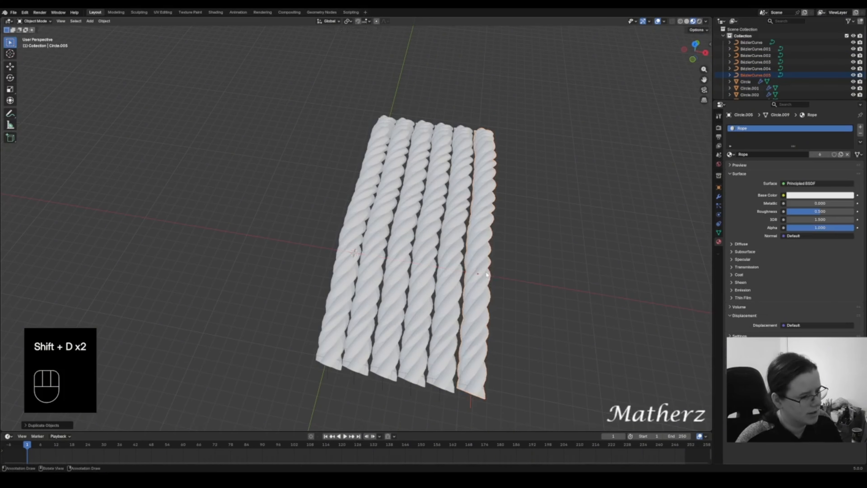
{"action": "left_click", "coordinate": [487, 273]}
{"action": "key", "text": "shift+d"}
{"action": "left_click", "coordinate": [513, 286]}
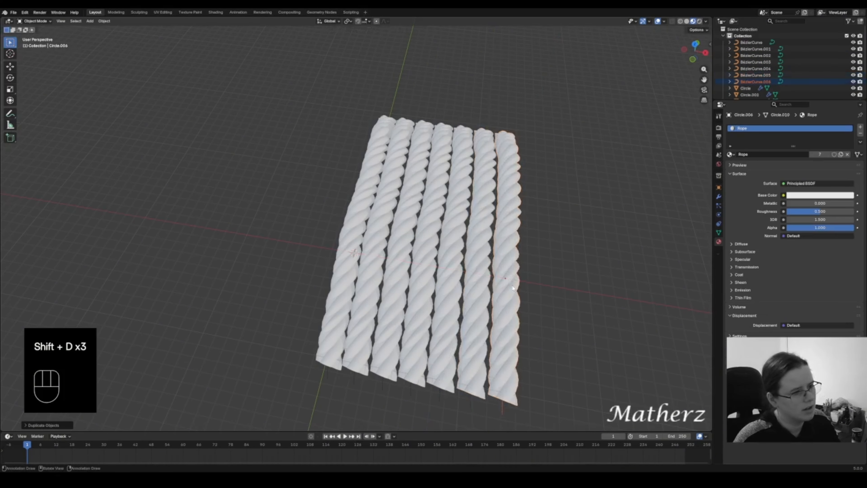
- Duplicate the end rope and its curve three times along the global X axis, about 2.1 m apart, for ten ropes
{"action": "middle_click_drag", "start_coordinate": [553, 246], "coordinate": [481, 321]}
{"action": "key", "text": "shift+d"}
{"action": "key", "text": "x"}
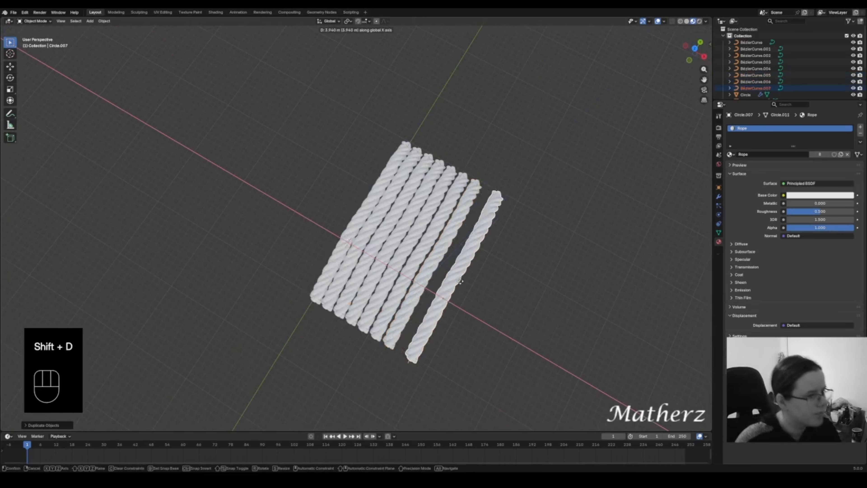
{"action": "left_click", "coordinate": [451, 274]}
{"action": "key", "text": "shift+d"}
{"action": "key", "text": "x"}
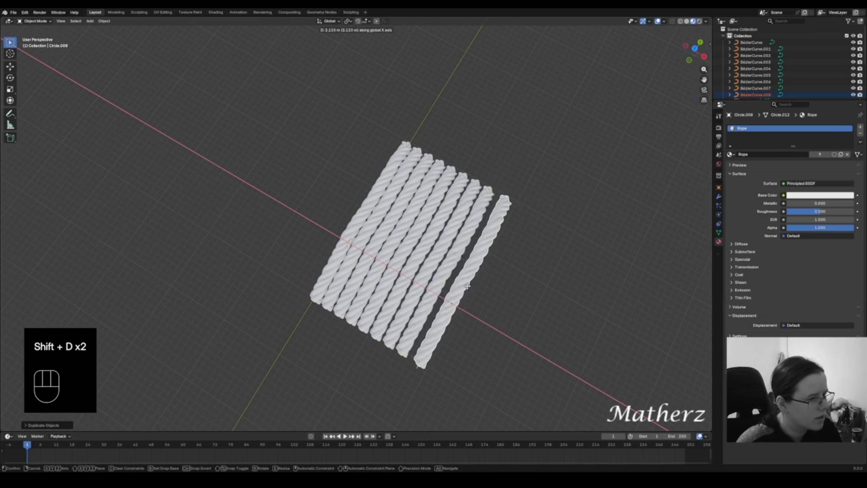
{"action": "left_click", "coordinate": [463, 283]}
{"action": "key", "text": "shift+d"}
{"action": "key", "text": "x"}
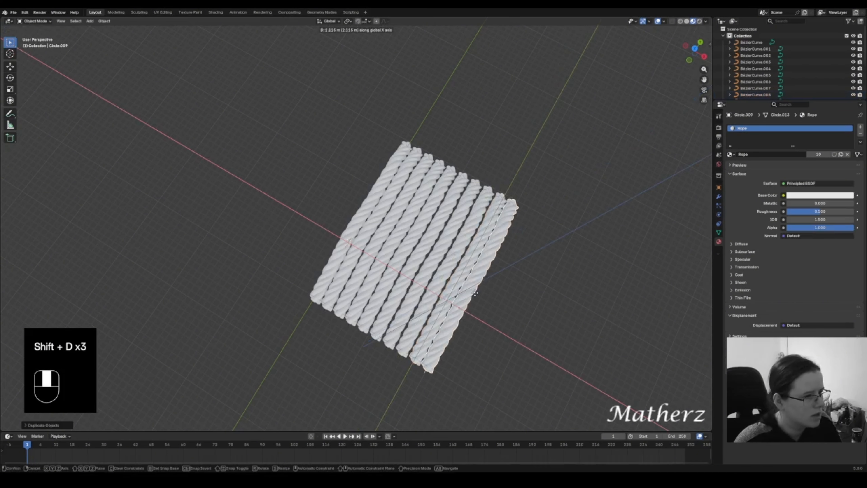
{"action": "left_click", "coordinate": [477, 296]}
- Add two more rope-and-curve duplicates along the global X axis, about 2.2 m apart, completing a row of twelve
{"action": "key", "text": "shift+d"}
{"action": "key", "text": "x"}
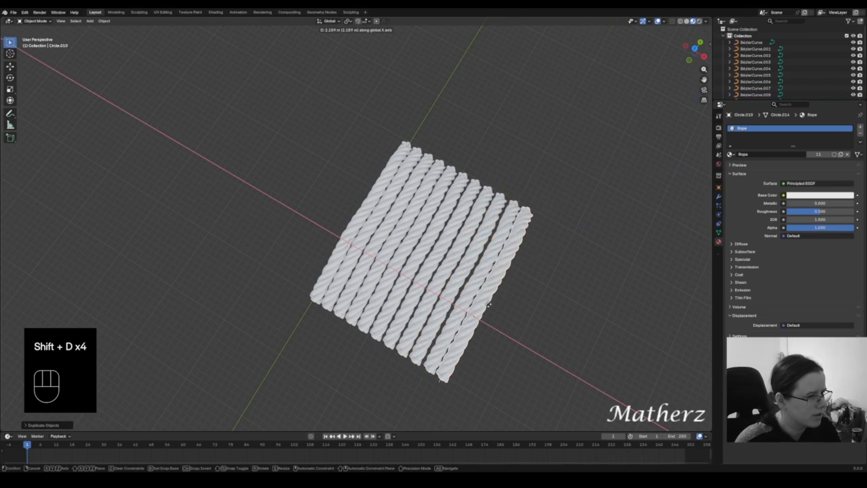
{"action": "left_click", "coordinate": [489, 308]}
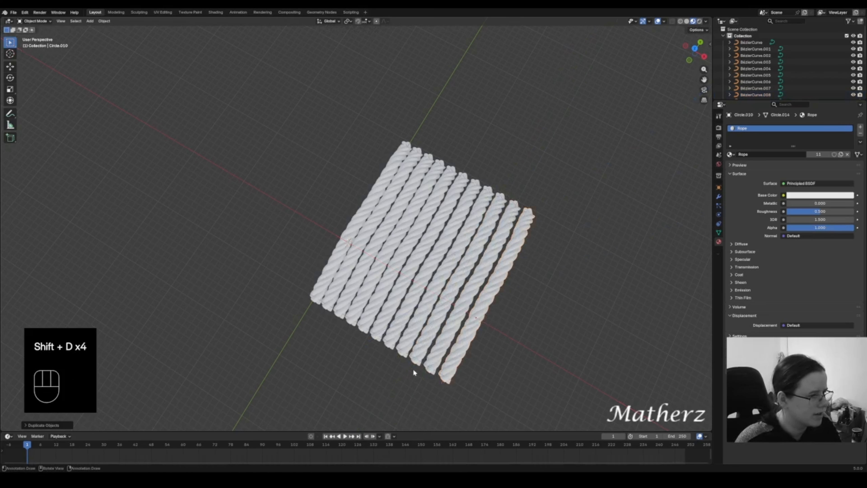
{"action": "key", "text": "shift+d"}
{"action": "key", "text": "x"}
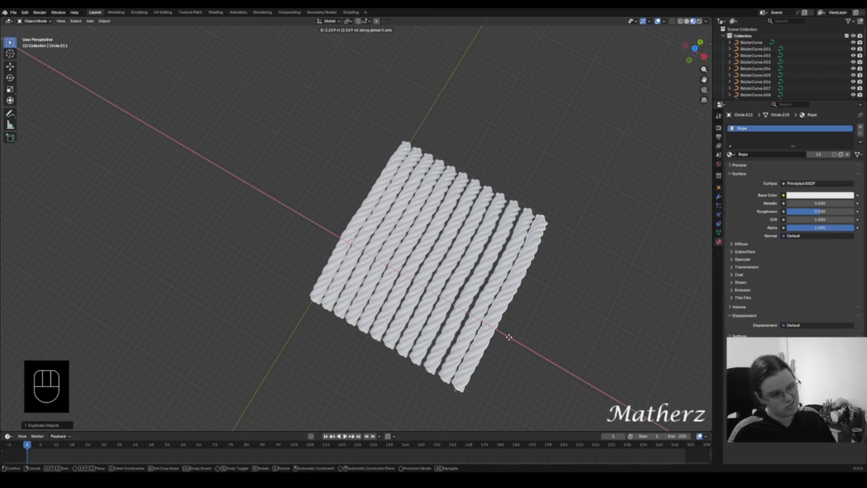
{"action": "left_click", "coordinate": [509, 338]}
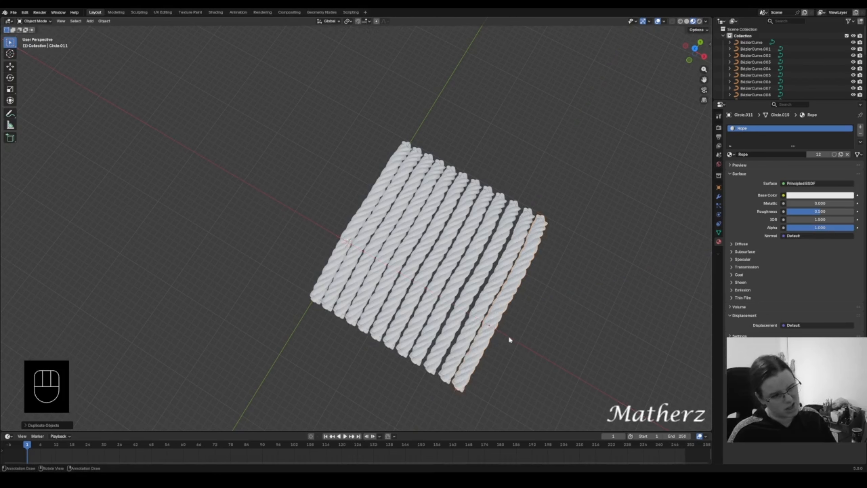
- Select all twelve ropes with their curves and duplicate the set along the global Y axis beside the original
{"action": "left_click_drag", "start_coordinate": [346, 153], "coordinate": [539, 328]}
{"action": "middle_click_drag", "start_coordinate": [539, 329], "coordinate": [524, 228]}
{"action": "key", "text": "shift+d"}
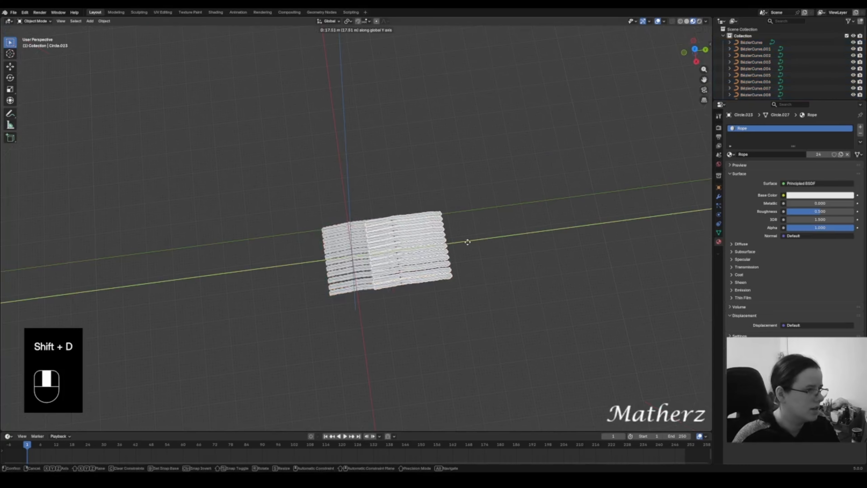
{"action": "key", "text": "y"}
{"action": "left_click", "coordinate": [491, 242]}
- Rotate the duplicated rope set 90° about the global Z axis
{"action": "key", "text": "r"}
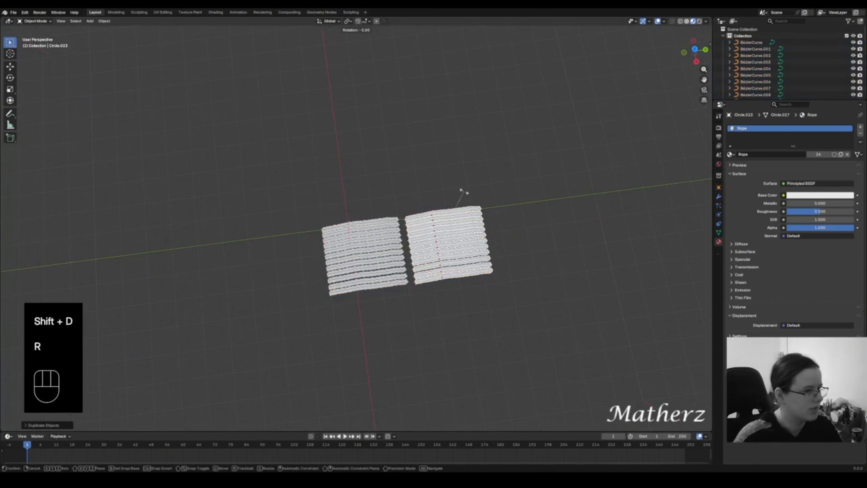
{"action": "key", "text": "z"}
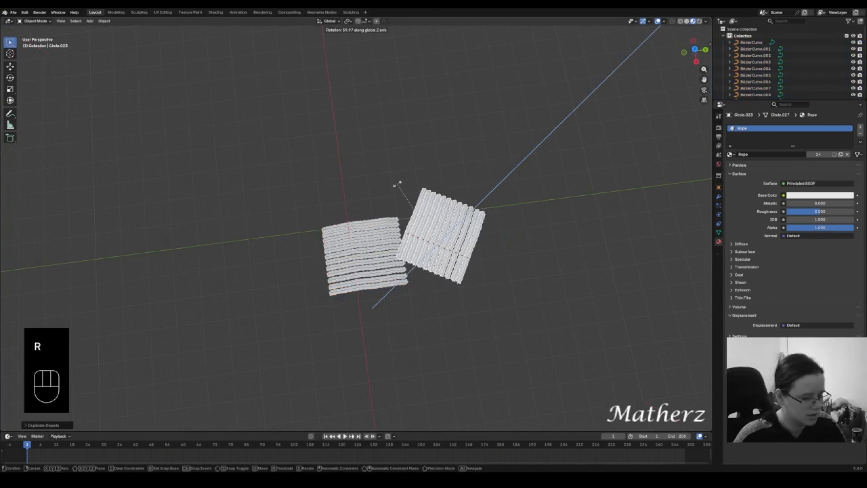
{"action": "type", "text": "90"}
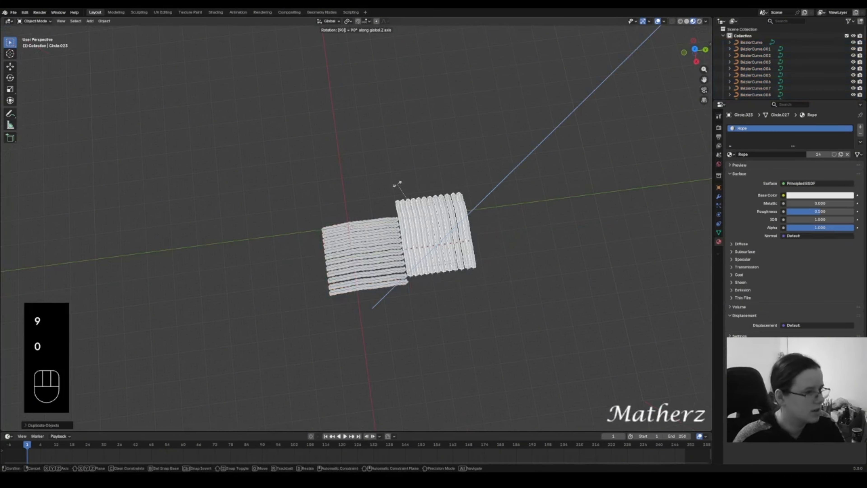
{"action": "left_click", "coordinate": [416, 204]}
- Move the rotated rope set until it lines up with the first set and sits snugly against its rope ends
{"action": "scroll", "coordinate": [443, 252], "scroll_direction": "up", "scroll_amount": 5}
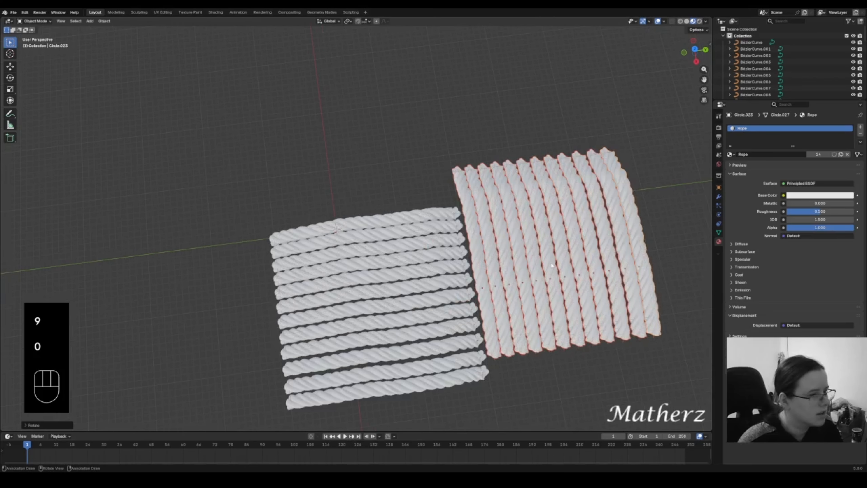
{"action": "key", "text": "g"}
{"action": "key", "text": "g"}
{"action": "mouse_move", "coordinate": [546, 295]}
{"action": "middle_mouse_down"}
{"action": "mouse_move", "coordinate": [540, 313]}
{"action": "mouse_move", "coordinate": [535, 263]}
{"action": "mouse_move", "coordinate": [582, 257]}
{"action": "mouse_move", "coordinate": [540, 297]}
{"action": "mouse_move", "coordinate": [550, 298]}
{"action": "mouse_move", "coordinate": [544, 305]}
{"action": "middle_mouse_up"}
{"action": "left_click", "coordinate": [544, 299]}
{"action": "key", "text": "g"}
{"action": "left_click", "coordinate": [574, 261]}
{"action": "key", "text": "g"}
{"action": "left_click", "coordinate": [575, 259]}
{"action": "key", "text": "g"}
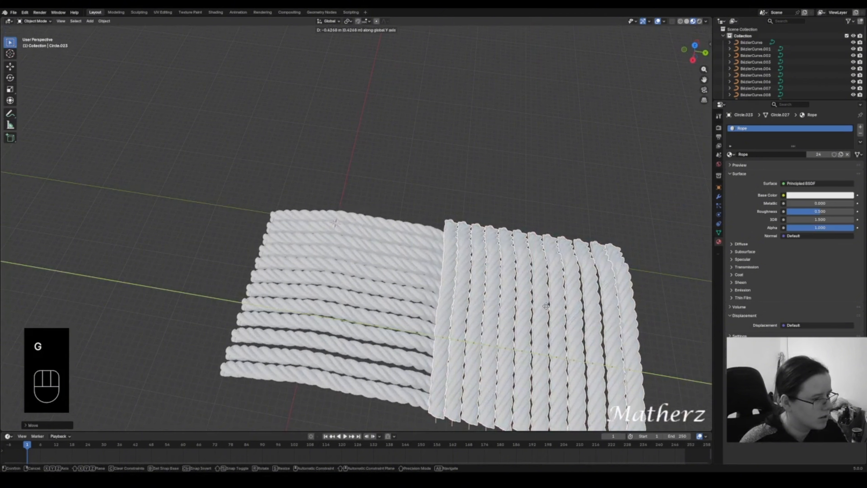
{"action": "left_click", "coordinate": [547, 308]}
- Duplicate the rotated rope set about 53 m along the negative Y axis to the opposite side of the original set
{"action": "scroll", "coordinate": [546, 309], "scroll_direction": "down", "scroll_amount": 4}
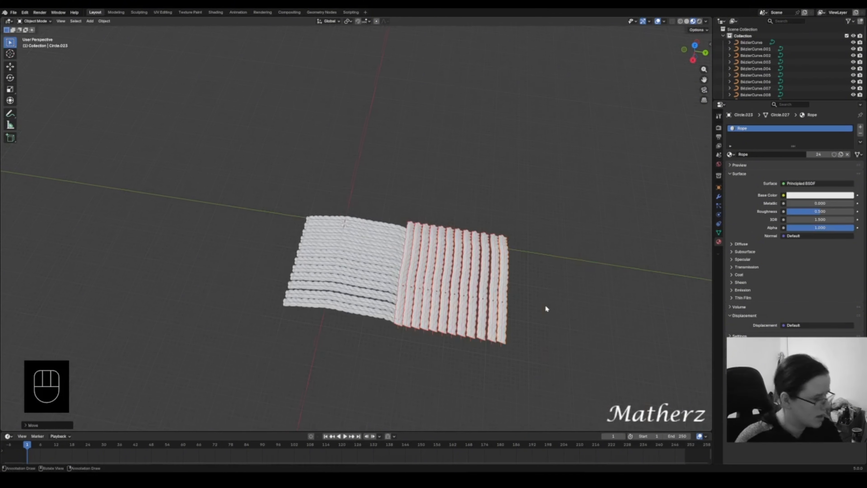
{"action": "key", "text": "shift+d"}
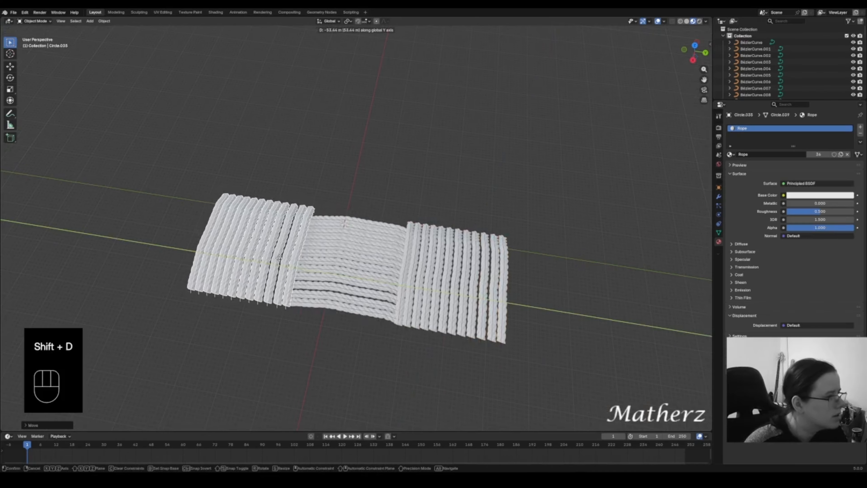
{"action": "left_click", "coordinate": [279, 258]}
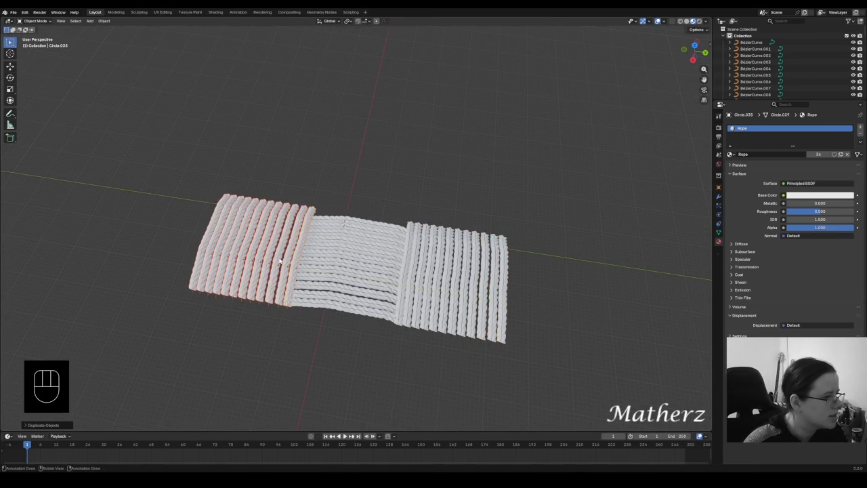
- Select all three rope panels and duplicate them along the negative X axis to form a second row
{"action": "left_click_drag", "start_coordinate": [221, 208], "coordinate": [502, 345]}
{"action": "key", "text": "shift+d"}
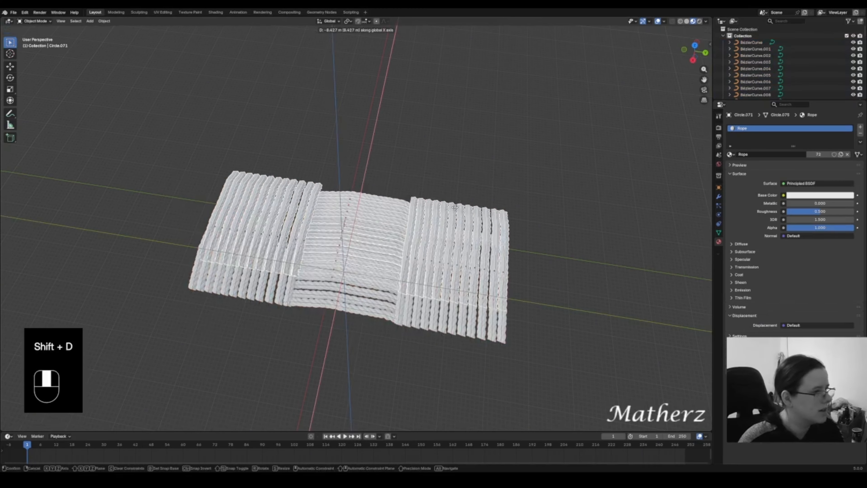
{"action": "left_click", "coordinate": [482, 180]}
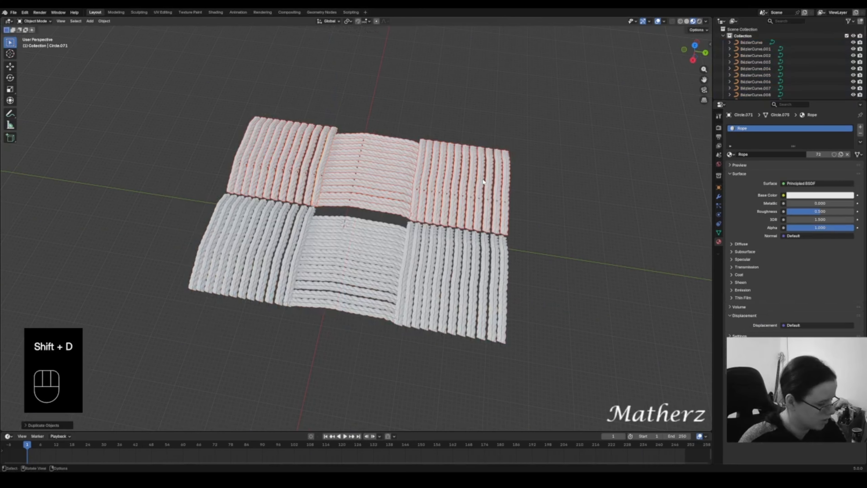
- Shift the second row along Y by about one panel width and pull it back along X against the first row
{"action": "key", "text": "g"}
{"action": "key", "text": "y"}
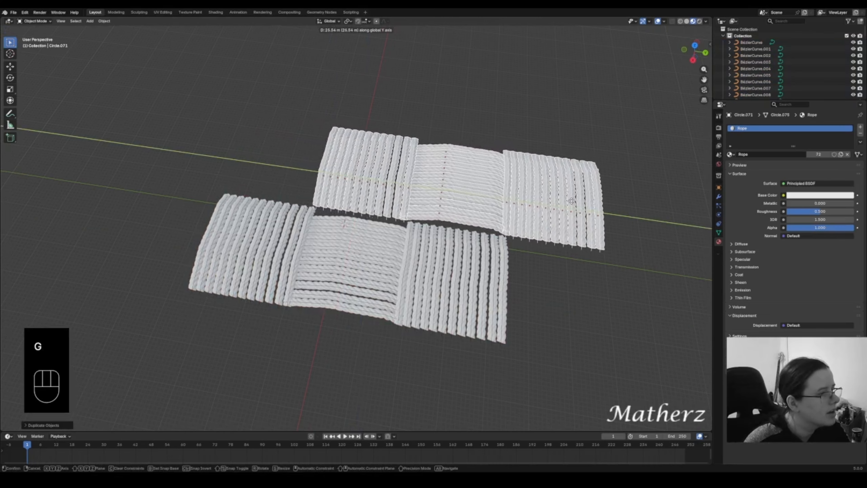
{"action": "left_click", "coordinate": [571, 202]}
{"action": "key", "text": "g"}
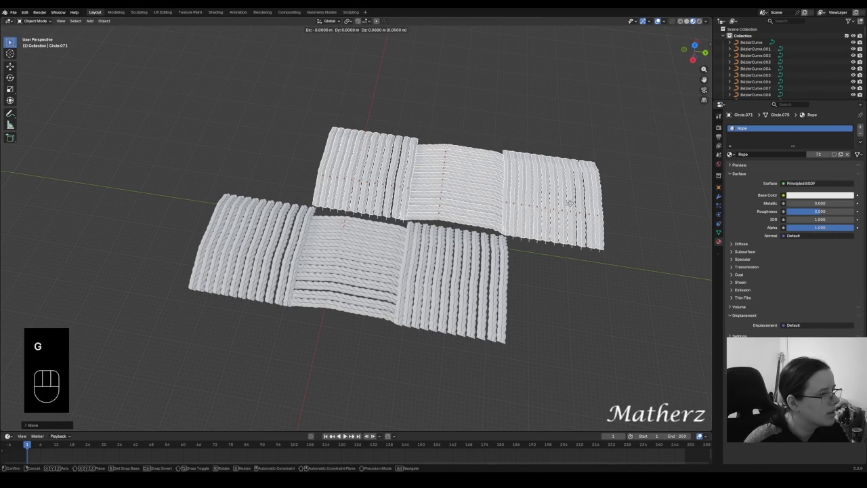
{"action": "key", "text": "x"}
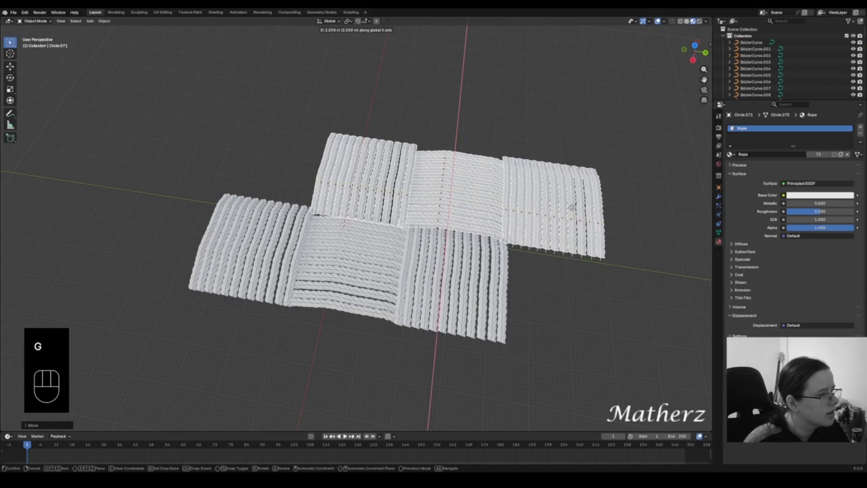
{"action": "left_click", "coordinate": [571, 207]}
- Move the second row about 0.4 m further along the global X axis to tighten its joint with the first row
{"action": "middle_click_drag", "start_coordinate": [571, 207], "coordinate": [628, 227]}
{"action": "scroll", "coordinate": [417, 165], "scroll_direction": "up", "scroll_amount": 4}
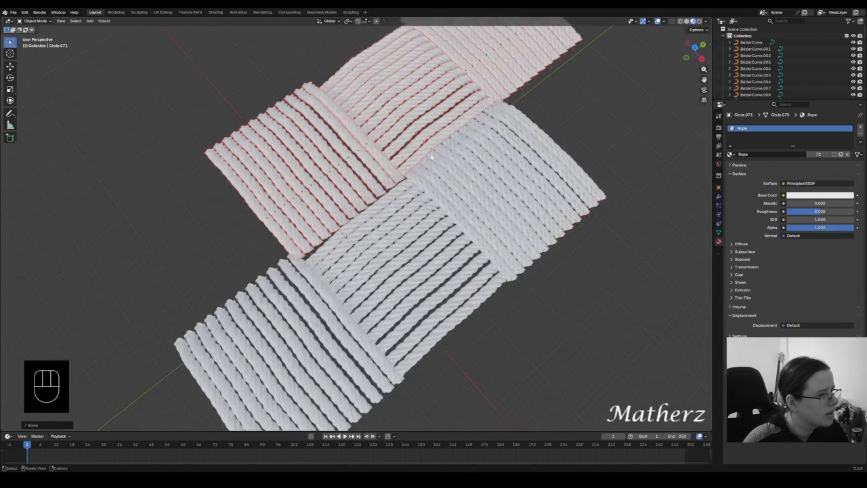
{"action": "middle_click_drag", "start_coordinate": [416, 165], "coordinate": [402, 179]}
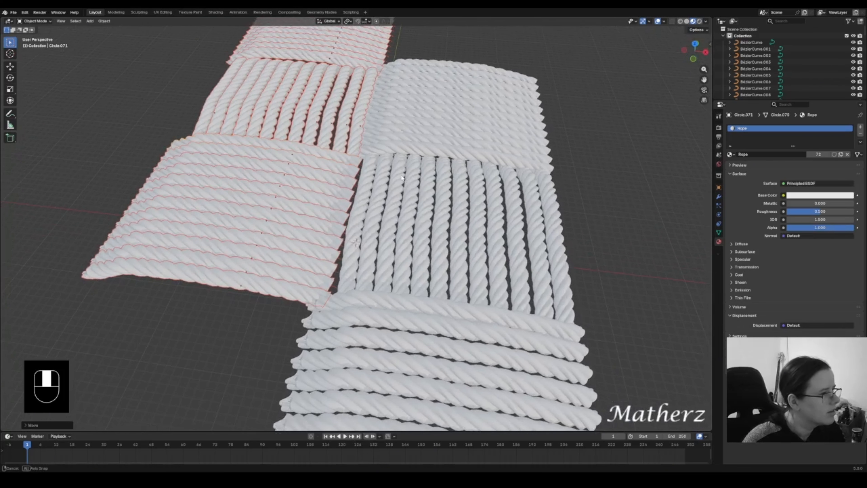
{"action": "key", "text": "g"}
{"action": "key", "text": "x"}
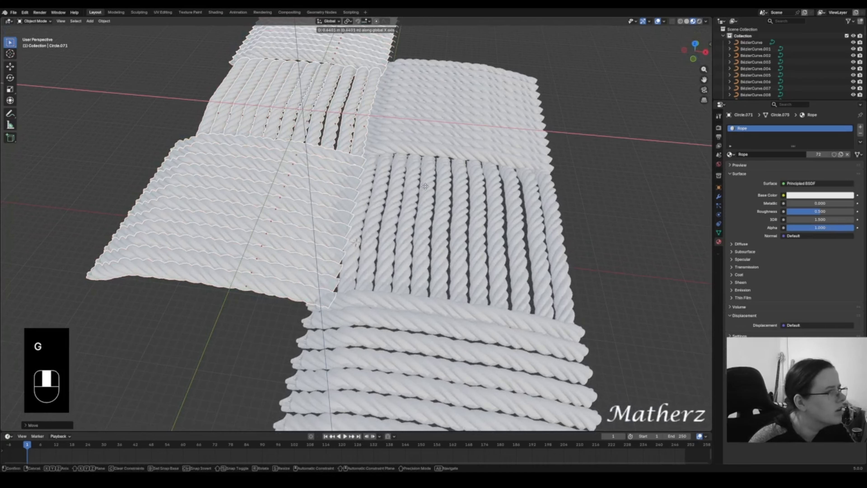
{"action": "left_click", "coordinate": [426, 187]}
- Try to duplicate the second row's protruding end panel along the negative Y axis, and undo the duplicate
{"action": "middle_click_drag", "start_coordinate": [423, 188], "coordinate": [372, 279]}
{"action": "scroll", "coordinate": [409, 175], "scroll_direction": "up", "scroll_amount": 3}
{"action": "scroll", "coordinate": [372, 279], "scroll_direction": "down", "scroll_amount": 6}
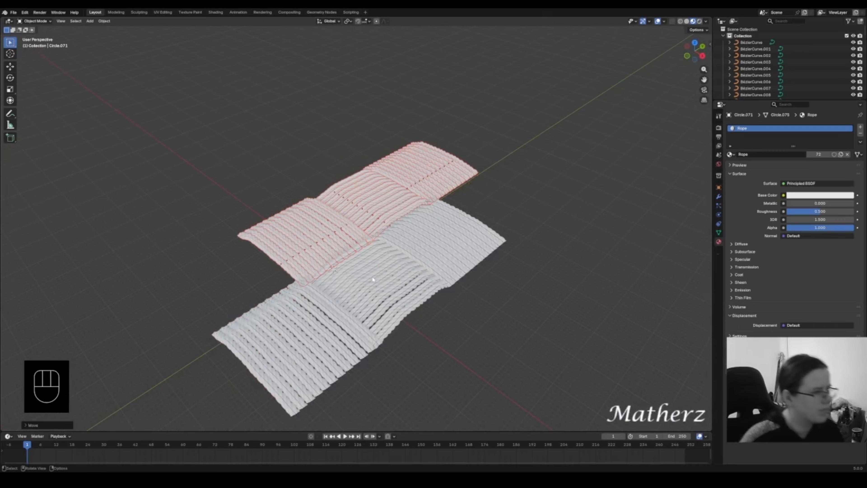
{"action": "middle_click_drag", "start_coordinate": [417, 226], "coordinate": [377, 260]}
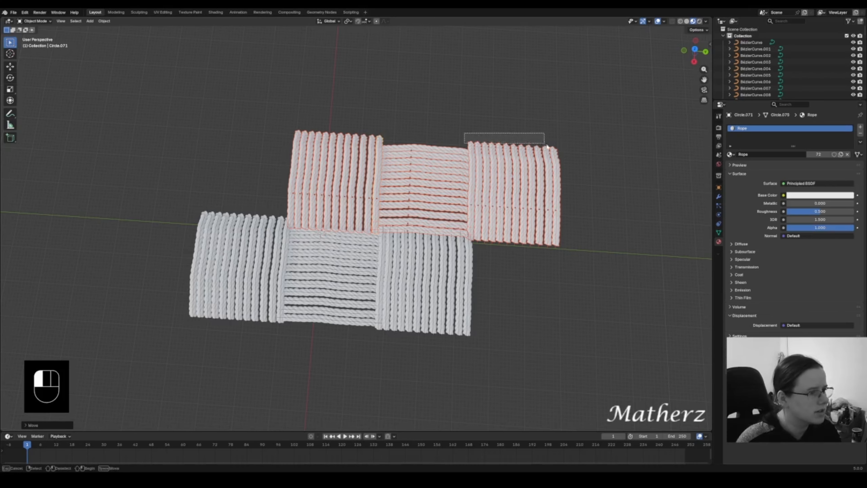
{"action": "left_click_drag", "start_coordinate": [546, 146], "coordinate": [575, 153]}
{"action": "left_click_drag", "start_coordinate": [466, 134], "coordinate": [559, 145]}
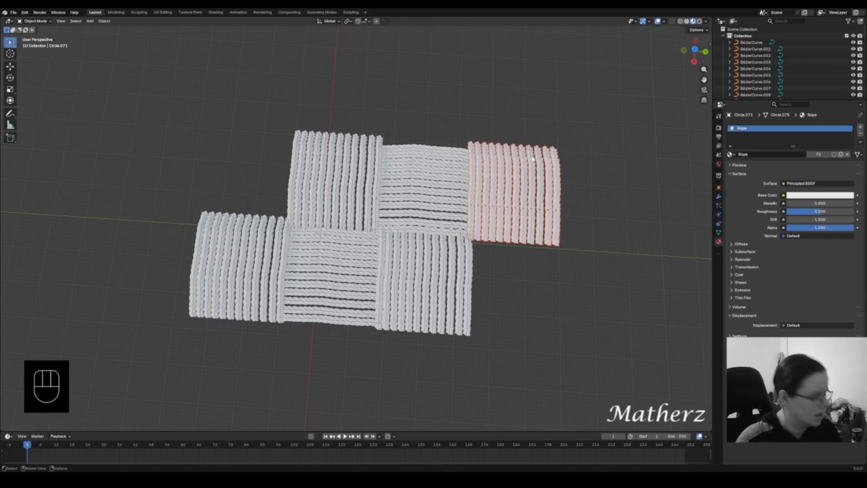
{"action": "key", "text": "shift+d"}
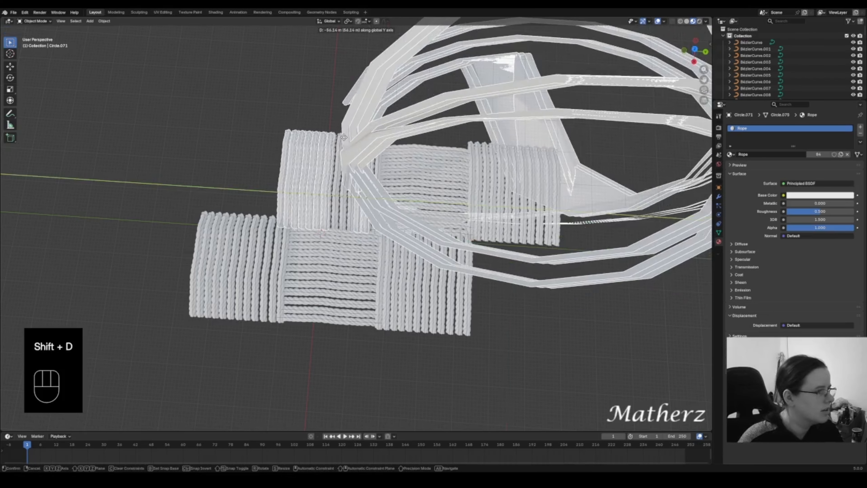
{"action": "left_click", "coordinate": [398, 171]}
{"action": "middle_click_drag", "start_coordinate": [440, 207], "coordinate": [450, 181]}
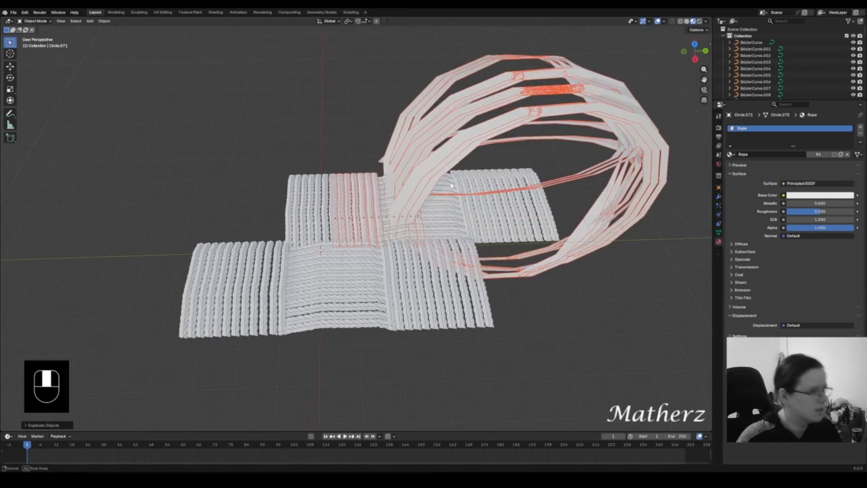
{"action": "key", "text": "ctrl+z"}
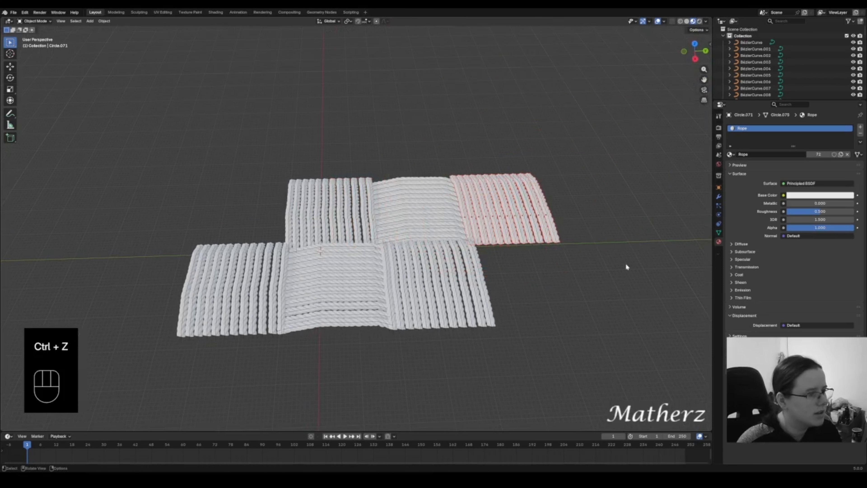
- Duplicate the second row's protruding end panel about 80 m along the negative Y axis to that row's opposite end
{"action": "middle_click_drag", "start_coordinate": [605, 190], "coordinate": [478, 123]}
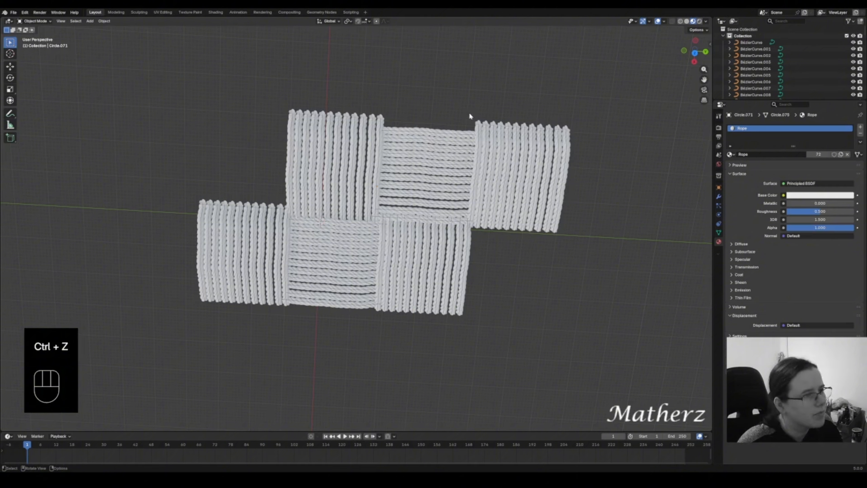
{"action": "left_click_drag", "start_coordinate": [467, 110], "coordinate": [579, 130]}
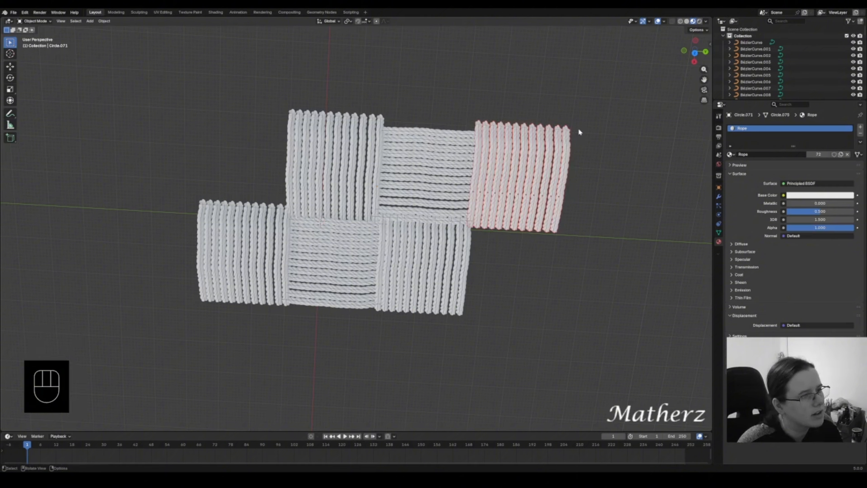
{"action": "key", "text": "shift+d"}
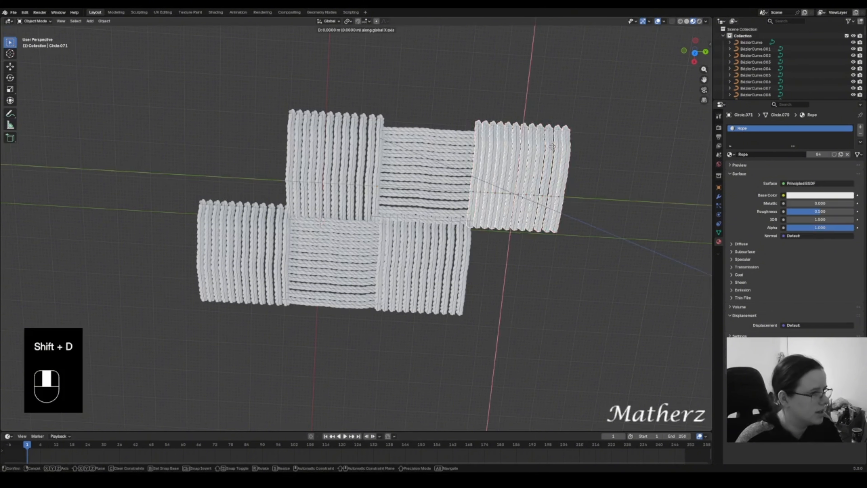
{"action": "key", "text": "z"}
{"action": "key", "text": "y"}
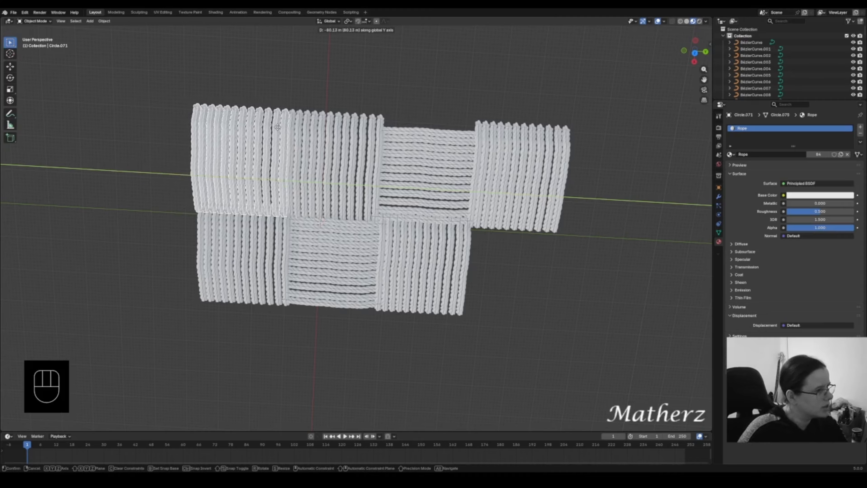
{"action": "left_click", "coordinate": [277, 127]}
- Rotate the duplicated rope panel 90° about the global Z axis
{"action": "key", "text": "r"}
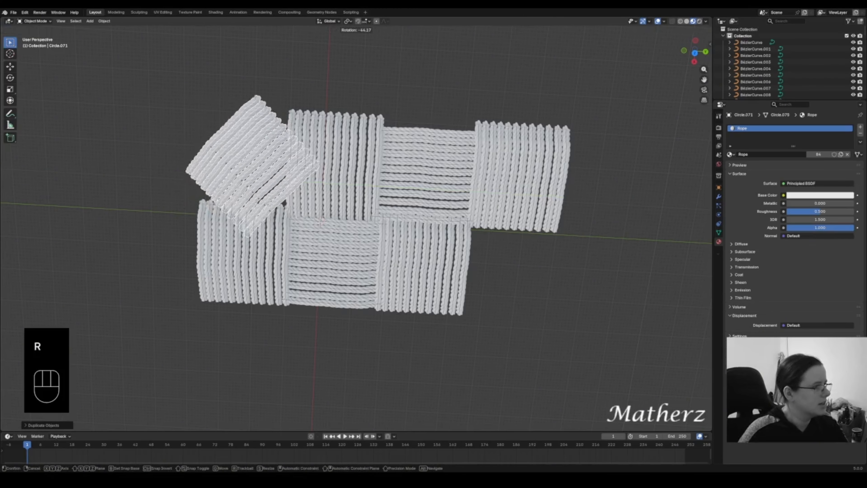
{"action": "middle_click_drag", "start_coordinate": [206, 175], "coordinate": [147, 172]}
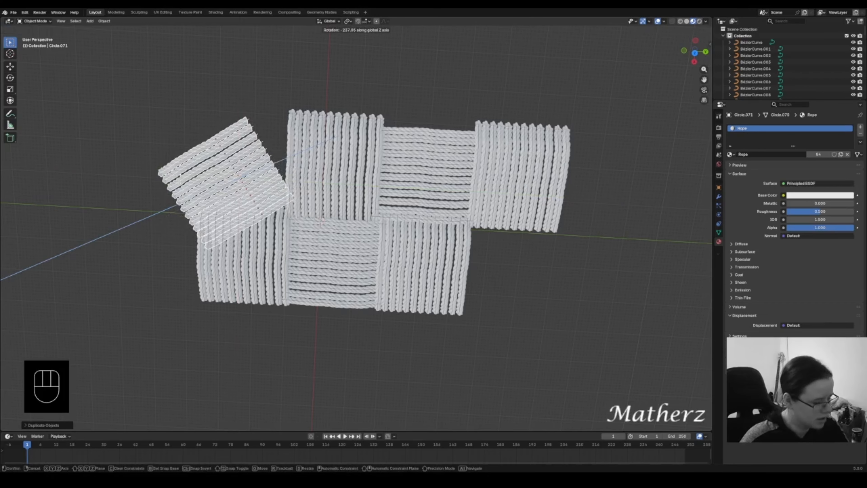
{"action": "key", "text": "9"}
{"action": "key", "text": "0"}
{"action": "left_click", "coordinate": [173, 224]}
- Move the rotated panel into the empty corner so it abuts the neighbouring panels of both rows
{"action": "mouse_move", "coordinate": [173, 224]}
{"action": "middle_mouse_down"}
{"action": "mouse_move", "coordinate": [187, 205]}
{"action": "mouse_move", "coordinate": [153, 229]}
{"action": "mouse_move", "coordinate": [164, 215]}
{"action": "middle_mouse_up"}
{"action": "key", "text": "g"}
{"action": "middle_click_drag", "start_coordinate": [209, 259], "coordinate": [486, 181]}
{"action": "left_click", "coordinate": [215, 255]}
{"action": "key", "text": "g"}
{"action": "left_click", "coordinate": [252, 243]}
- Delete the second row's original protruding end panel and its leftover object, leaving a two-by-three block of panels
{"action": "middle_click_drag", "start_coordinate": [484, 81], "coordinate": [490, 125]}
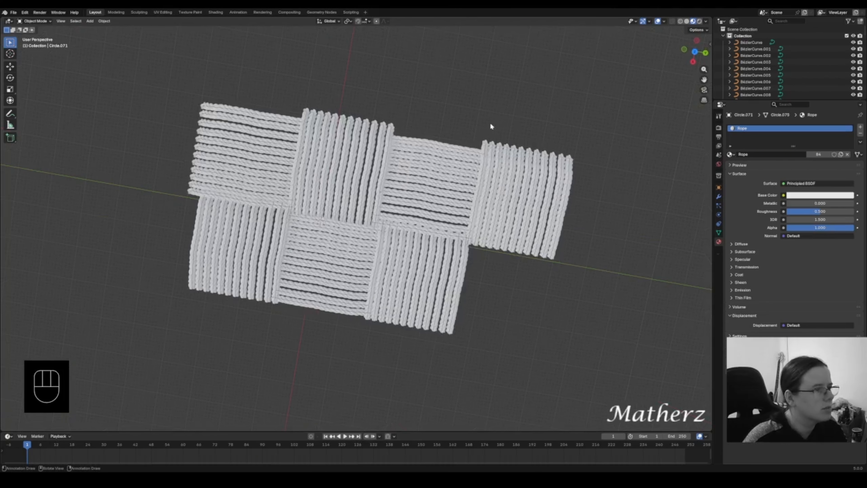
{"action": "left_click_drag", "start_coordinate": [476, 123], "coordinate": [592, 183]}
{"action": "key", "text": "Delete"}
{"action": "key", "text": "Delete"}
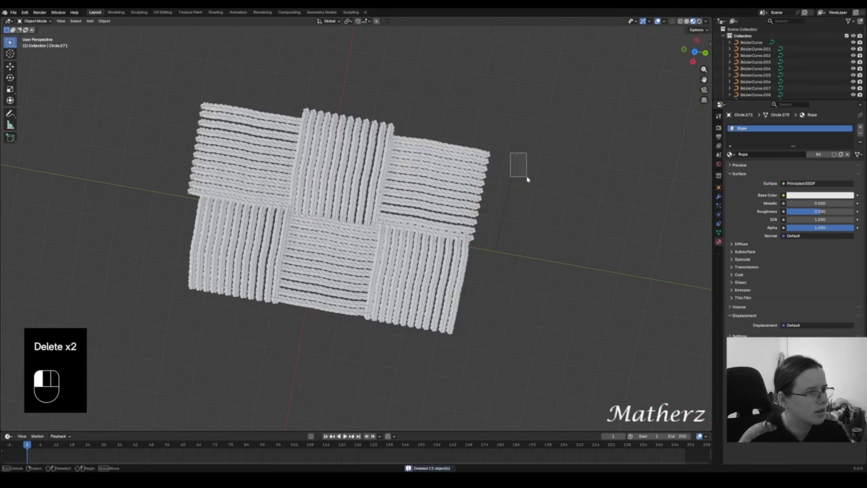
{"action": "left_click_drag", "start_coordinate": [526, 176], "coordinate": [526, 177]}
{"action": "key", "text": "Delete"}
{"action": "middle_click_drag", "start_coordinate": [522, 181], "coordinate": [218, 142]}
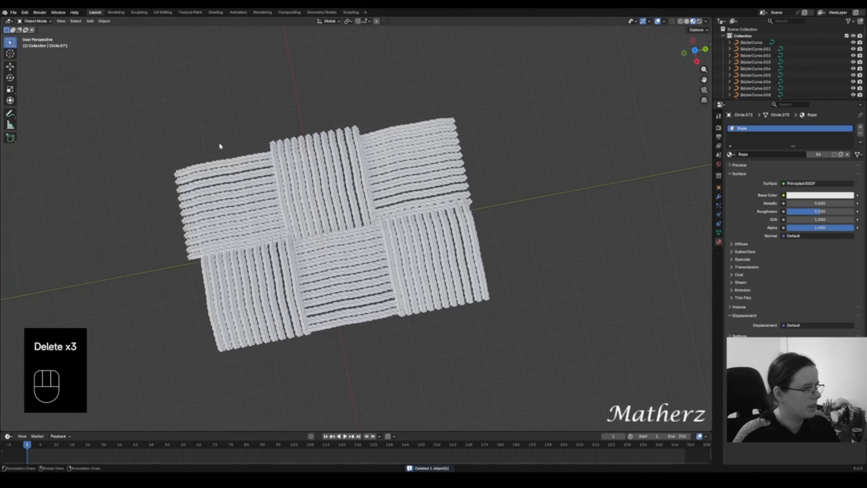
- Select all six panels and duplicate them about 54 m along the global X axis to add two more rows
{"action": "left_click_drag", "start_coordinate": [156, 127], "coordinate": [491, 329]}
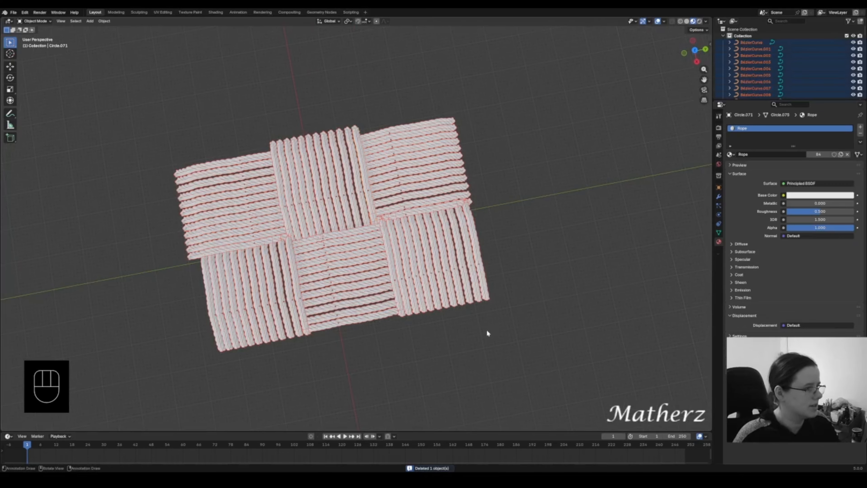
{"action": "key", "text": "shift+d"}
{"action": "key", "text": "x"}
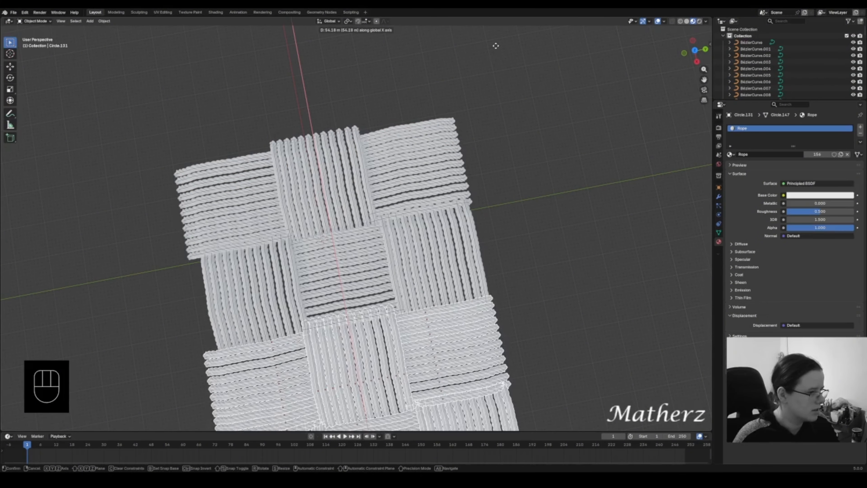
{"action": "left_click", "coordinate": [495, 46]}
{"action": "middle_click_drag", "start_coordinate": [496, 46], "coordinate": [505, 201]}
{"action": "left_click", "coordinate": [483, 159]}
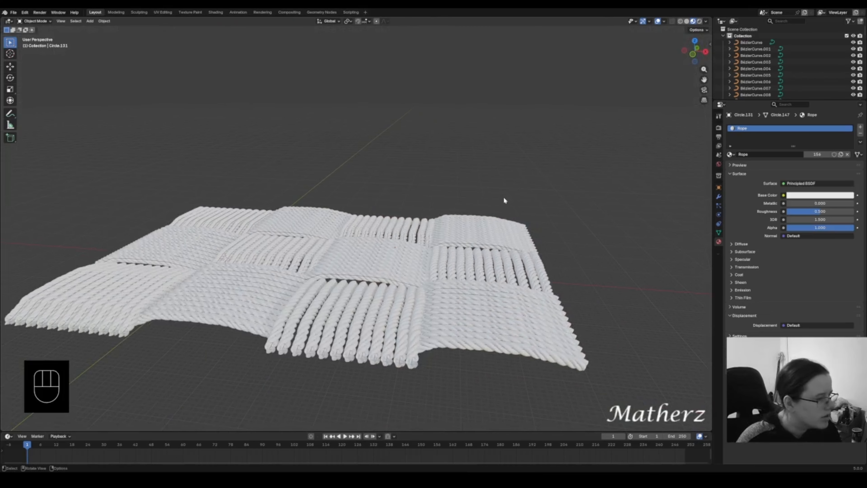
{"action": "middle_click_drag", "start_coordinate": [513, 172], "coordinate": [476, 215]}
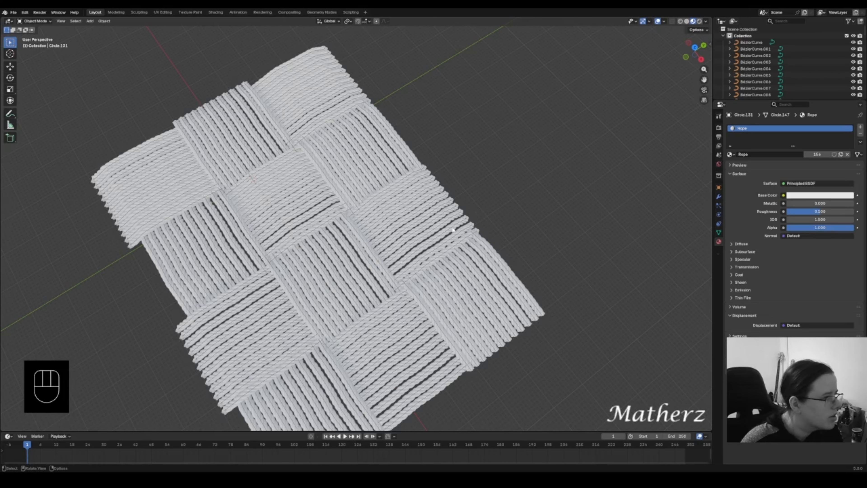
- Switch the viewport to rendered shading and add a Sun light to the scene
{"action": "left_click", "coordinate": [698, 22]}
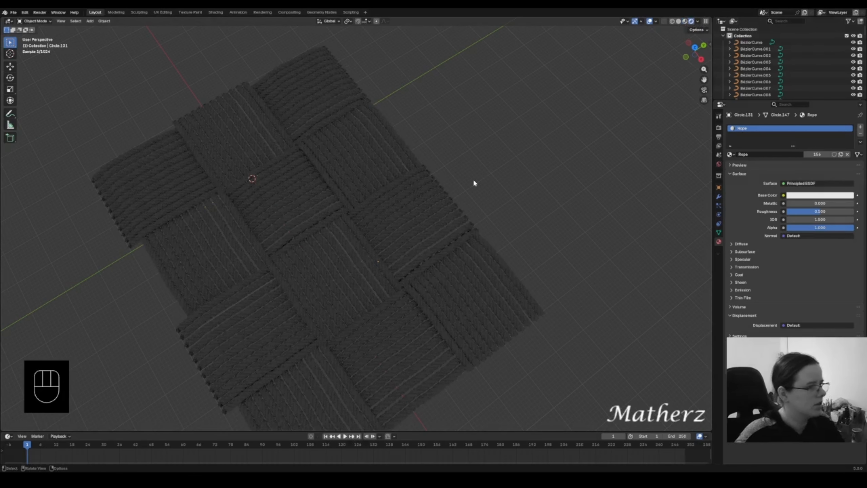
{"action": "middle_click_drag", "start_coordinate": [464, 170], "coordinate": [440, 175]}
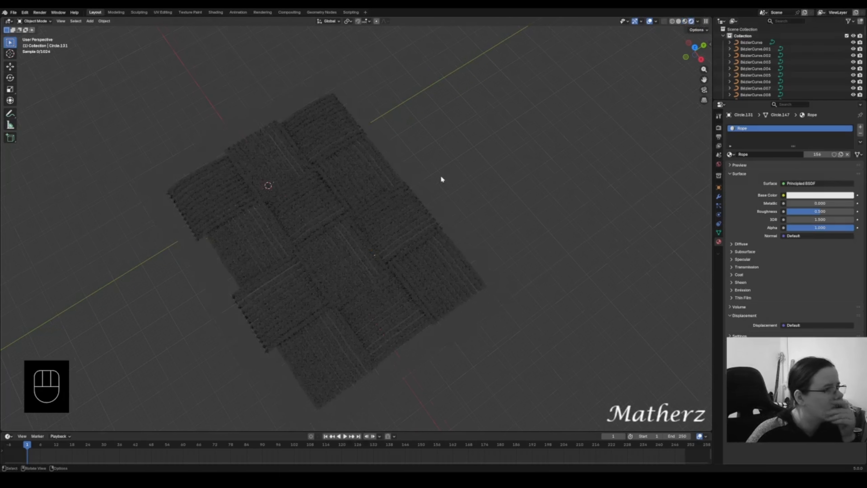
{"action": "left_click", "coordinate": [90, 21]}
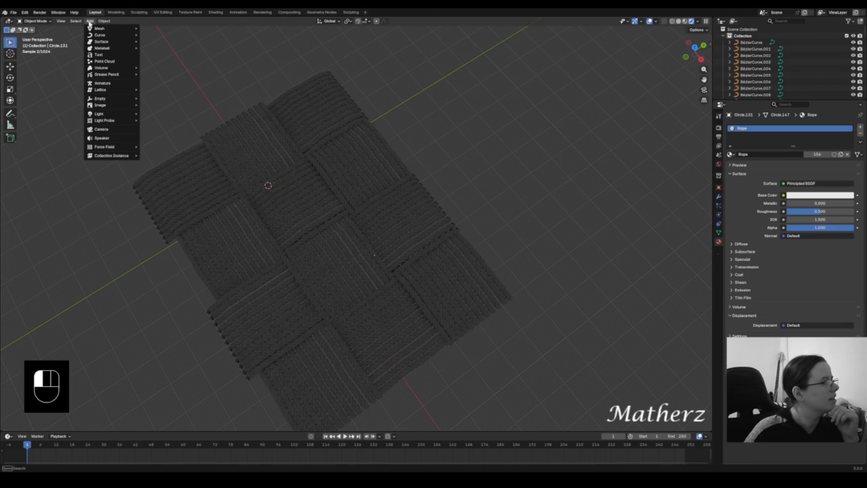
{"action": "mouse_move", "coordinate": [113, 117]}
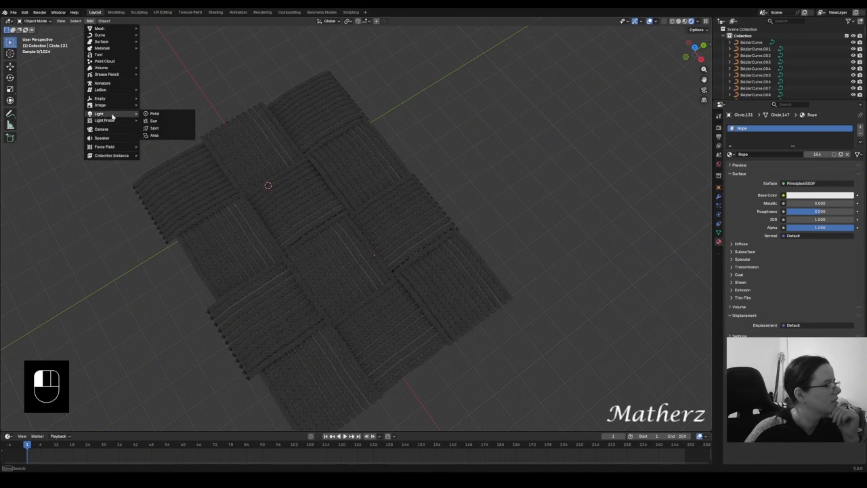
{"action": "left_click", "coordinate": [156, 124]}
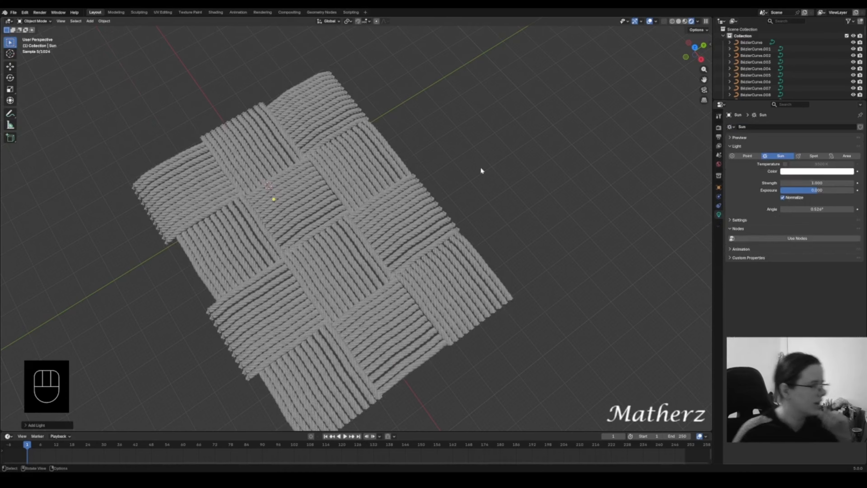
- Return to solid shading and duplicate the whole weave with its Sun light along positive Y, leaving a small gap beside the original
{"action": "left_click", "coordinate": [680, 21]}
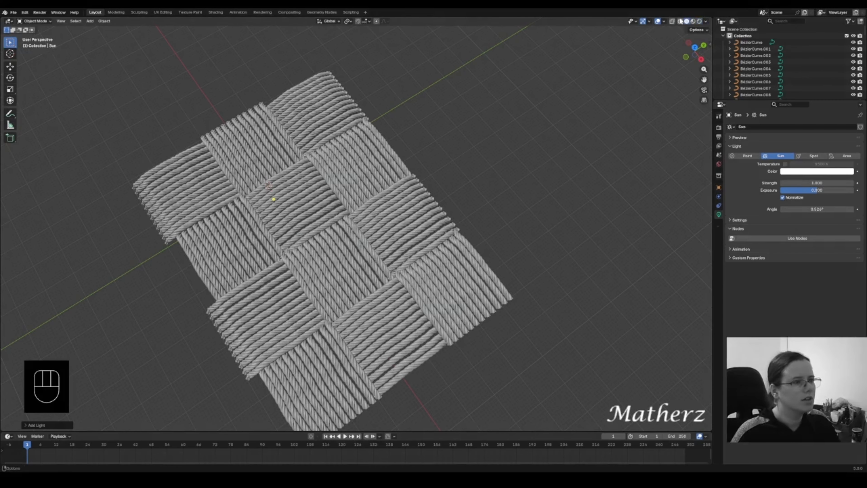
{"action": "mouse_move", "coordinate": [533, 112]}
{"action": "middle_mouse_down"}
{"action": "mouse_move", "coordinate": [480, 158]}
{"action": "mouse_move", "coordinate": [356, 141]}
{"action": "middle_mouse_up"}
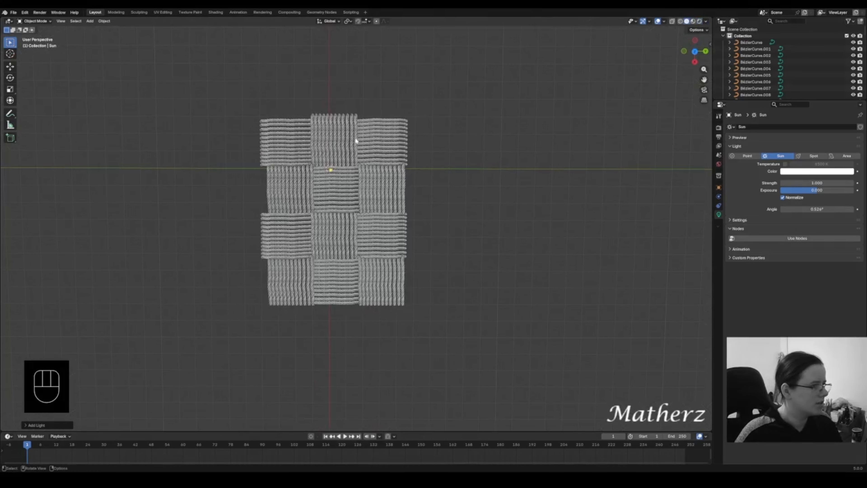
{"action": "left_click_drag", "start_coordinate": [251, 92], "coordinate": [426, 336]}
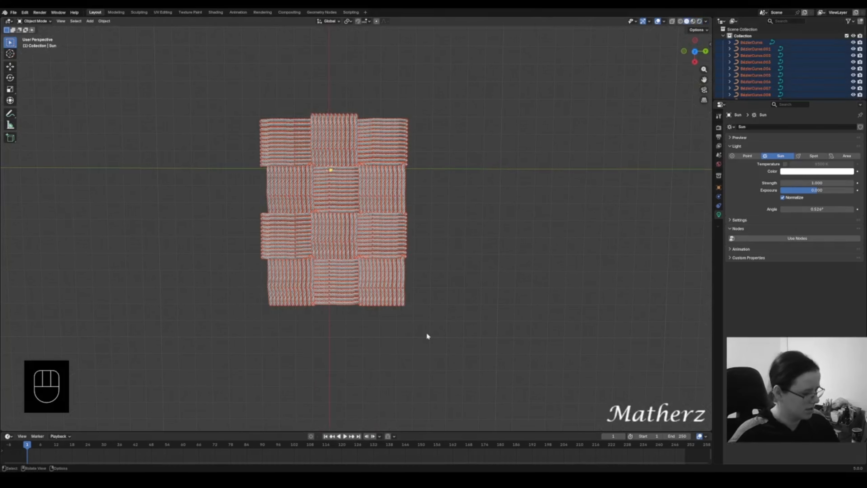
{"action": "key", "text": "shift+d"}
{"action": "middle_click_drag", "start_coordinate": [427, 334], "coordinate": [567, 315]}
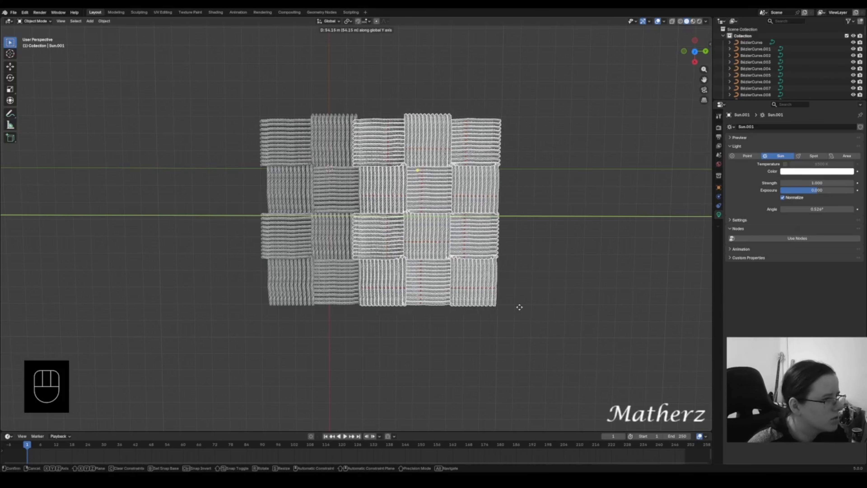
{"action": "left_click", "coordinate": [585, 291]}
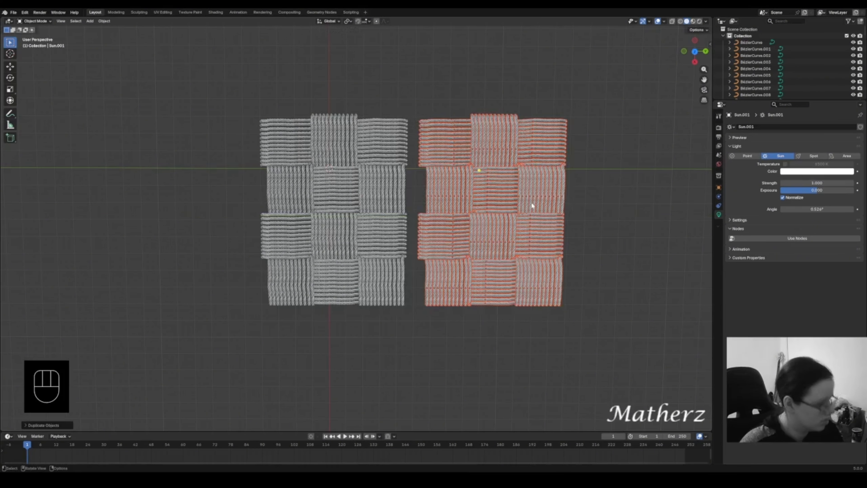
- Rotate the duplicated weave 180° about the global Z axis
{"action": "key", "text": "r"}
{"action": "middle_click_drag", "start_coordinate": [550, 206], "coordinate": [572, 238]}
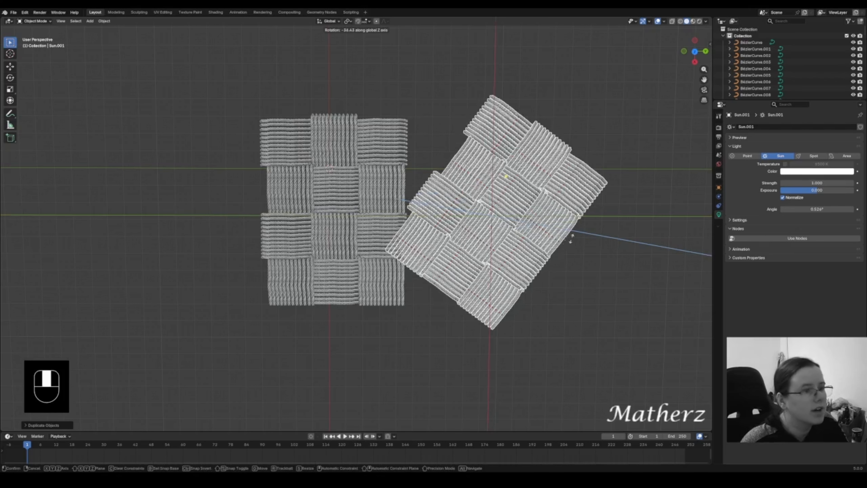
{"action": "type", "text": "90"}
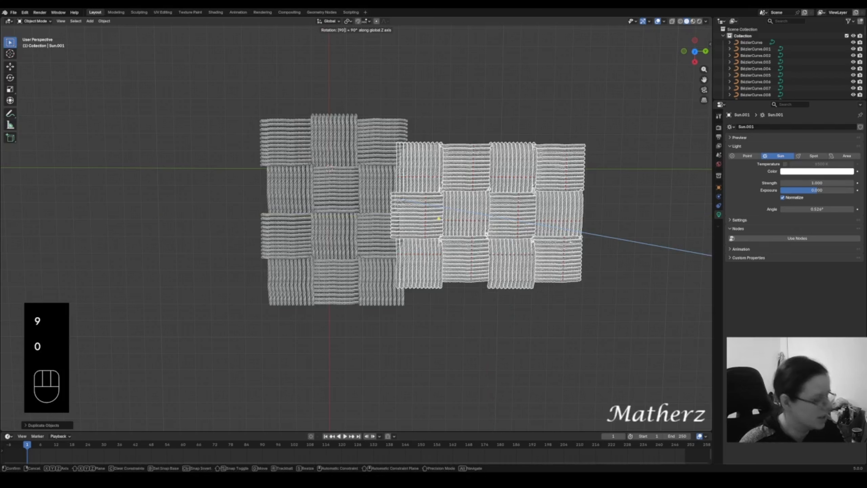
{"action": "key", "text": "BackSpace"}
{"action": "key", "text": "BackSpace"}
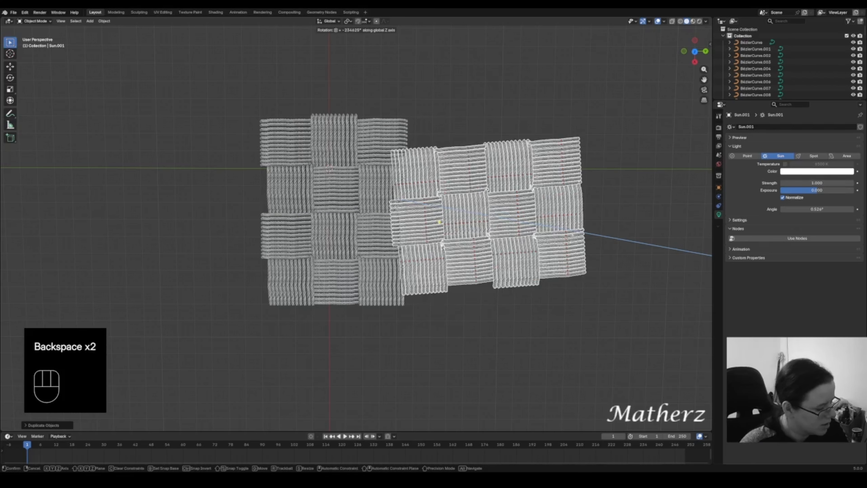
{"action": "type", "text": "180"}
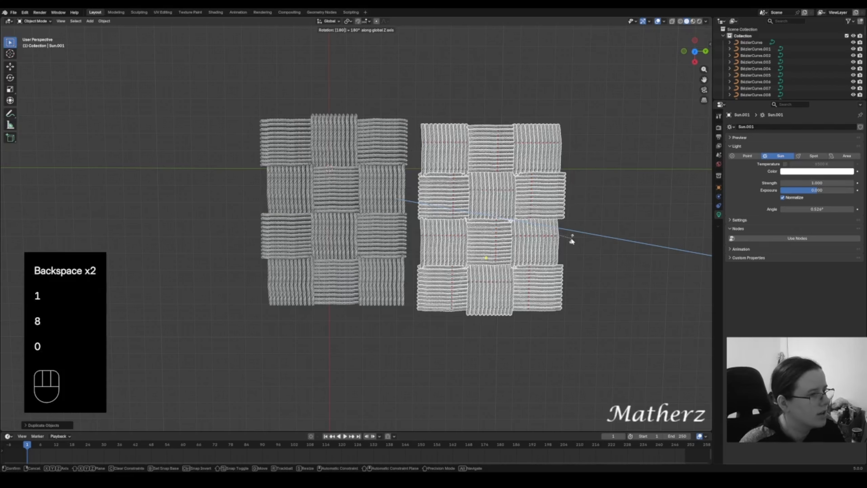
{"action": "left_click", "coordinate": [572, 240]}
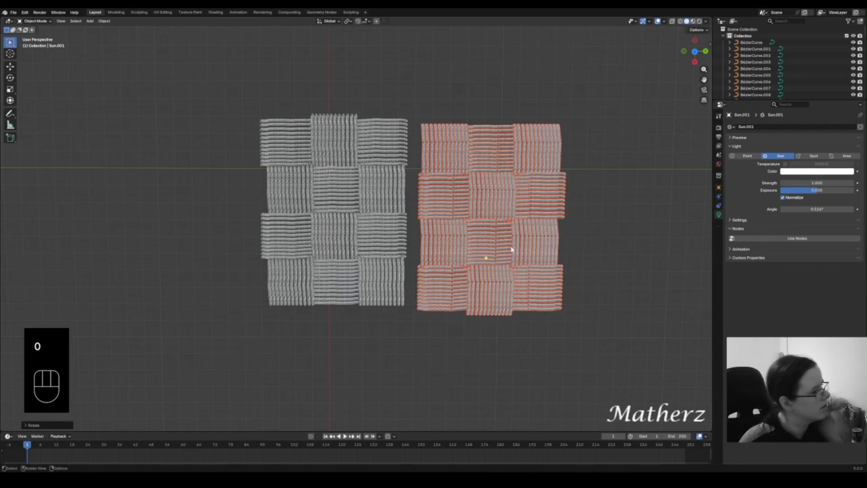
- Move the rotated weave about 10 m along the negative Y axis to close the gap with the original
{"action": "key", "text": "g"}
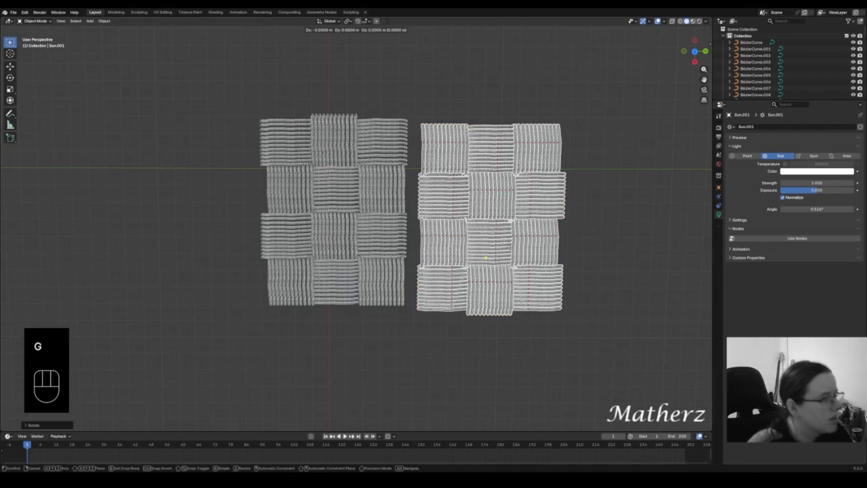
{"action": "middle_click_drag", "start_coordinate": [511, 245], "coordinate": [484, 253]}
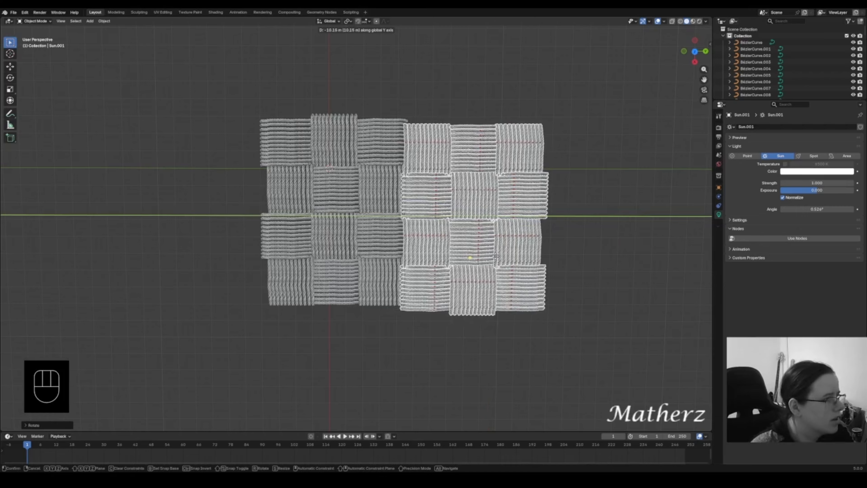
{"action": "left_click", "coordinate": [496, 258]}
- Move the rotated weave about 3.6 m along the negative X axis to align its rows with the original, and deselect it
{"action": "key", "text": "g"}
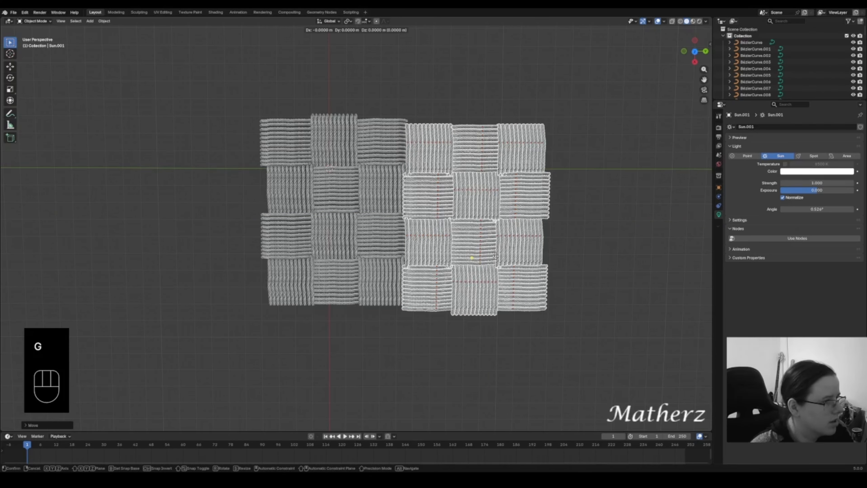
{"action": "key", "text": "x"}
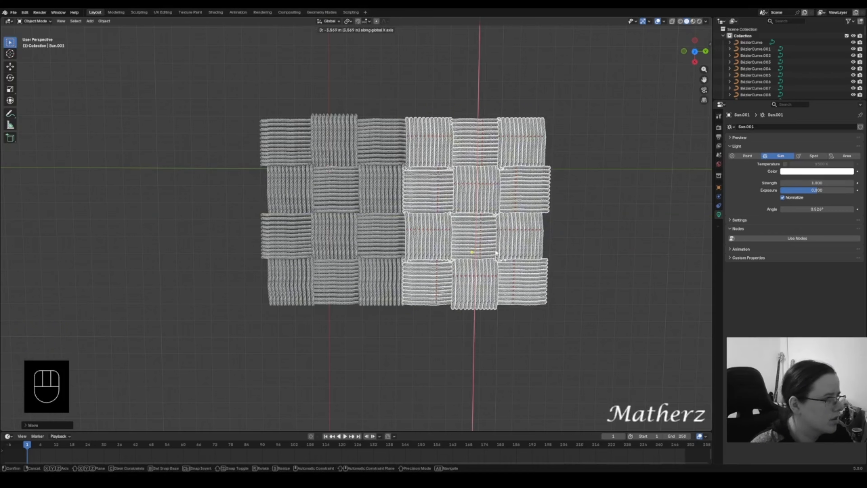
{"action": "left_click", "coordinate": [495, 249]}
{"action": "left_click", "coordinate": [560, 168]}
{"action": "scroll", "coordinate": [548, 248], "scroll_direction": "up", "scroll_amount": 3}
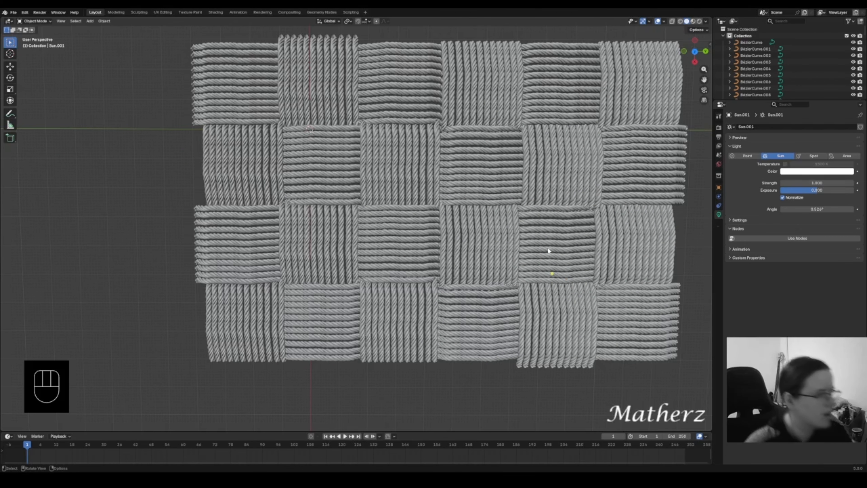
{"action": "scroll", "coordinate": [548, 248], "scroll_direction": "down", "scroll_amount": 1}
{"action": "middle_click_drag", "start_coordinate": [561, 194], "coordinate": [507, 212], "text": "shift"}
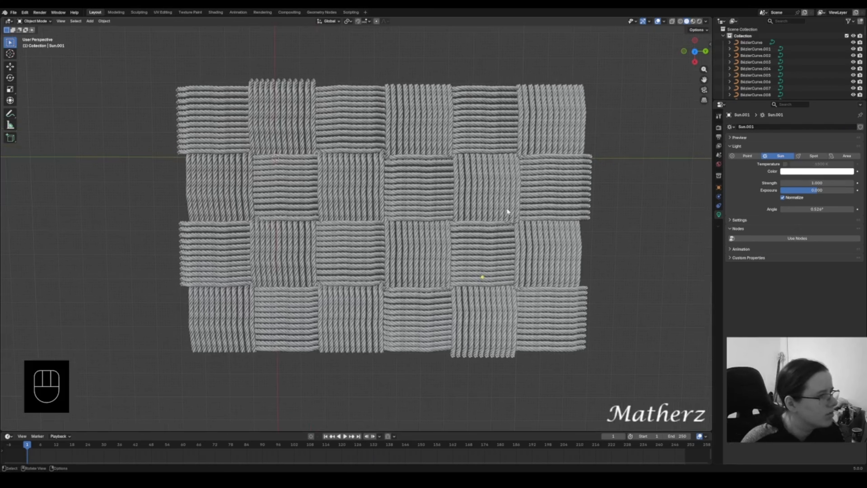
{"action": "scroll", "coordinate": [507, 212], "scroll_direction": "up", "scroll_amount": 2}
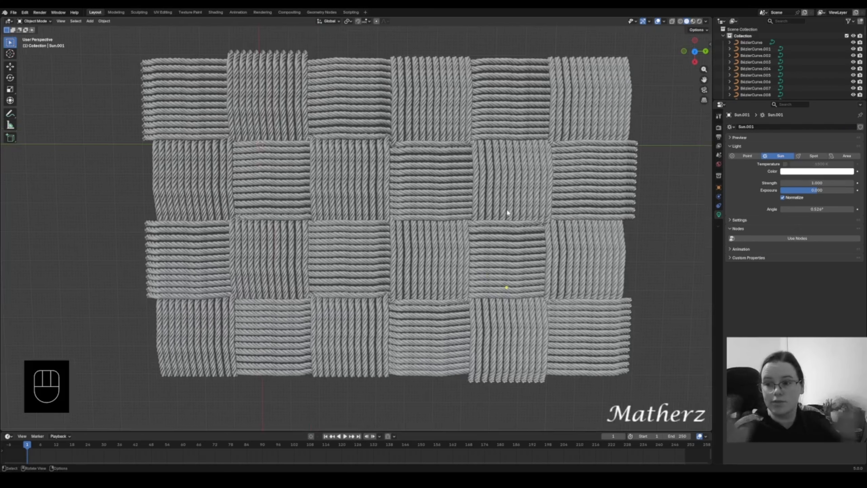
- Preview the weave in rendered shading and bring up a rope's Rope material nodes in the Shading workspace
{"action": "left_click", "coordinate": [699, 22]}
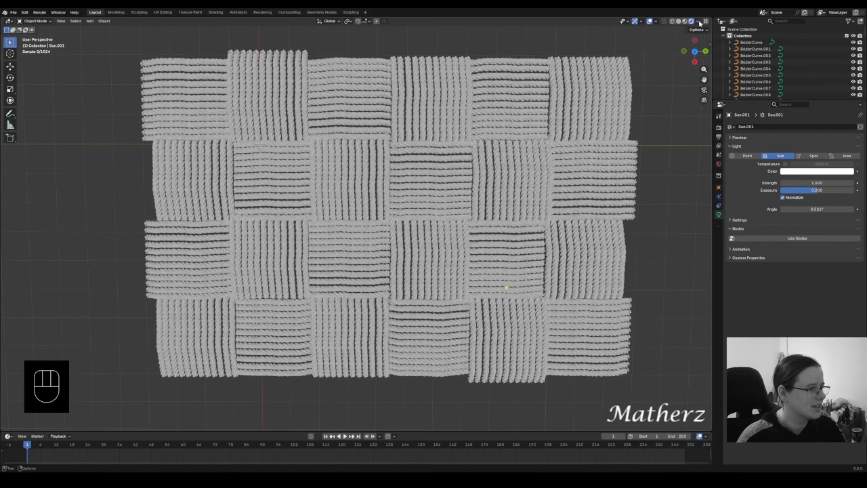
{"action": "left_click", "coordinate": [216, 12]}
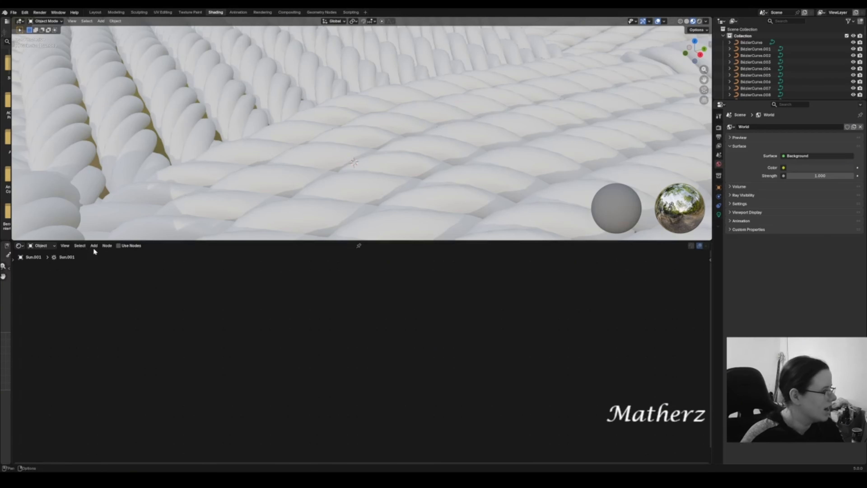
{"action": "left_click", "coordinate": [425, 102]}
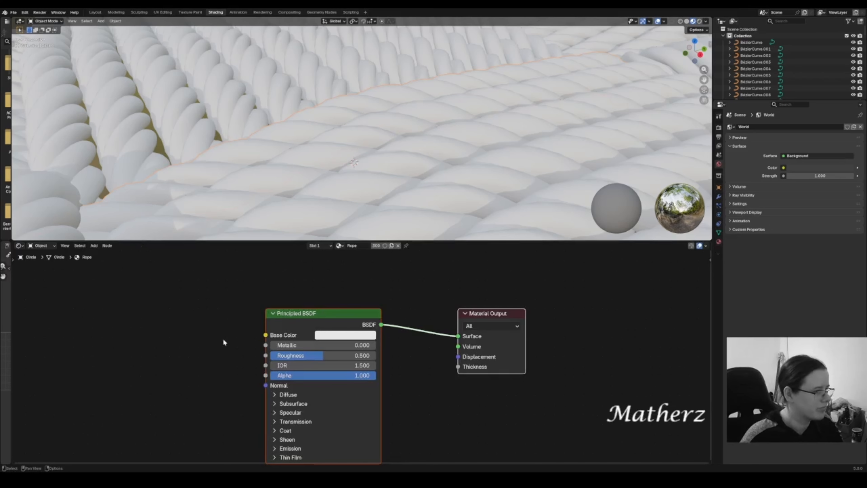
{"action": "key", "text": "Home"}
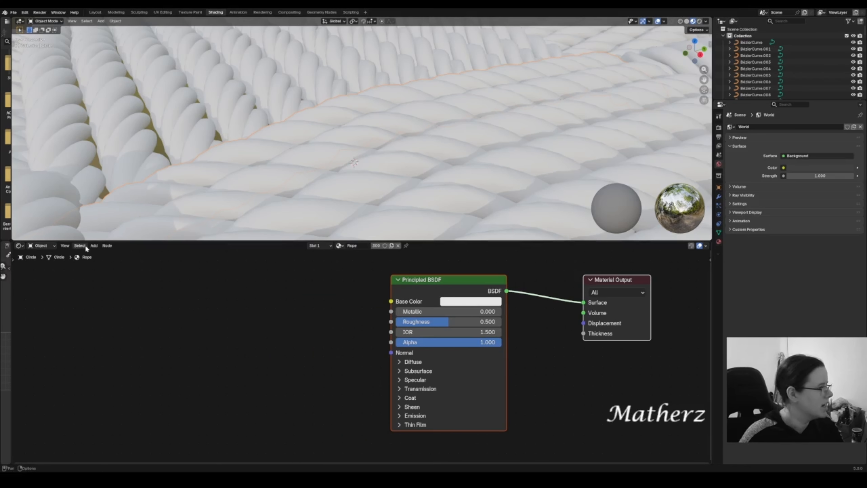
- Add a Brick Texture node and connect its Color output to the Principled BSDF's Base Color
{"action": "left_click", "coordinate": [93, 247]}
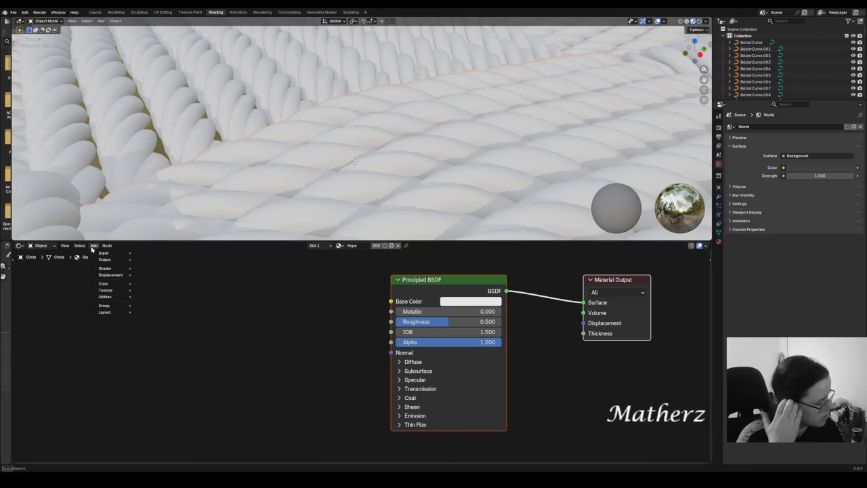
{"action": "type", "text": "brick"}
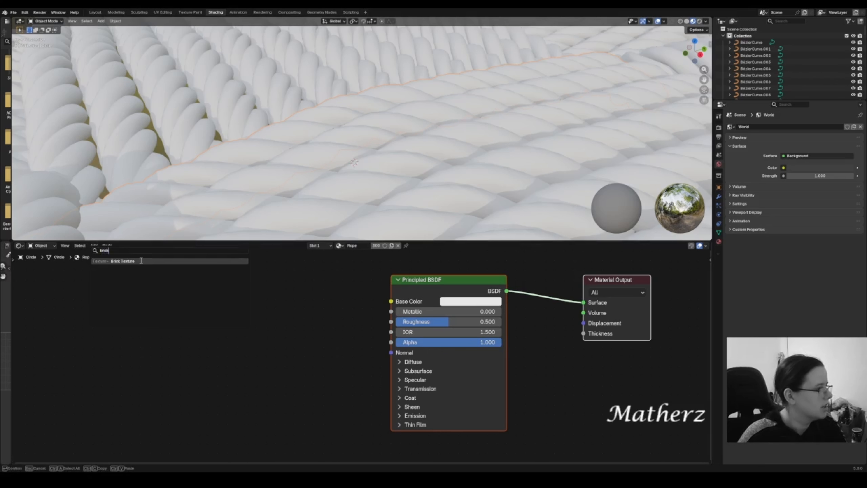
{"action": "left_click", "coordinate": [140, 261]}
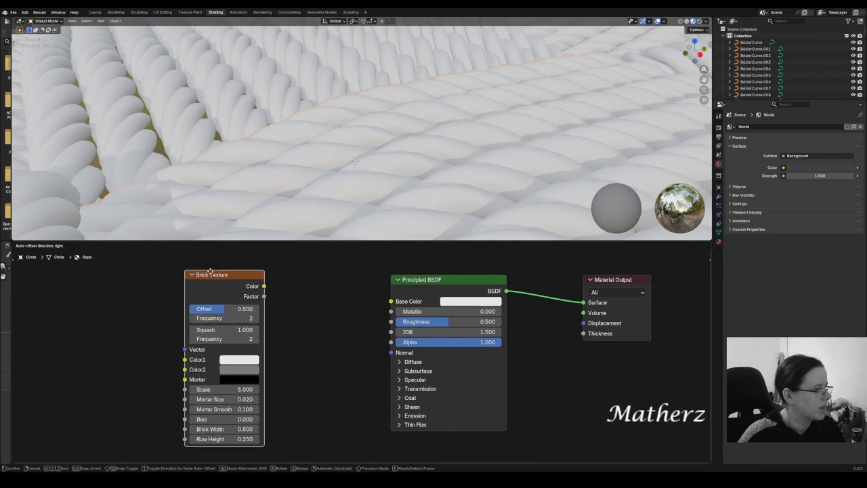
{"action": "left_click", "coordinate": [270, 271]}
{"action": "left_click_drag", "start_coordinate": [349, 288], "coordinate": [389, 301]}
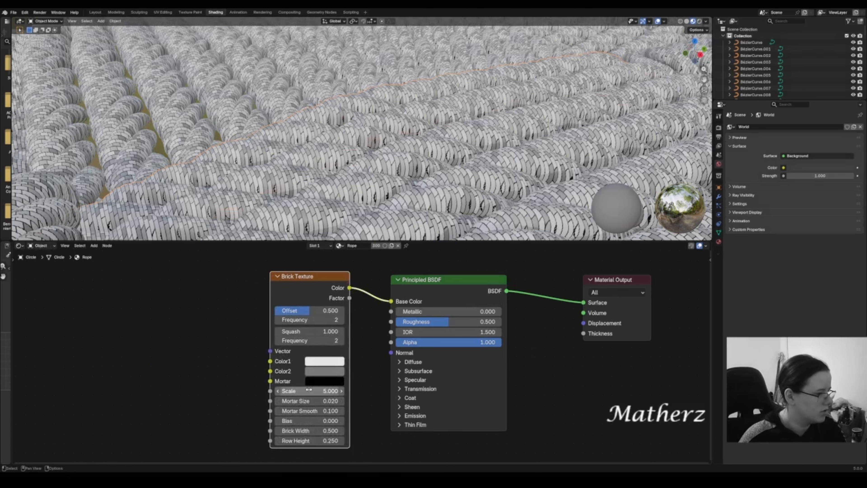
- Try a larger mortar size, restore it to 0.020, and set the Brick Texture's brick width to 23.5 and scale to 71.7
{"action": "left_click_drag", "start_coordinate": [307, 400], "coordinate": [329, 401]}
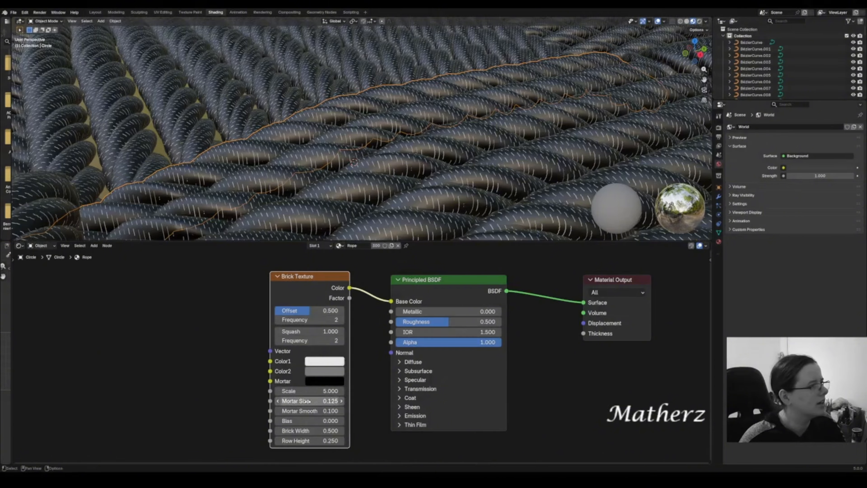
{"action": "left_click_drag", "start_coordinate": [309, 401], "coordinate": [294, 401]}
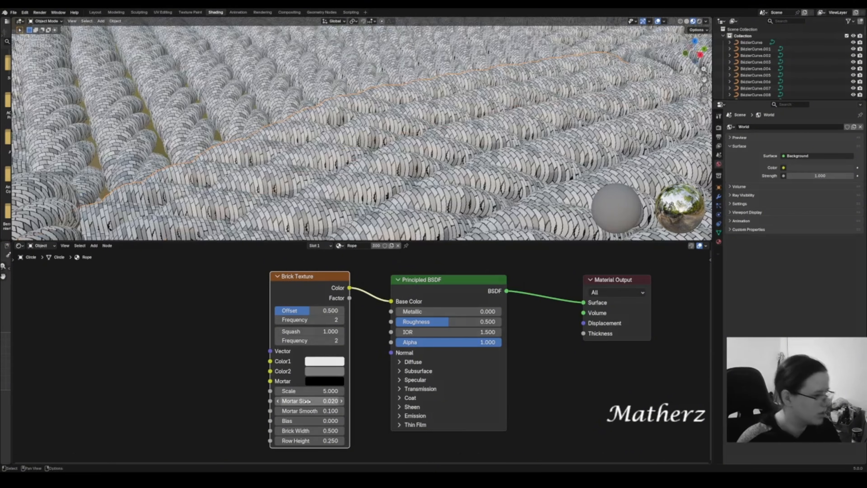
{"action": "left_click_drag", "start_coordinate": [307, 430], "coordinate": [399, 430]}
{"action": "left_click_drag", "start_coordinate": [308, 390], "coordinate": [140, 271]}
- Add a Noise Texture node below the brick link and connect its Color output to the Principled BSDF's Metallic input
{"action": "left_click", "coordinate": [94, 245]}
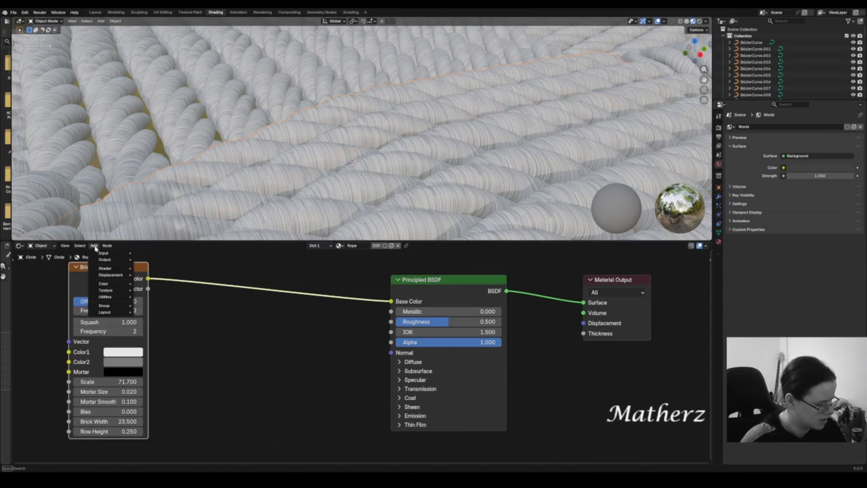
{"action": "type", "text": "noise"}
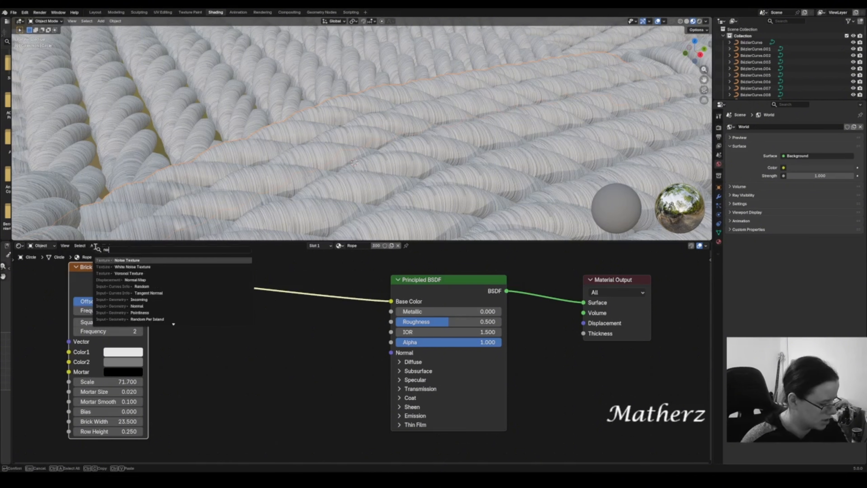
{"action": "left_click", "coordinate": [125, 260]}
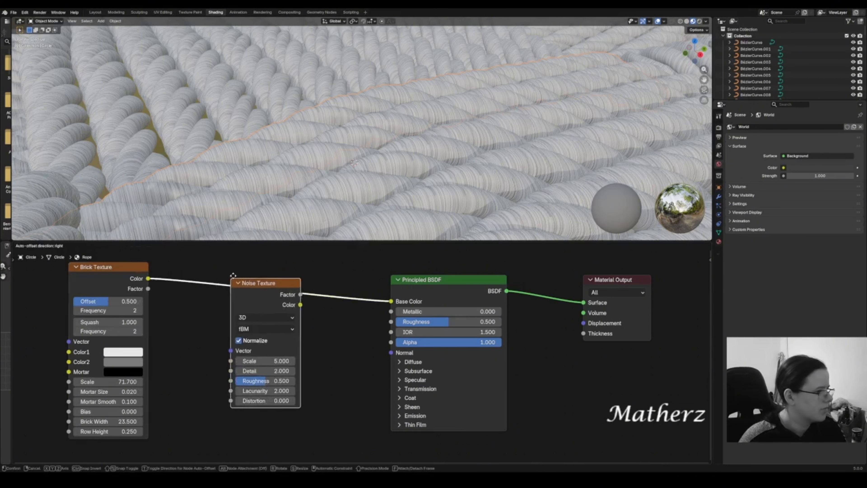
{"action": "left_click", "coordinate": [272, 321]}
{"action": "left_click_drag", "start_coordinate": [314, 340], "coordinate": [454, 314]}
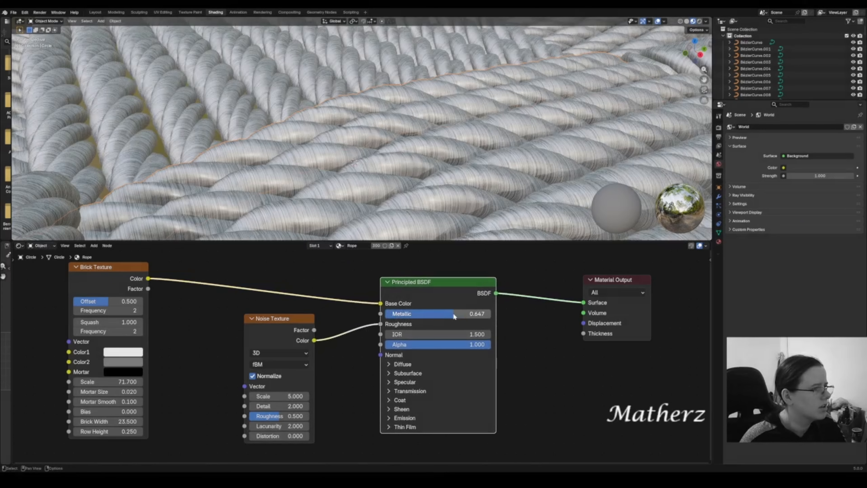
{"action": "left_click_drag", "start_coordinate": [380, 324], "coordinate": [380, 313]}
- Set the Principled BSDF's roughness to 1 and the Noise Texture's scale to 78.1, previewing in rendered shading
{"action": "left_click_drag", "start_coordinate": [437, 323], "coordinate": [488, 323]}
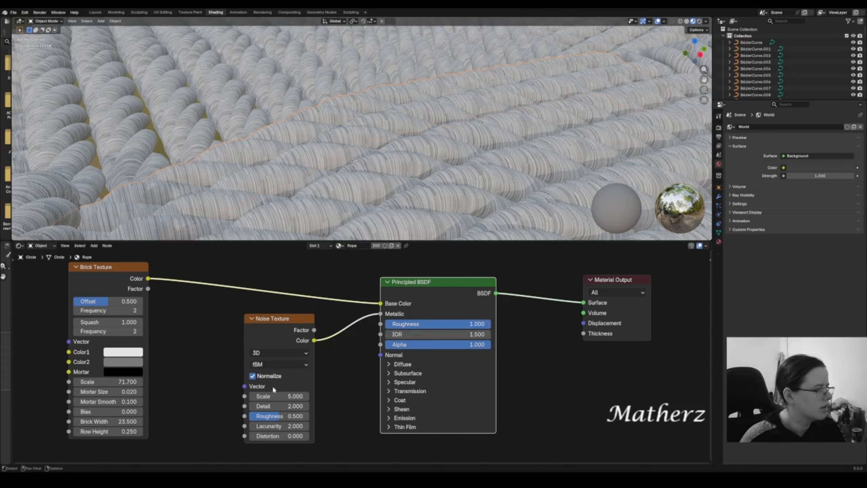
{"action": "left_click_drag", "start_coordinate": [275, 396], "coordinate": [284, 395]}
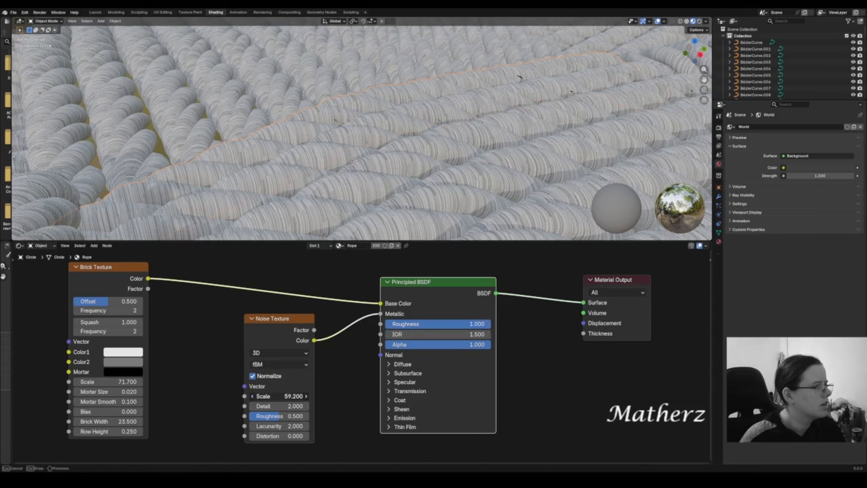
{"action": "left_click", "coordinate": [700, 21]}
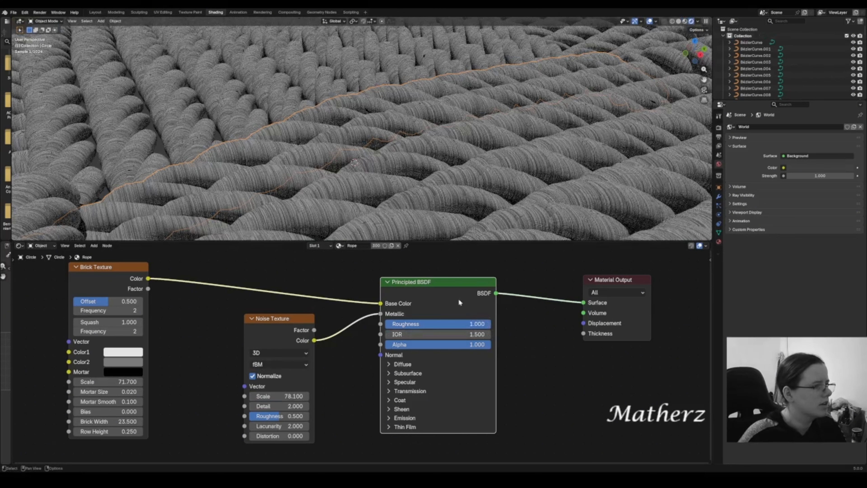
- Set the Brick Texture's Color1 to a pale peach, #E7D0BB, and Color2 to a light olive beige
{"action": "left_click", "coordinate": [128, 353]}
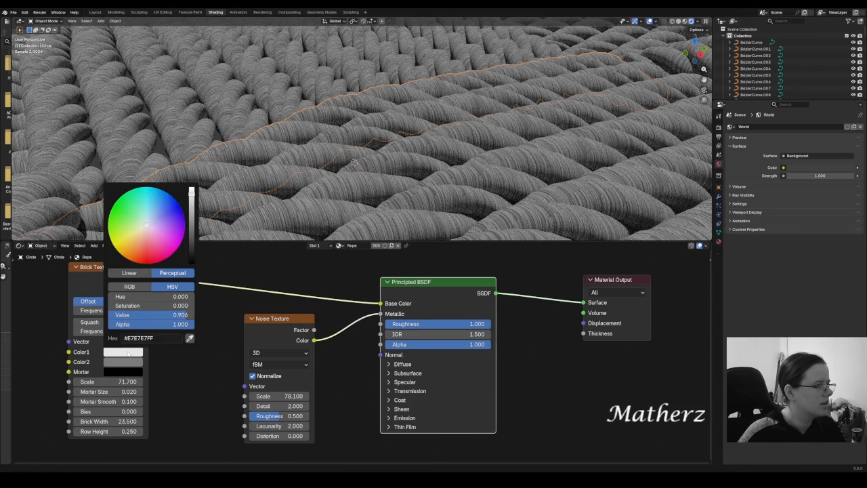
{"action": "left_click", "coordinate": [144, 233]}
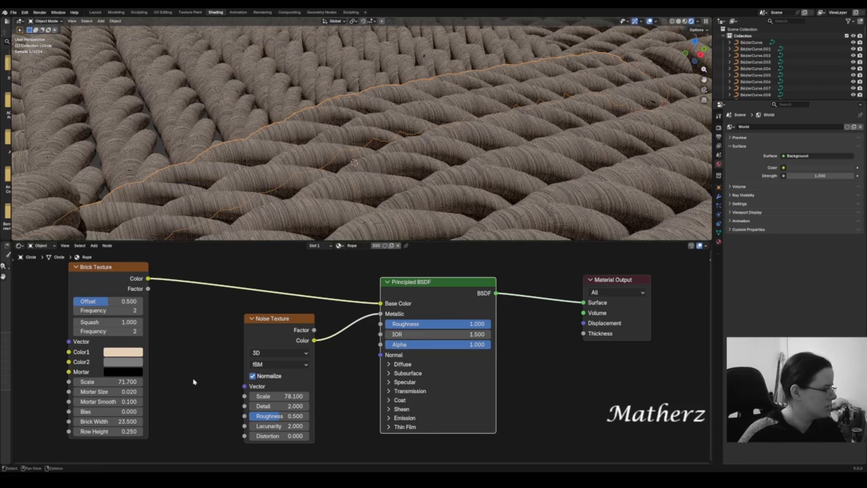
{"action": "left_click", "coordinate": [123, 363]}
{"action": "left_click", "coordinate": [140, 239]}
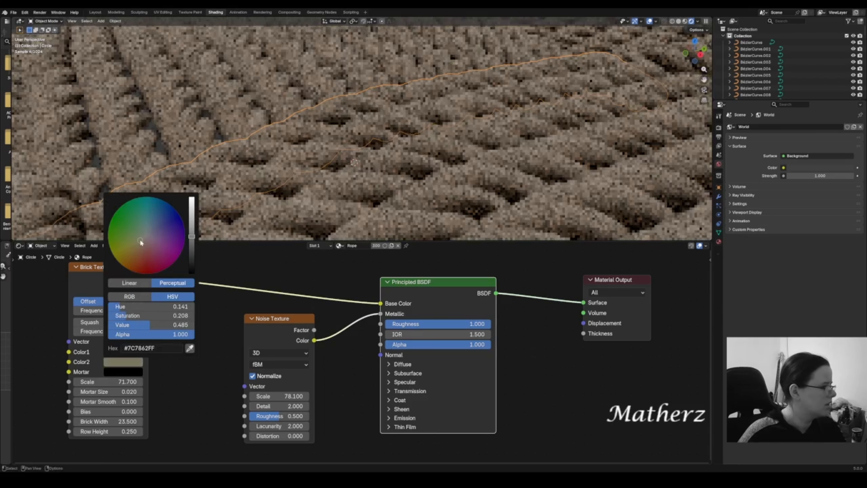
{"action": "left_click", "coordinate": [192, 224]}
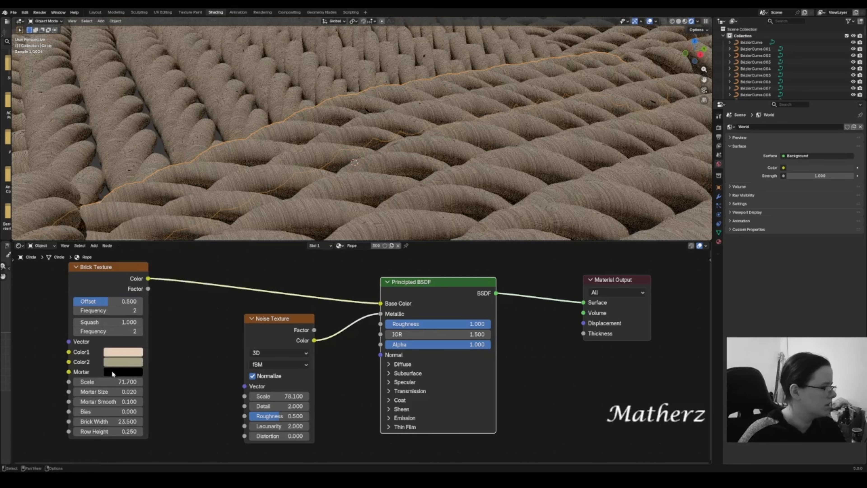
- Set the Brick Texture's Mortar color to a muted pinkish taupe with a brightness value of about 0.63
{"action": "left_click", "coordinate": [112, 371]}
{"action": "left_click", "coordinate": [192, 235]}
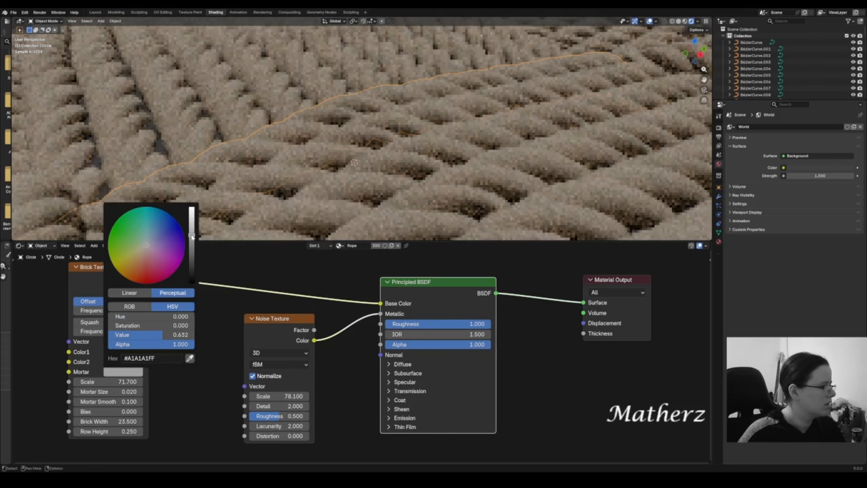
{"action": "left_click", "coordinate": [138, 249]}
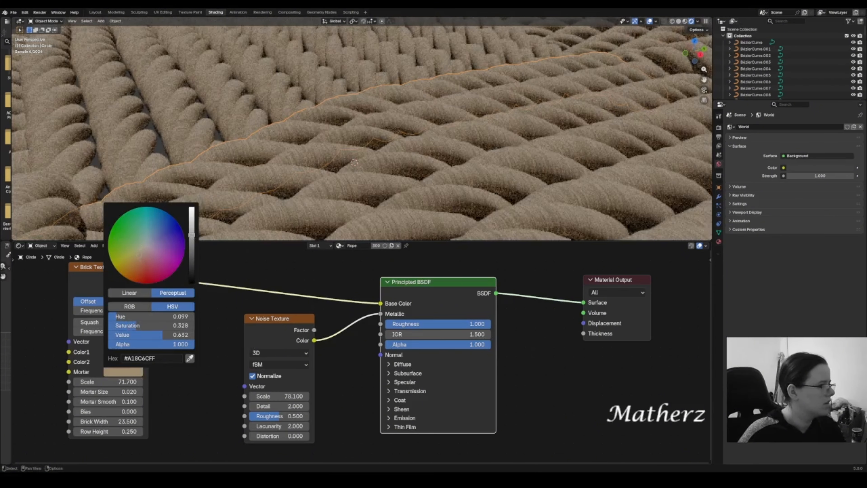
{"action": "left_click", "coordinate": [141, 257]}
{"action": "left_click", "coordinate": [145, 247]}
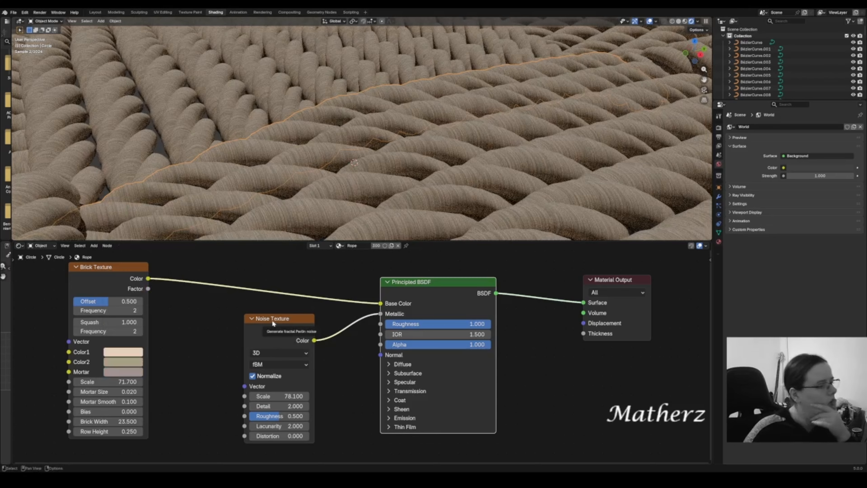
- Insert a Bump node between the Noise Texture and the Metallic input, feeding the noise Color into Height
{"action": "left_click_drag", "start_coordinate": [271, 320], "coordinate": [190, 317]}
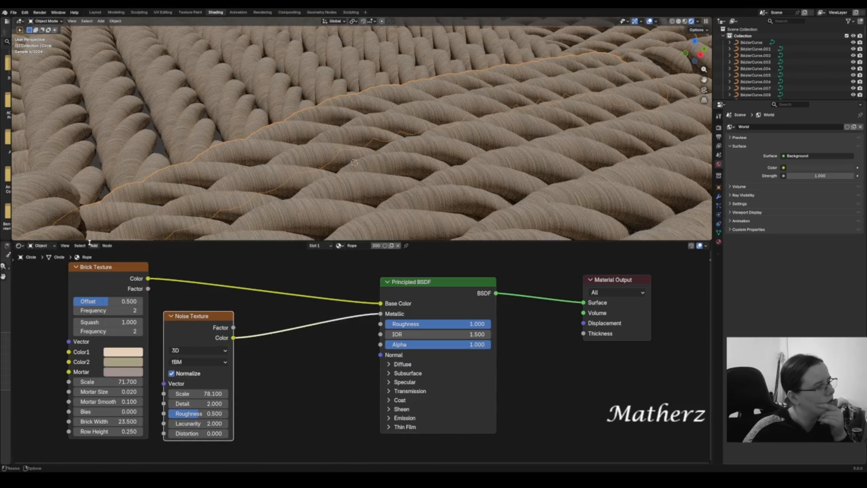
{"action": "left_click", "coordinate": [96, 248]}
{"action": "type", "text": "bump"}
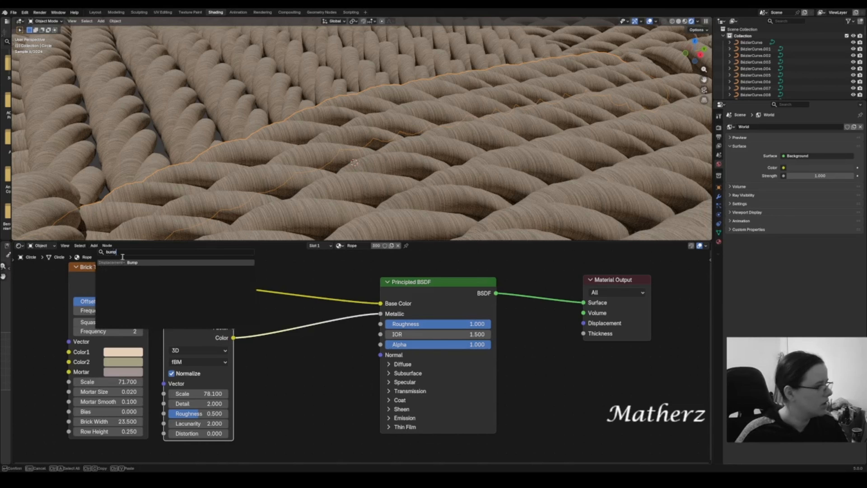
{"action": "key", "text": "Return"}
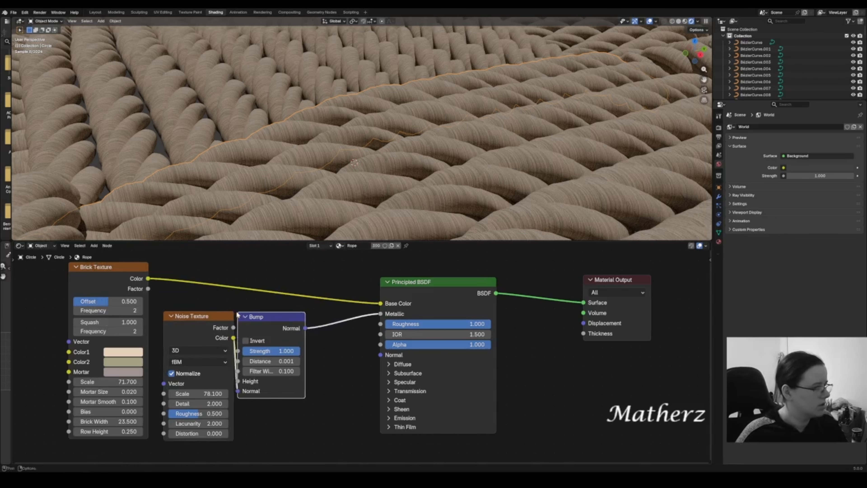
{"action": "left_click", "coordinate": [266, 317]}
{"action": "left_click_drag", "start_coordinate": [252, 391], "coordinate": [252, 381]}
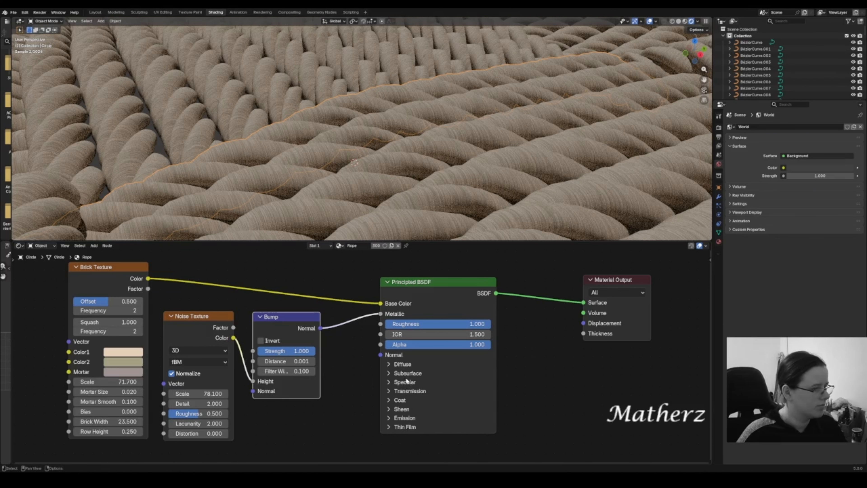
{"action": "left_click_drag", "start_coordinate": [301, 320], "coordinate": [306, 328]}
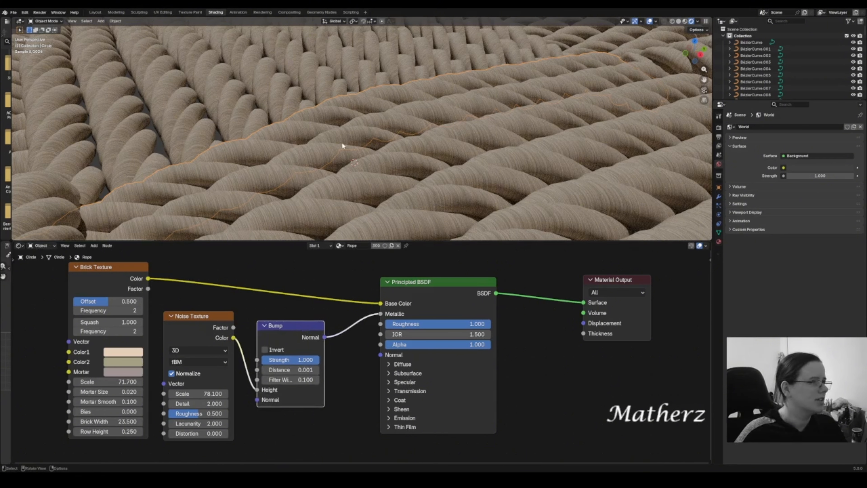
- Change the Brick Texture's Color1 to a paler beige, #E7DDCD, judging it on the whole weave, and return to the Layout workspace
{"action": "left_click", "coordinate": [161, 143]}
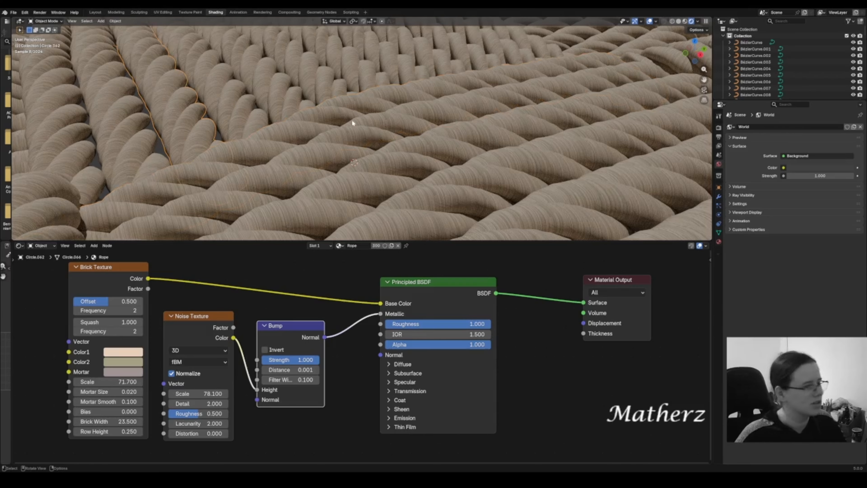
{"action": "scroll", "coordinate": [351, 119], "scroll_direction": "down", "scroll_amount": 8}
{"action": "middle_click_drag", "start_coordinate": [351, 120], "coordinate": [459, 106]}
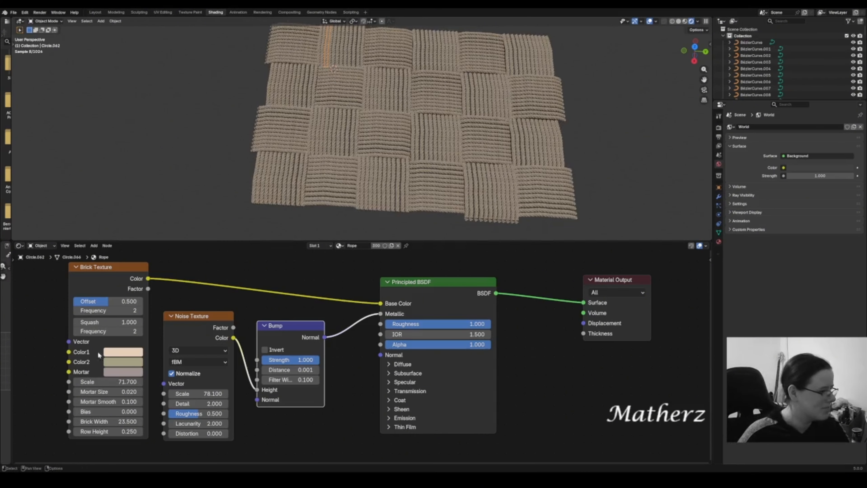
{"action": "left_click", "coordinate": [116, 352]}
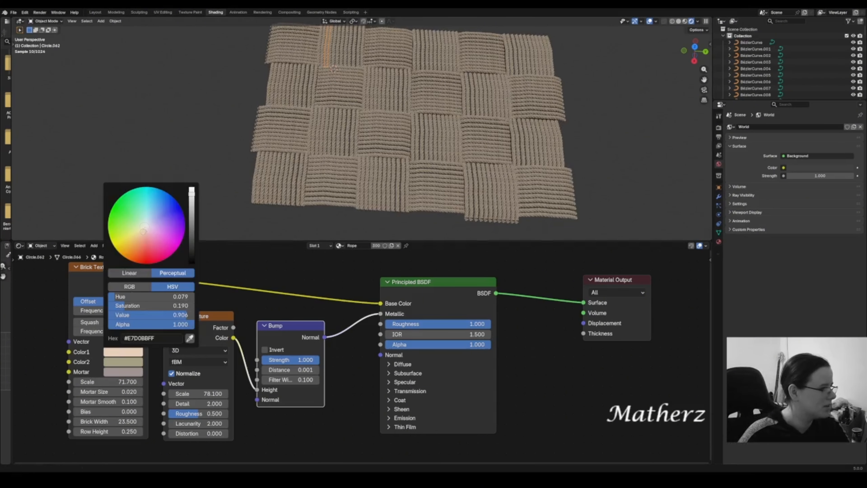
{"action": "left_click", "coordinate": [144, 227]}
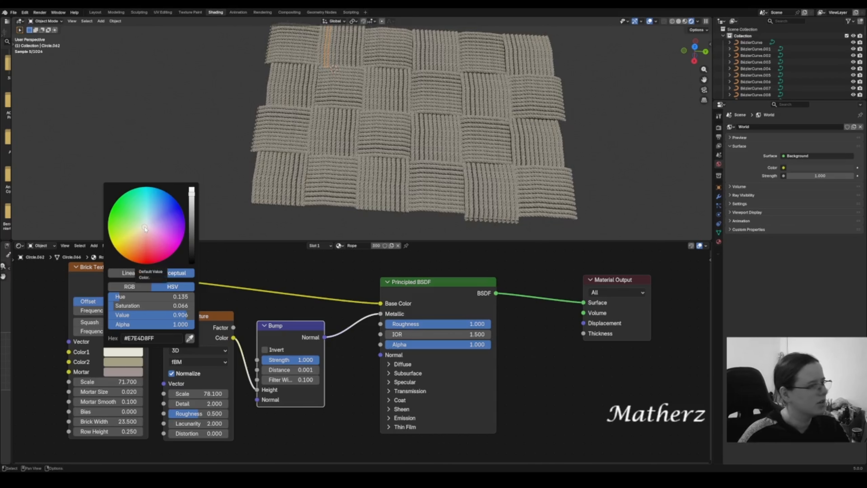
{"action": "left_click", "coordinate": [144, 229]}
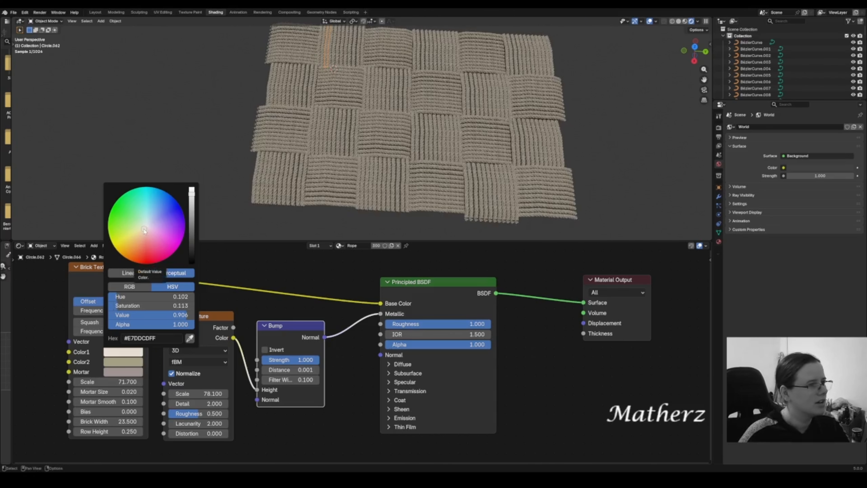
{"action": "left_click", "coordinate": [94, 12]}
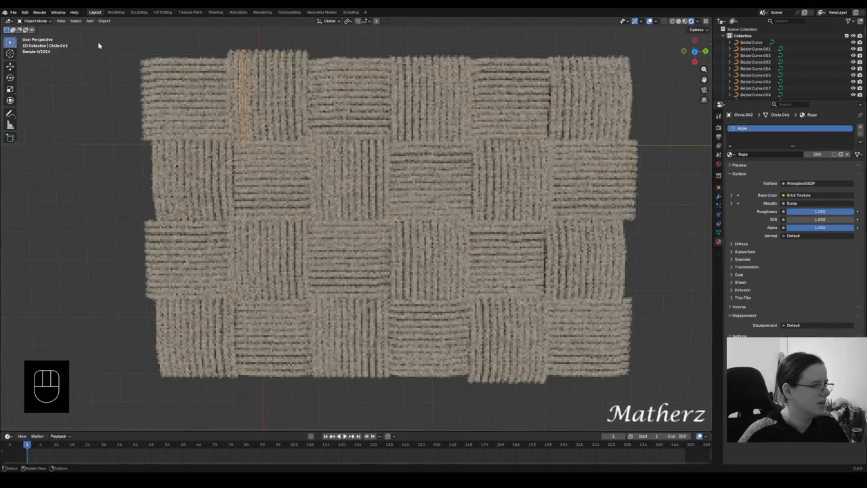
- Nudge the outermost vertical rope at the inner edge of the bottom row's third panel slightly along the global X axis, and clear the selection
{"action": "left_click", "coordinate": [654, 46]}
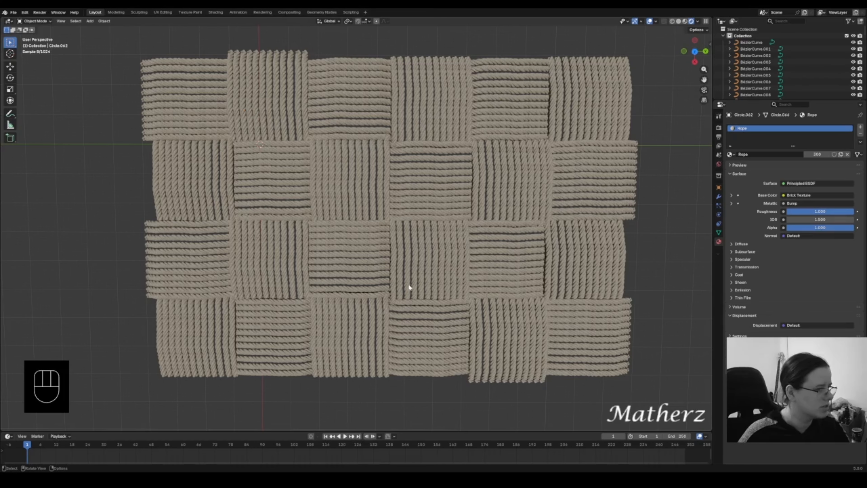
{"action": "left_click", "coordinate": [387, 299]}
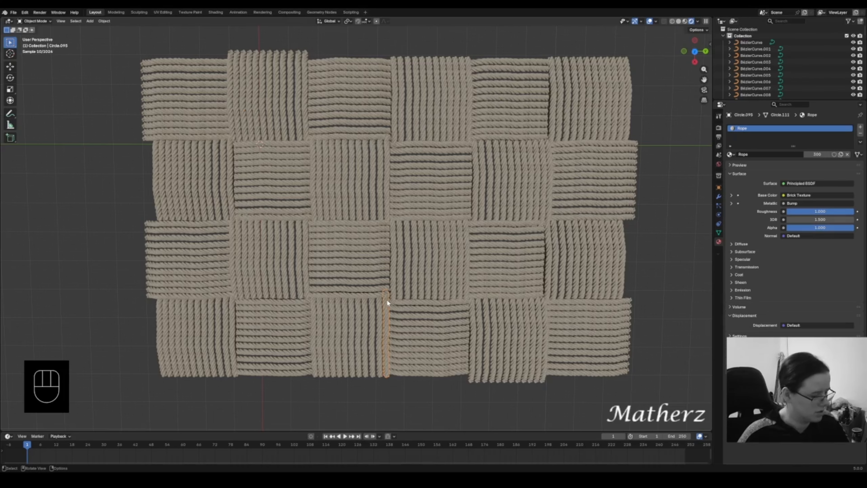
{"action": "key", "text": "g"}
{"action": "key", "text": "x"}
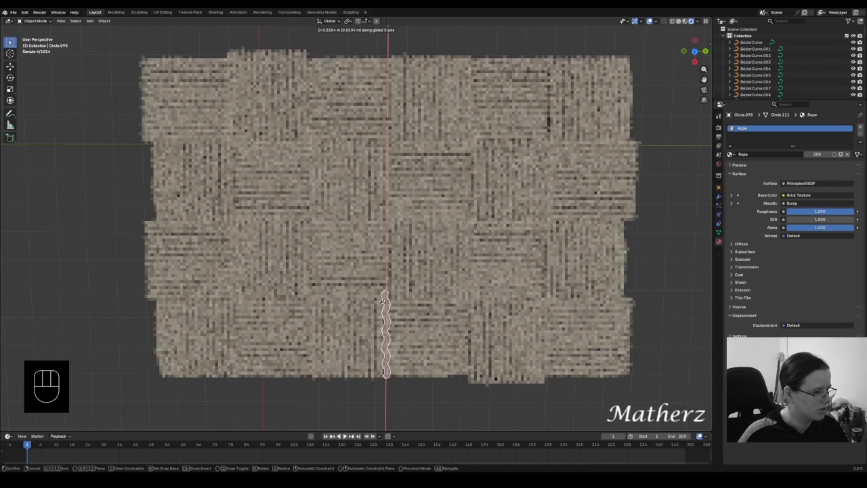
{"action": "left_click", "coordinate": [383, 301]}
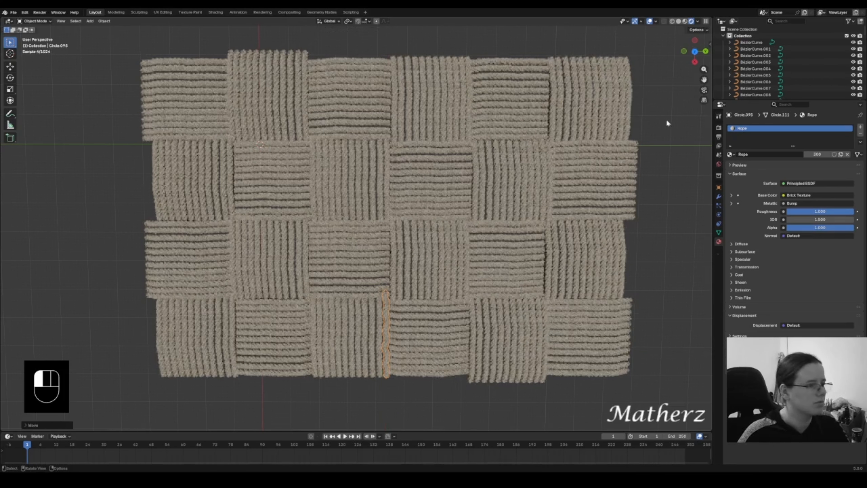
{"action": "left_click", "coordinate": [667, 120]}
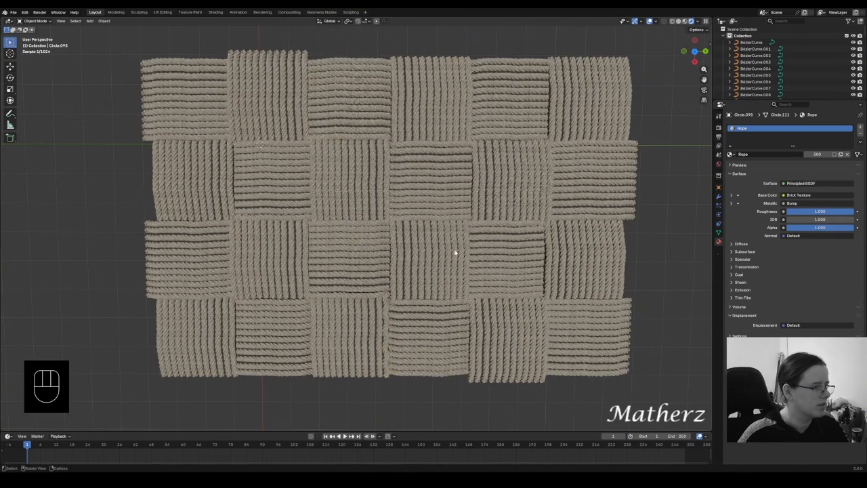
- Shift the second horizontal rope of the third row's third panel about 0.31 m along the global Y axis, and clear the selection
{"action": "left_click", "coordinate": [379, 235]}
{"action": "key", "text": "g"}
{"action": "middle_click", "coordinate": [384, 237]}
{"action": "middle_click_drag", "start_coordinate": [384, 238], "coordinate": [385, 238]}
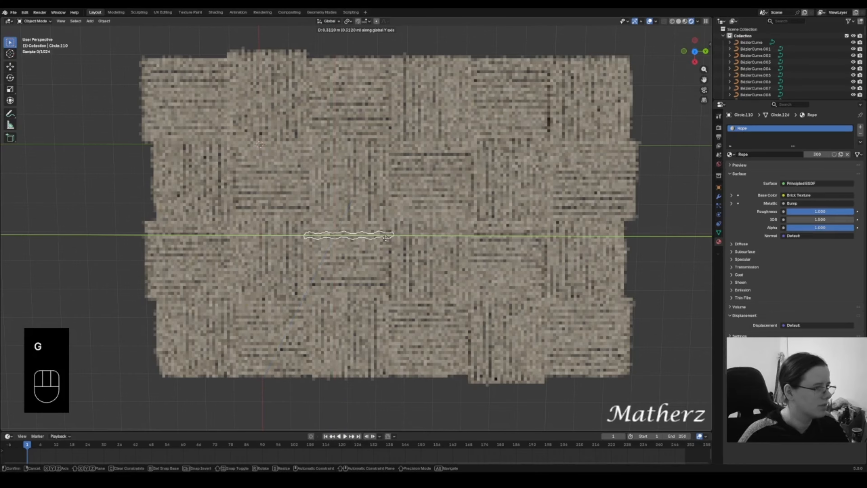
{"action": "left_click", "coordinate": [385, 238]}
{"action": "left_click", "coordinate": [661, 106]}
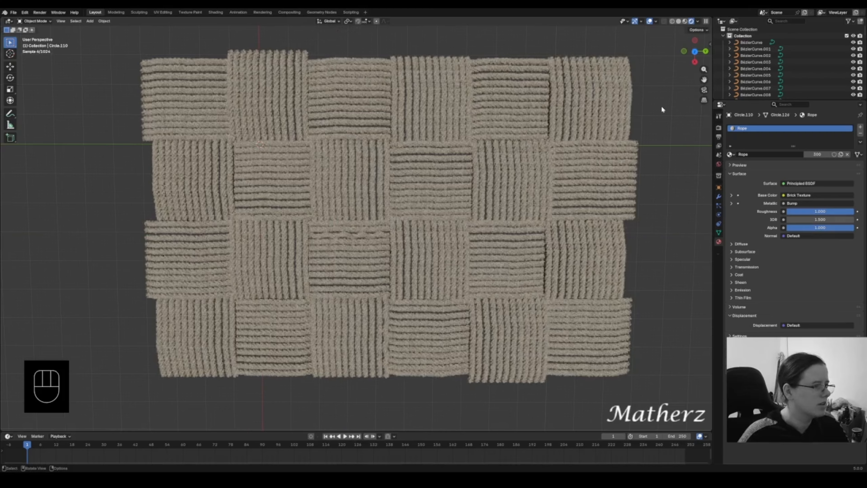
{"action": "left_click", "coordinate": [66, 171]}
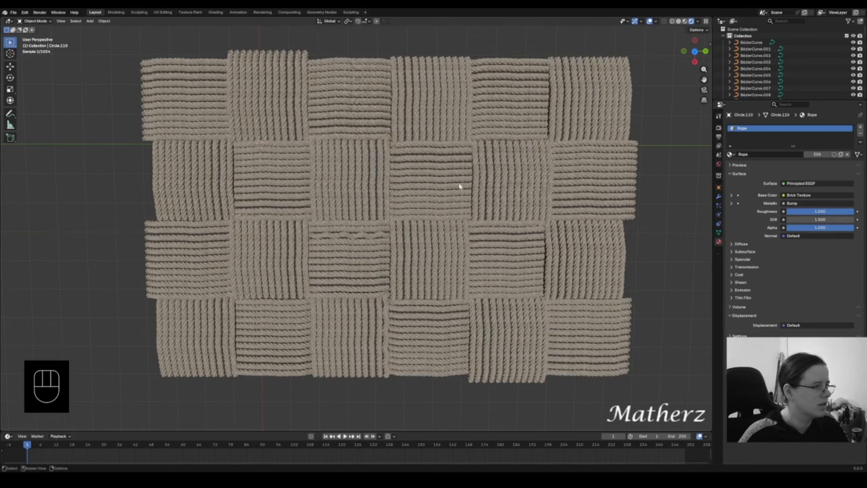